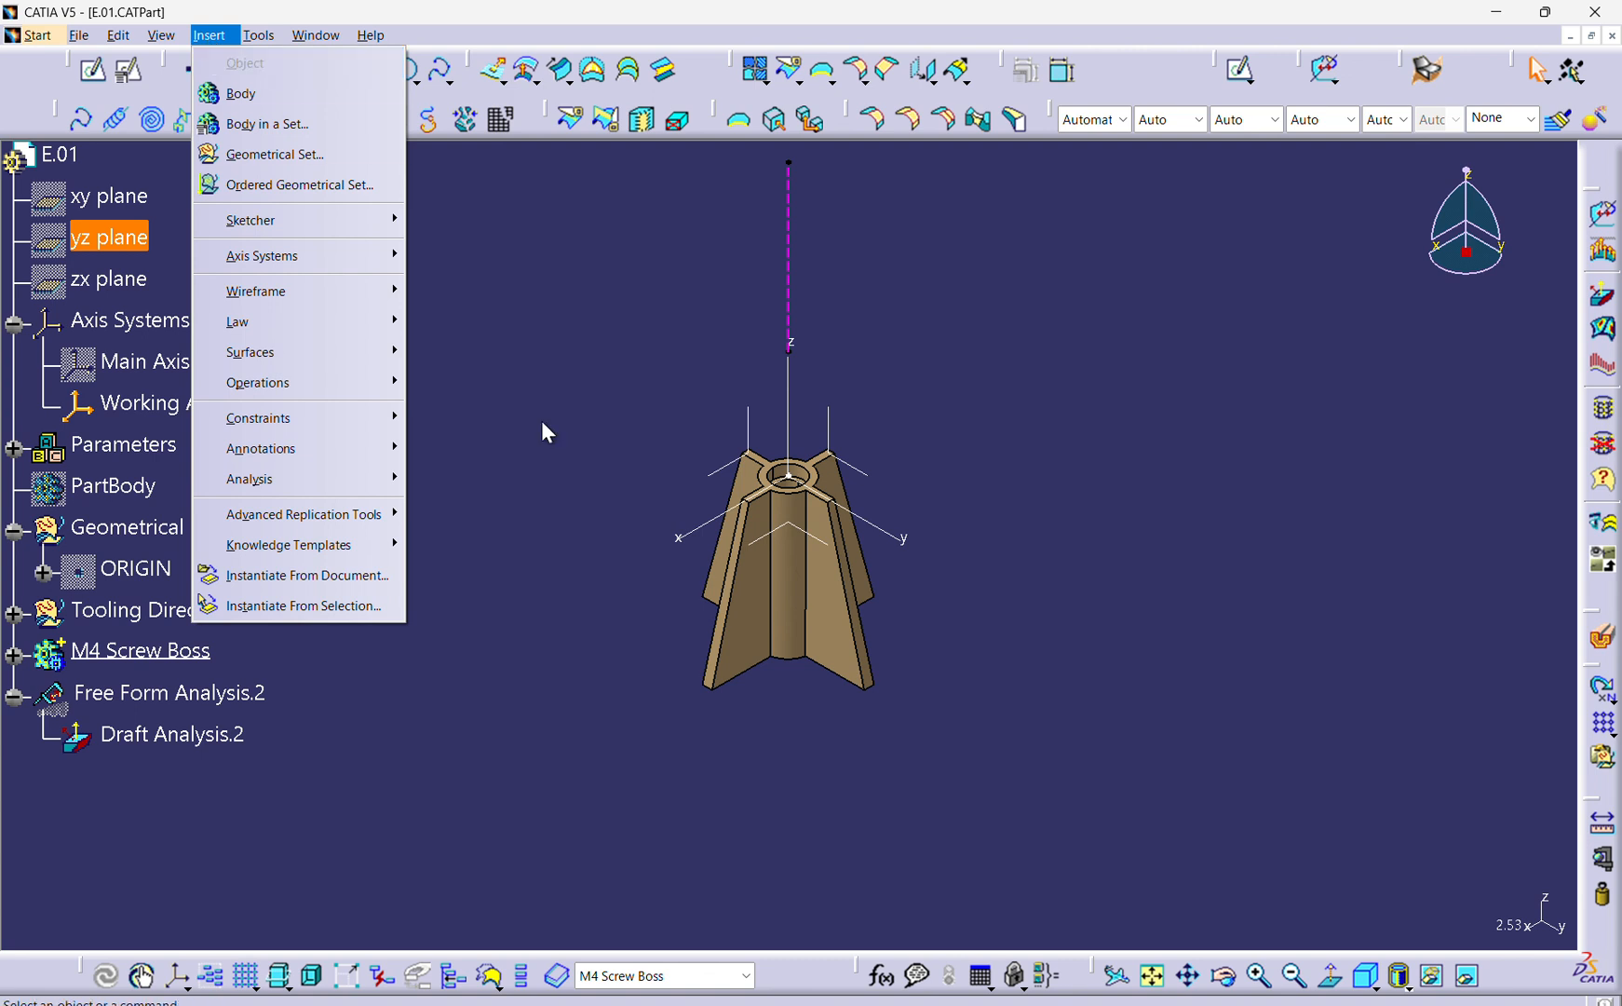
Switch to the Product1.CATProduct window and examine the PLASTICS body of skinfom_exersices2.
click(565, 468)
click(579, 478)
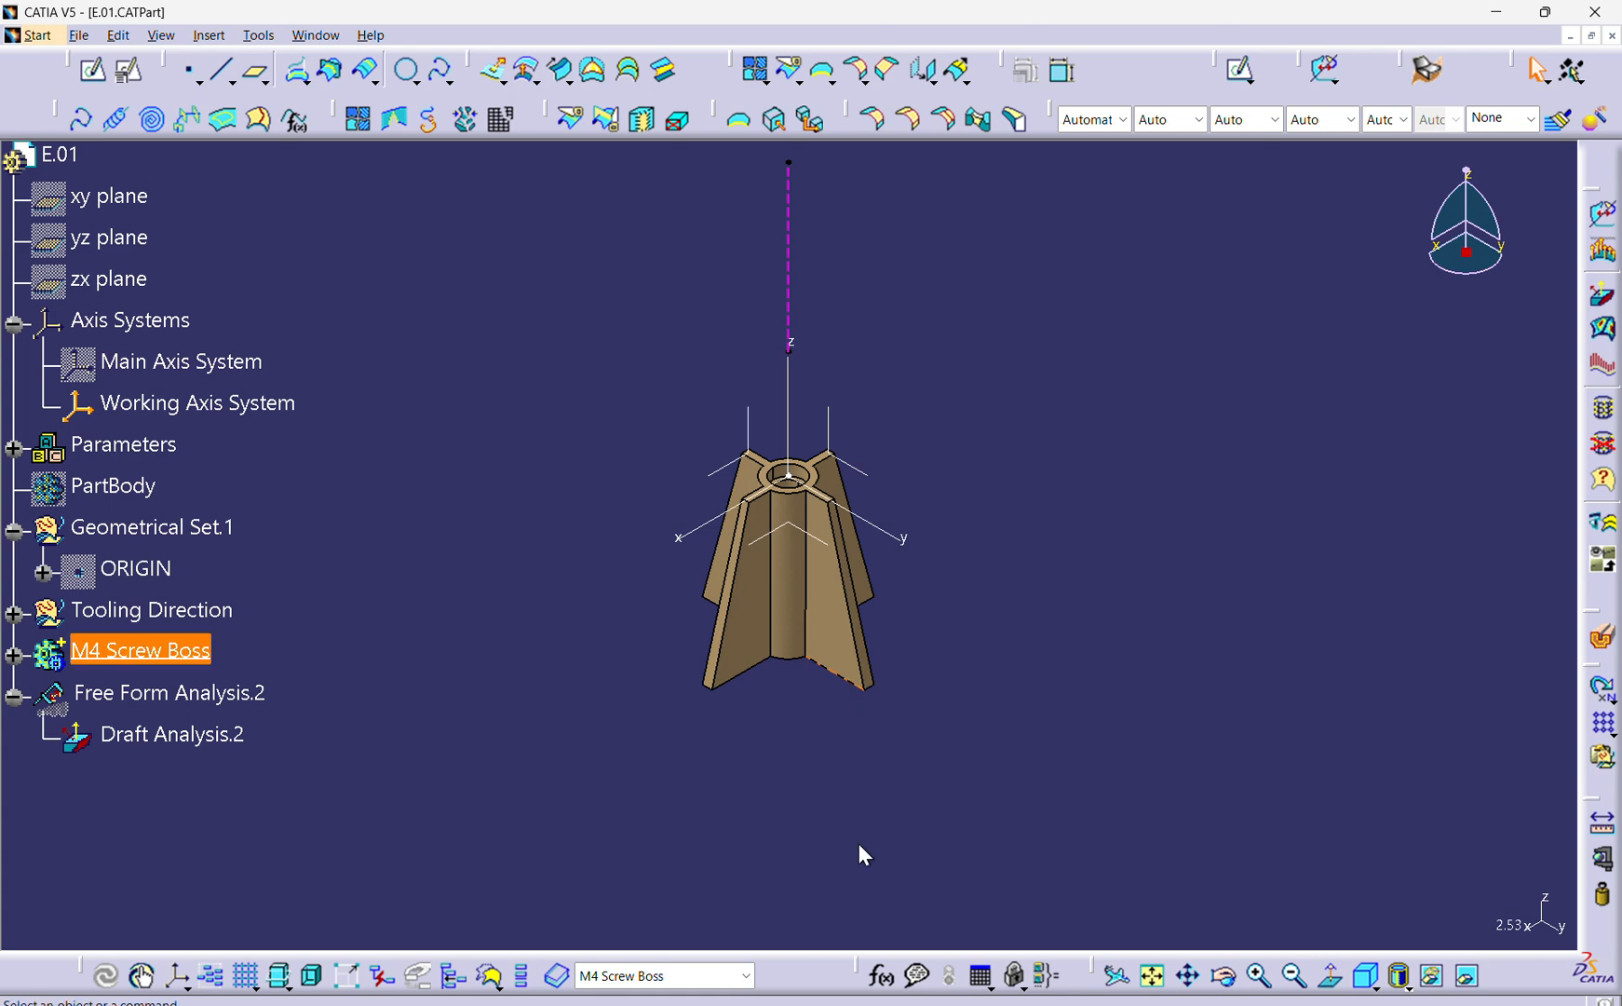
click(315, 35)
click(390, 220)
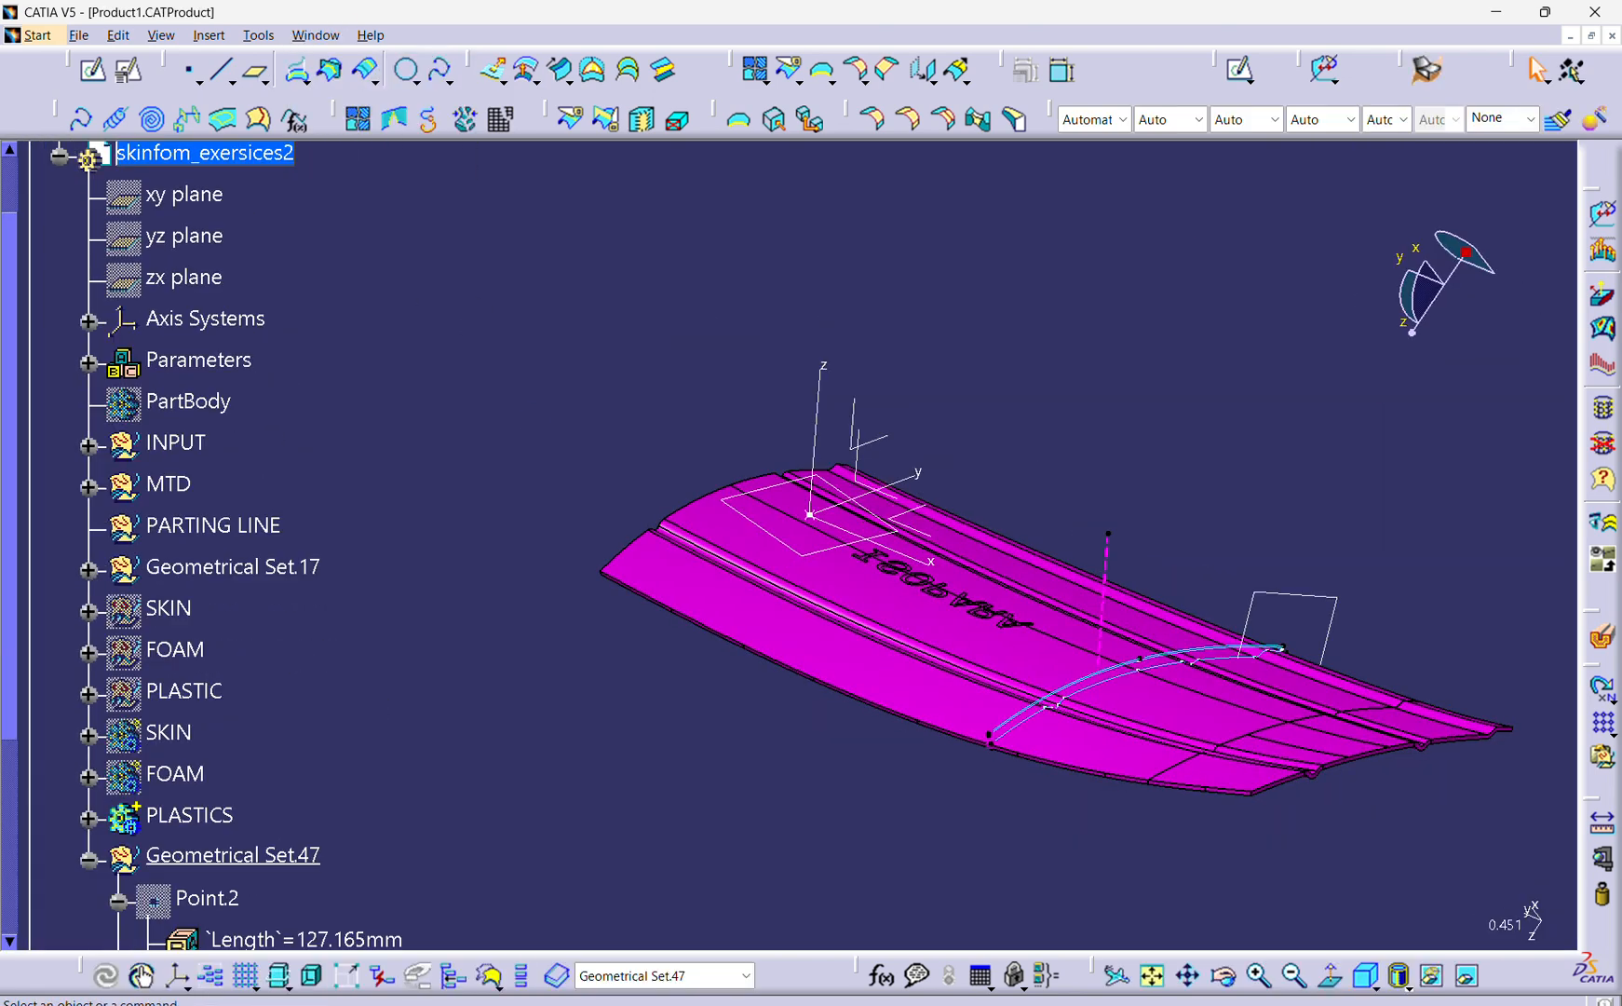
middle_drag(1081, 501, 1011, 549)
scroll(966, 503, up, 1)
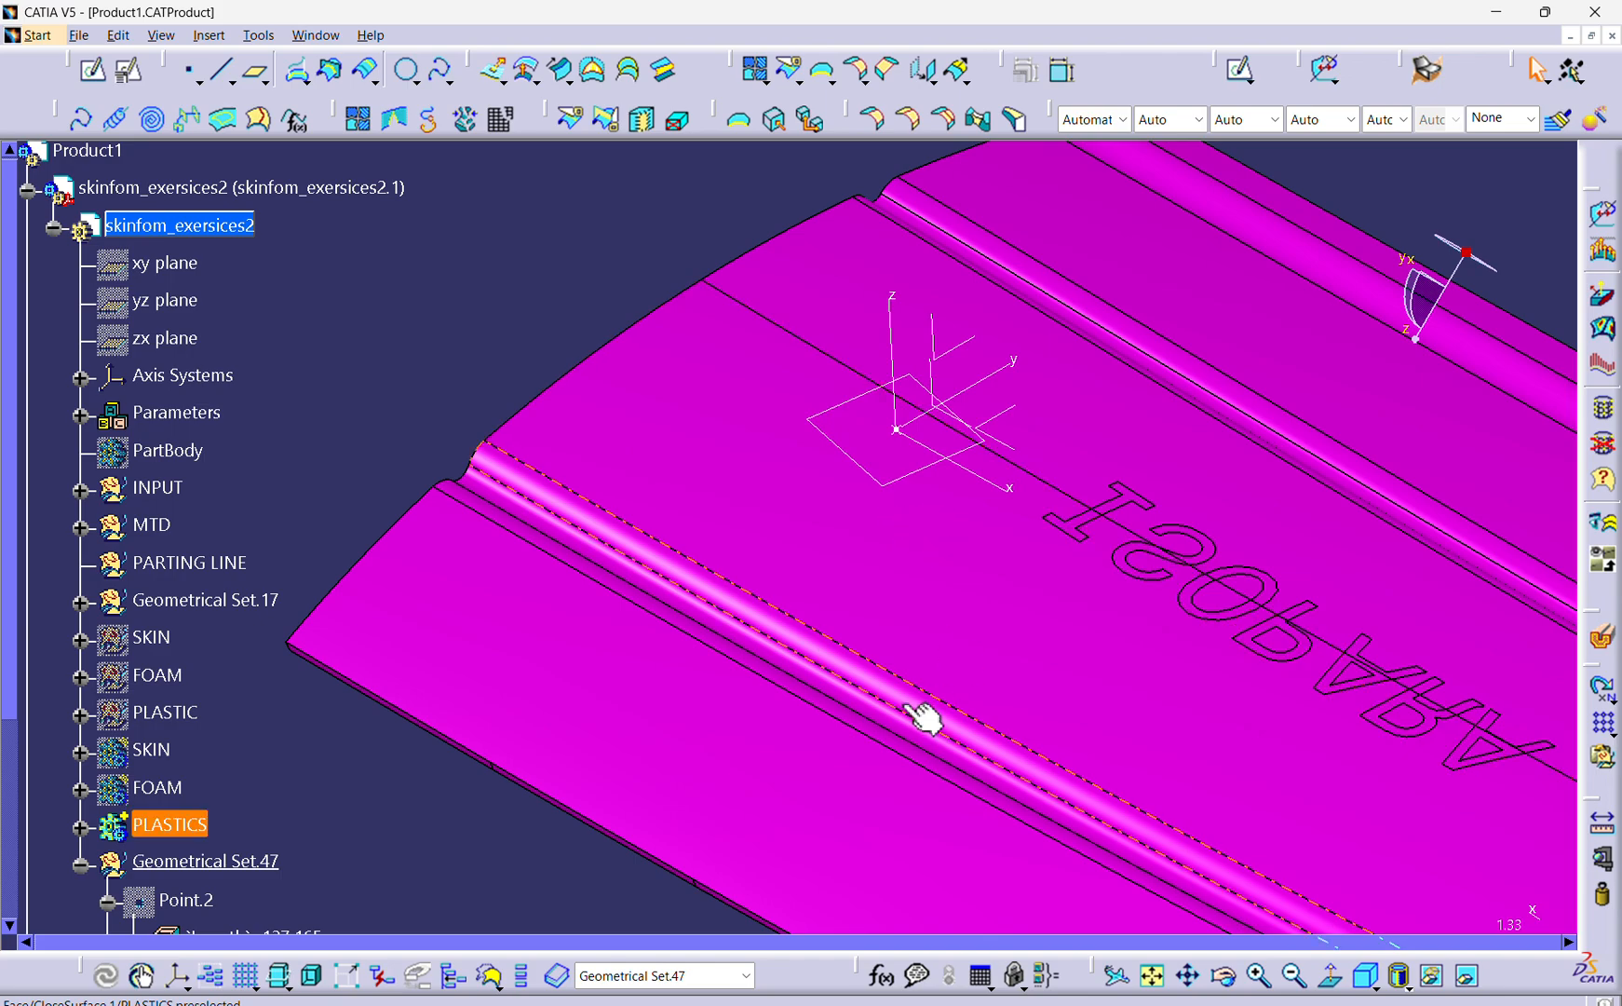
middle_drag(892, 558, 840, 585)
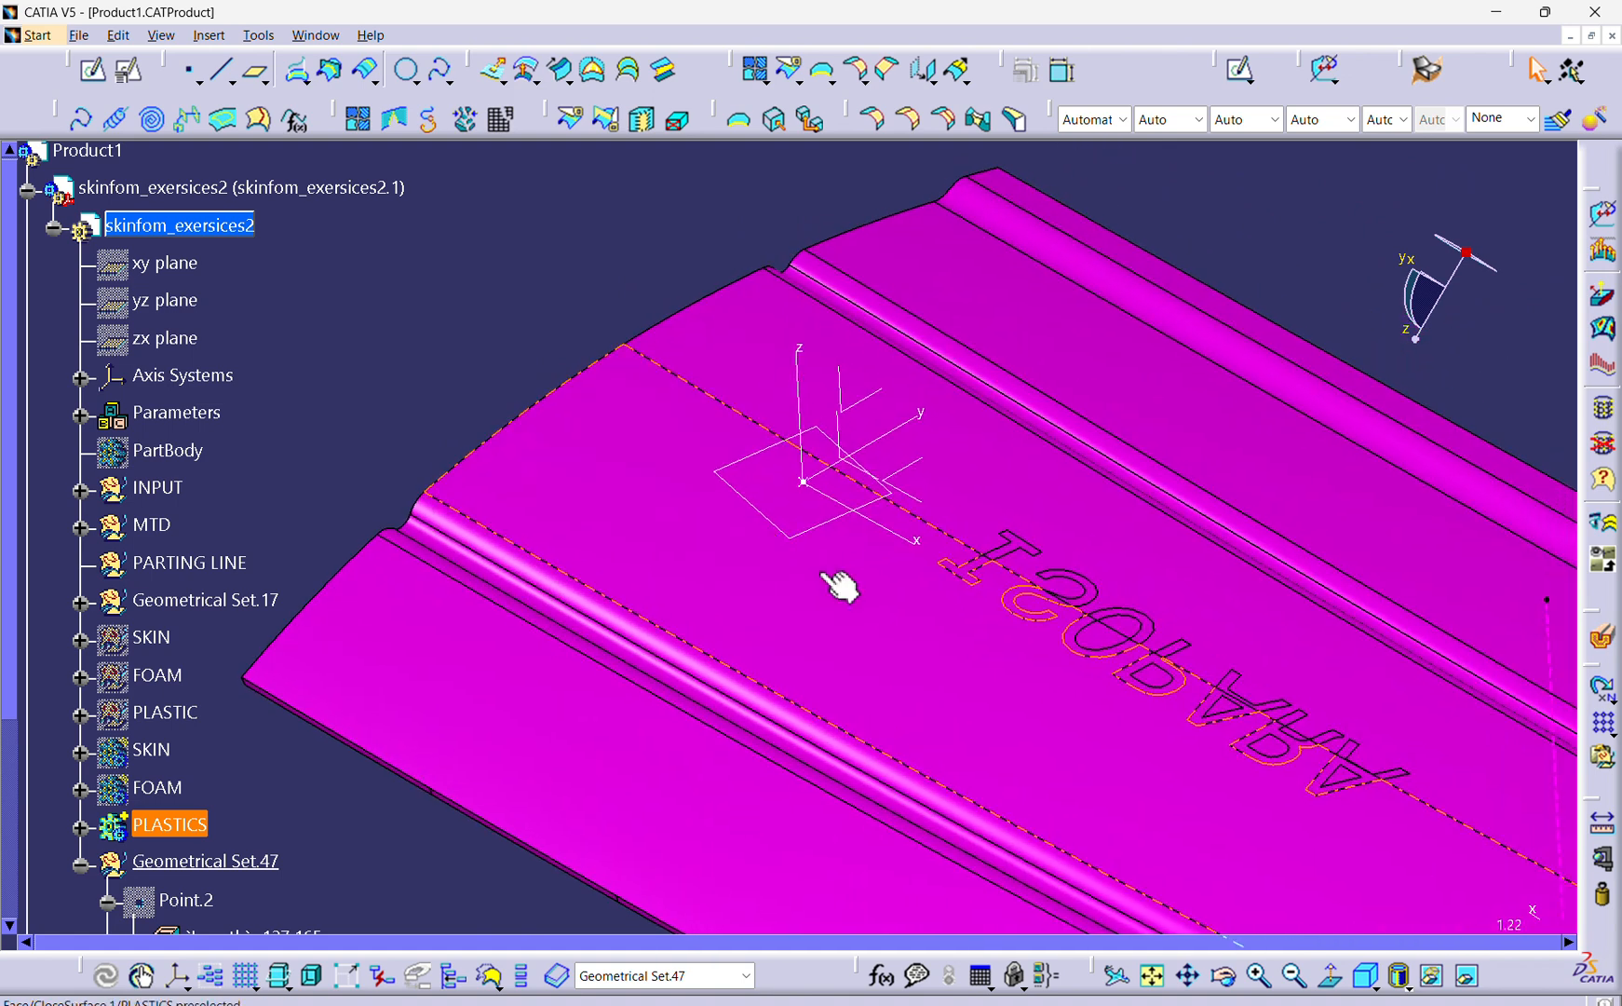
middle_drag(790, 771, 671, 505)
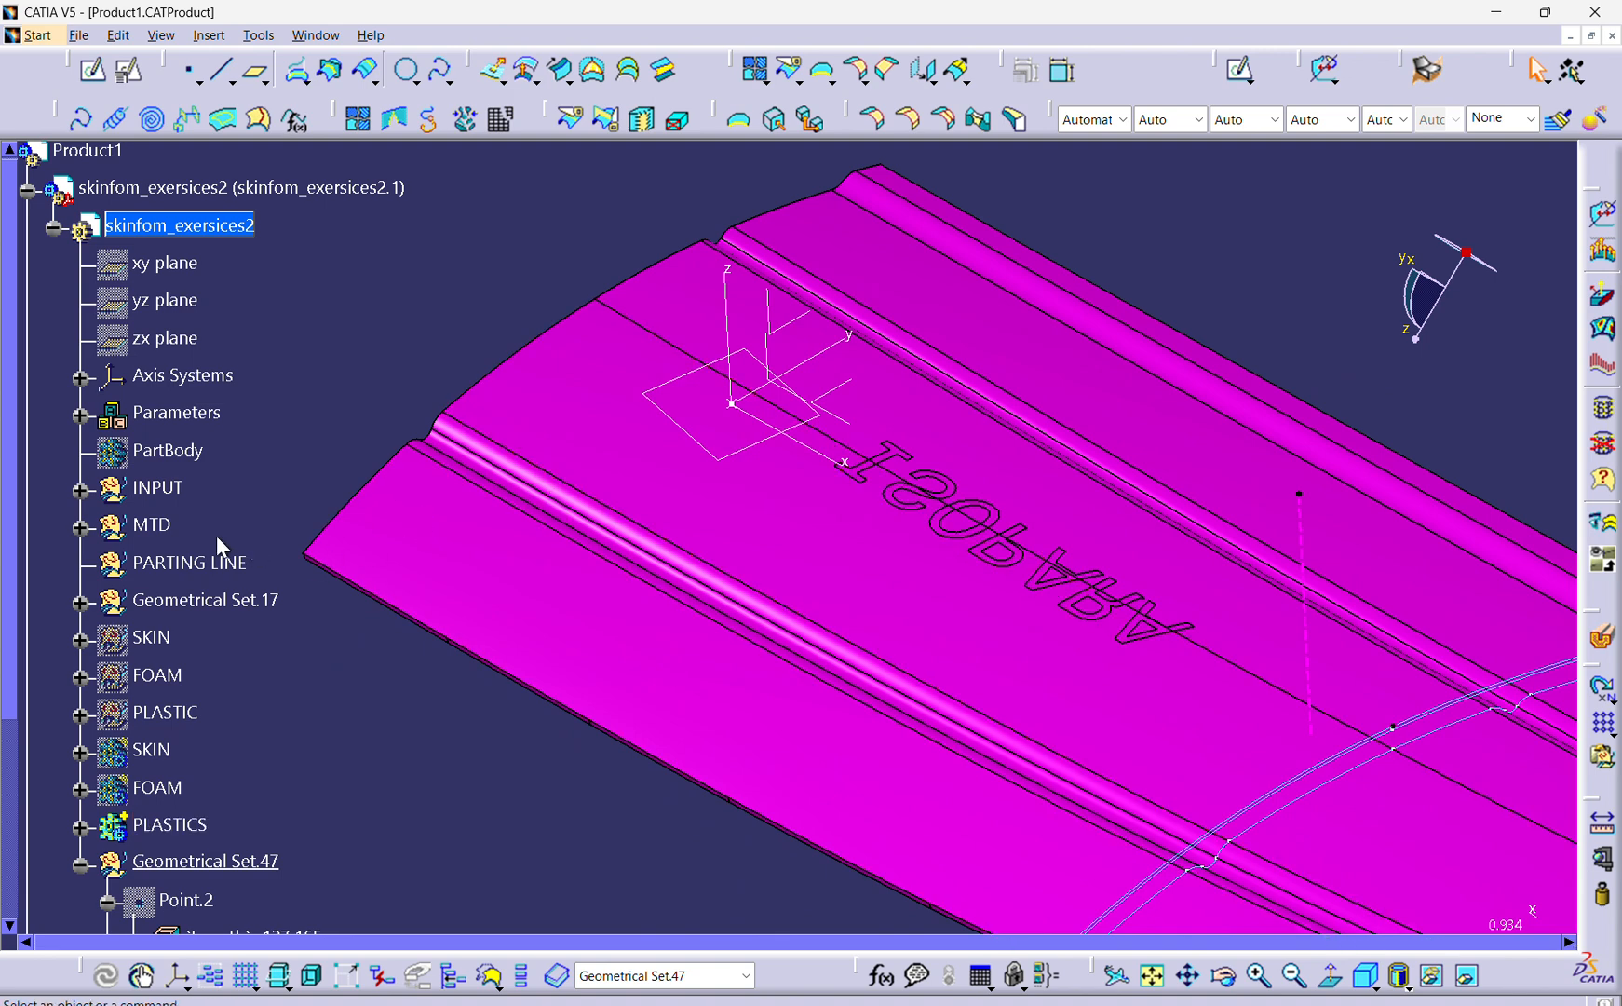
In E.01.CATPart, start a Power Copy definition with the M4 Screw Boss body as the selected component.
click(315, 36)
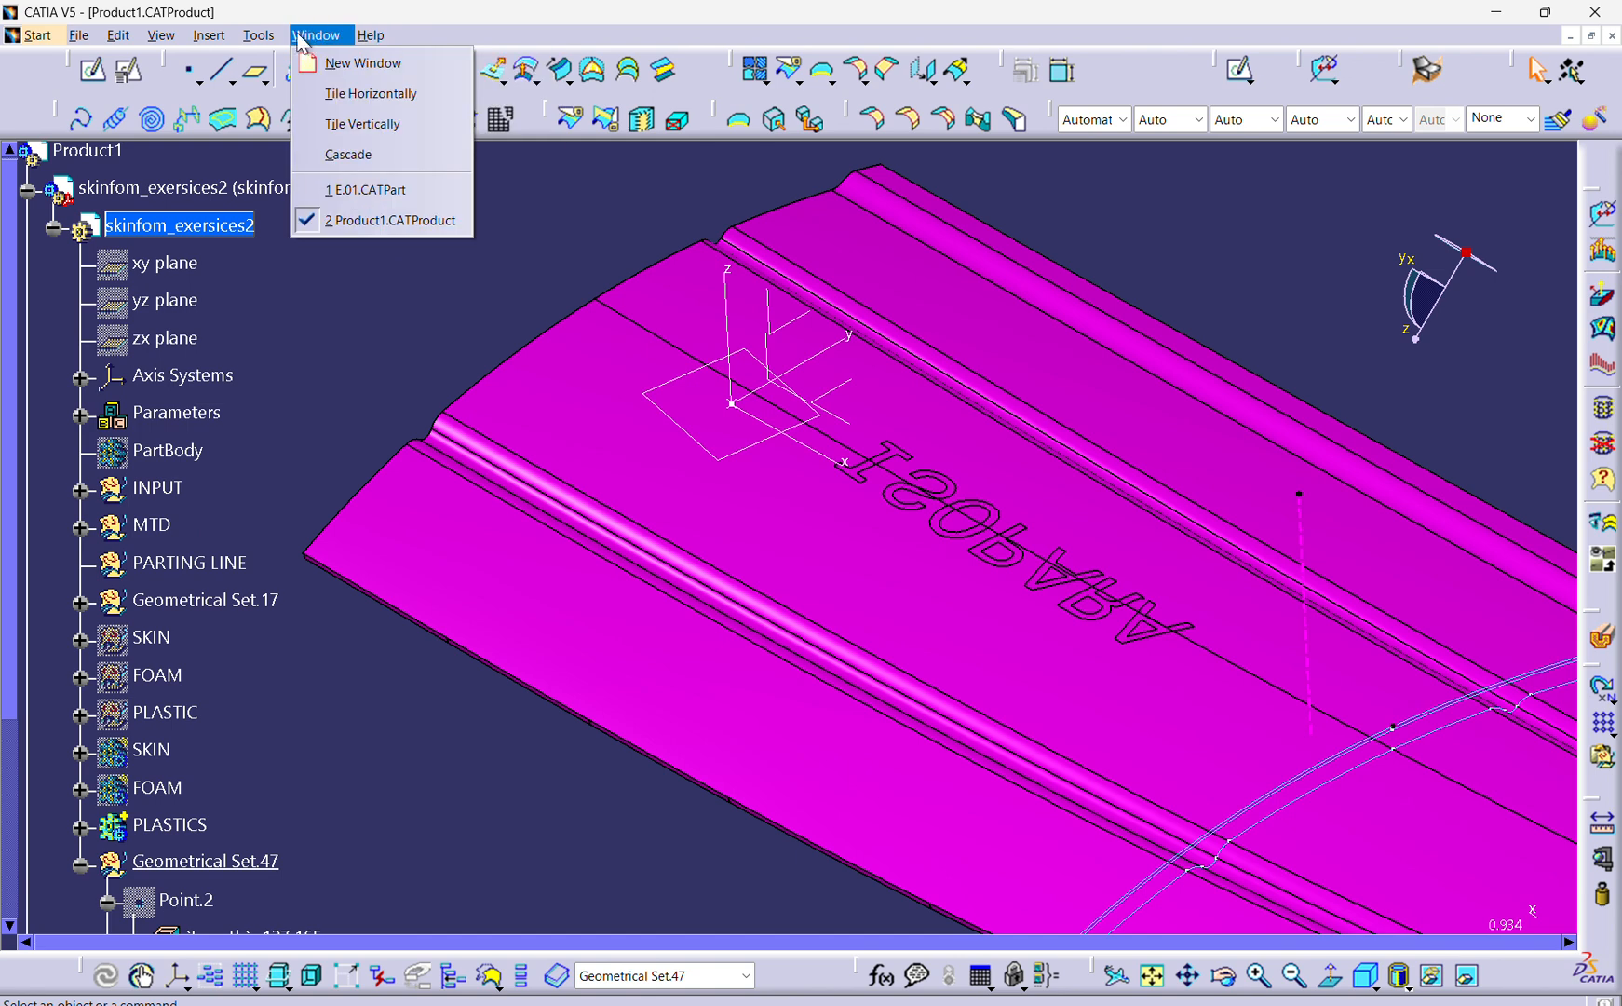
click(365, 193)
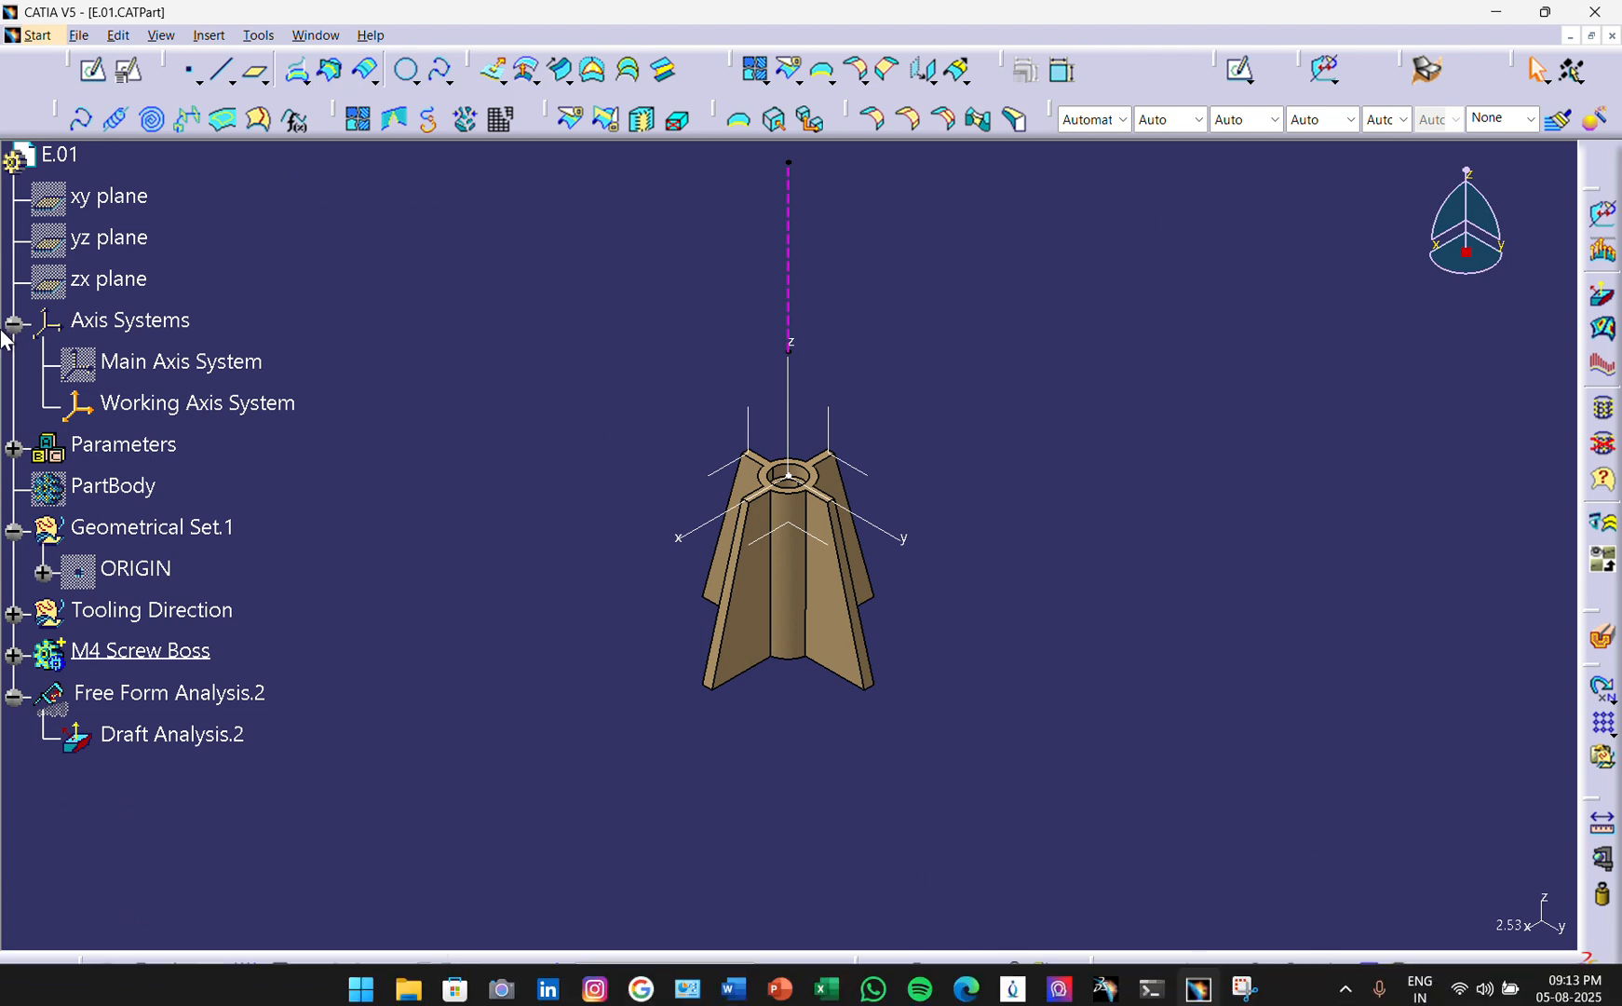
click(112, 280)
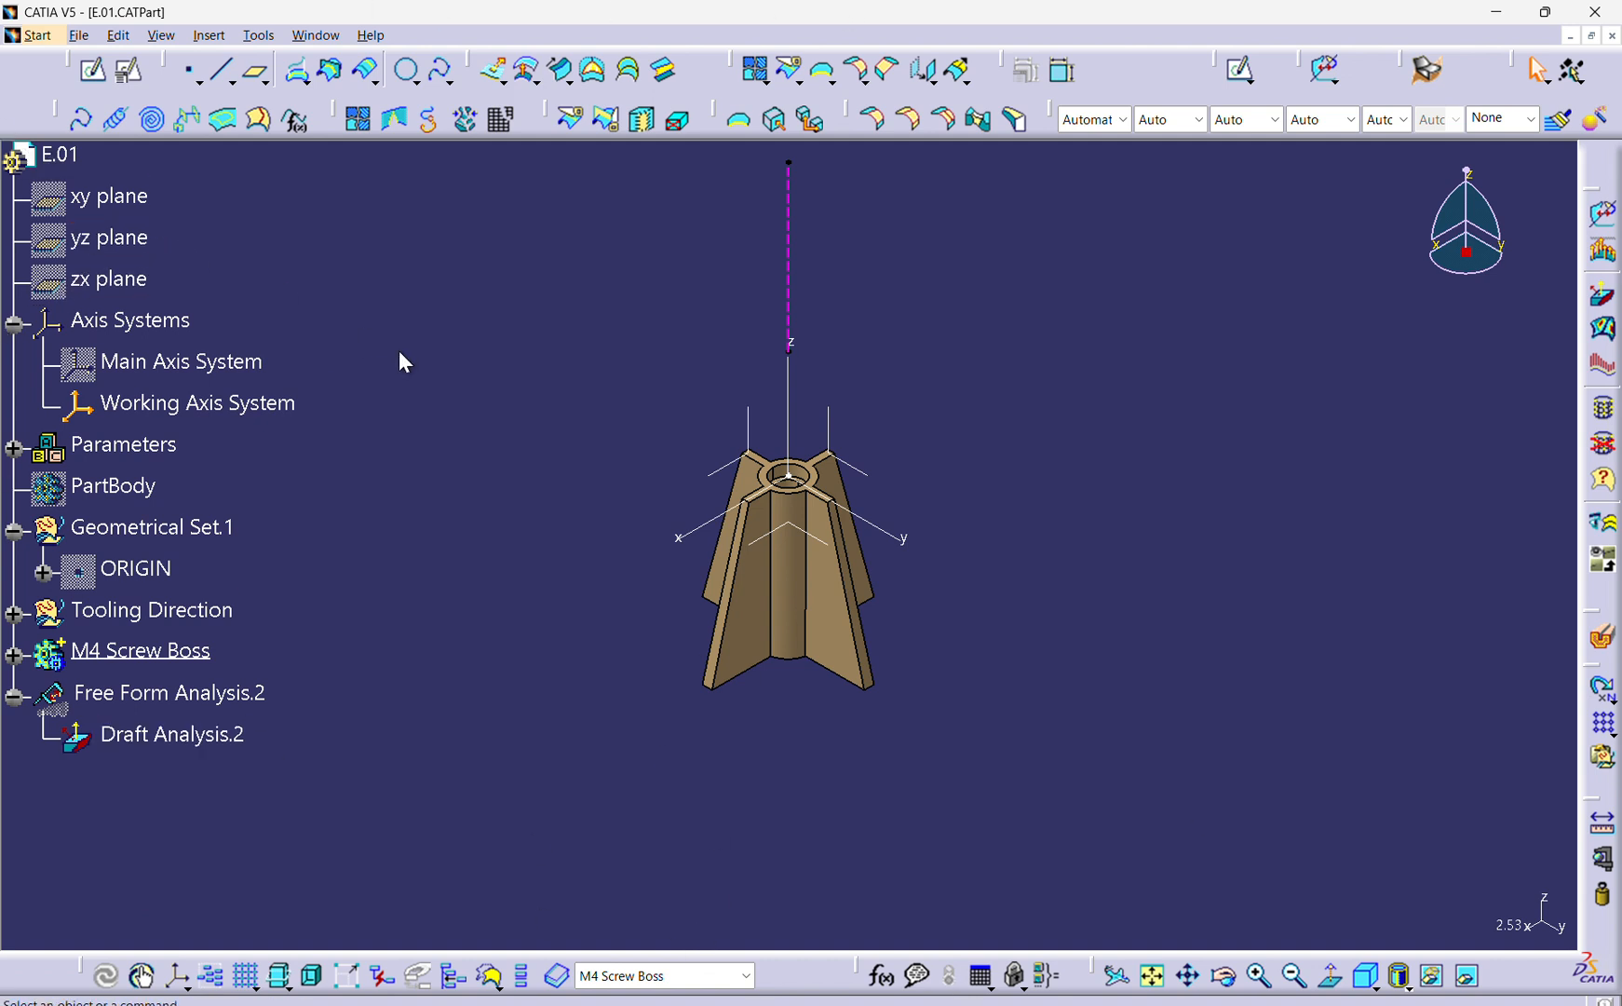
ctrl+middle_drag(853, 547, 745, 717)
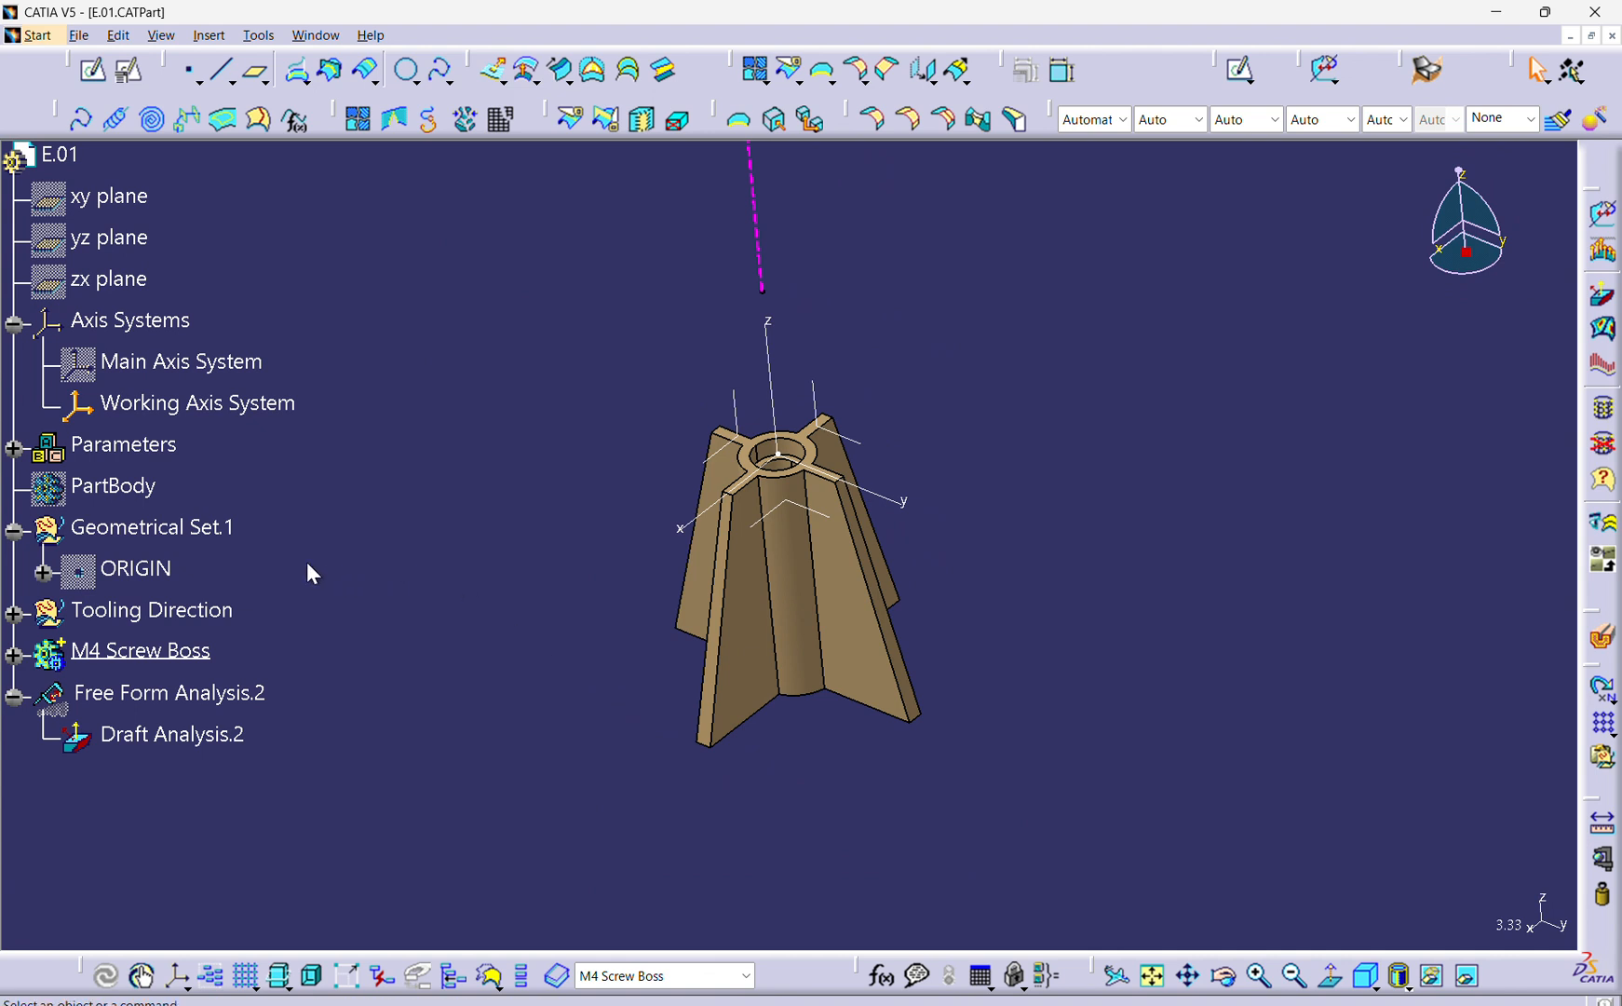
click(206, 35)
mouse_move(320, 554)
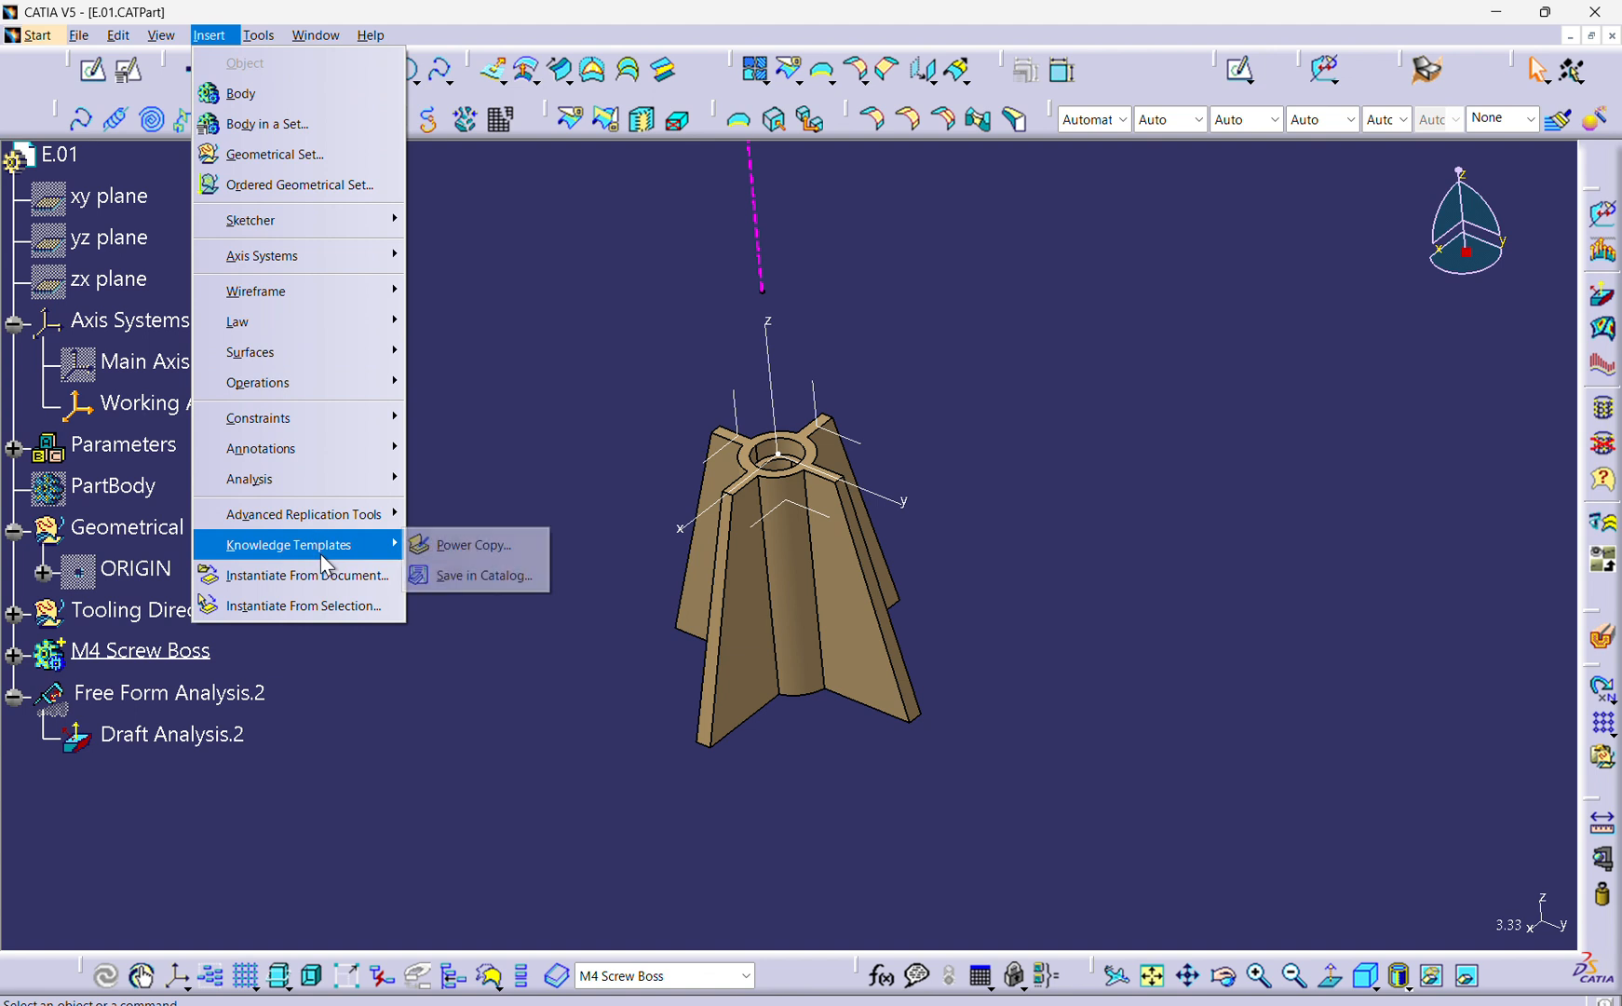
click(506, 547)
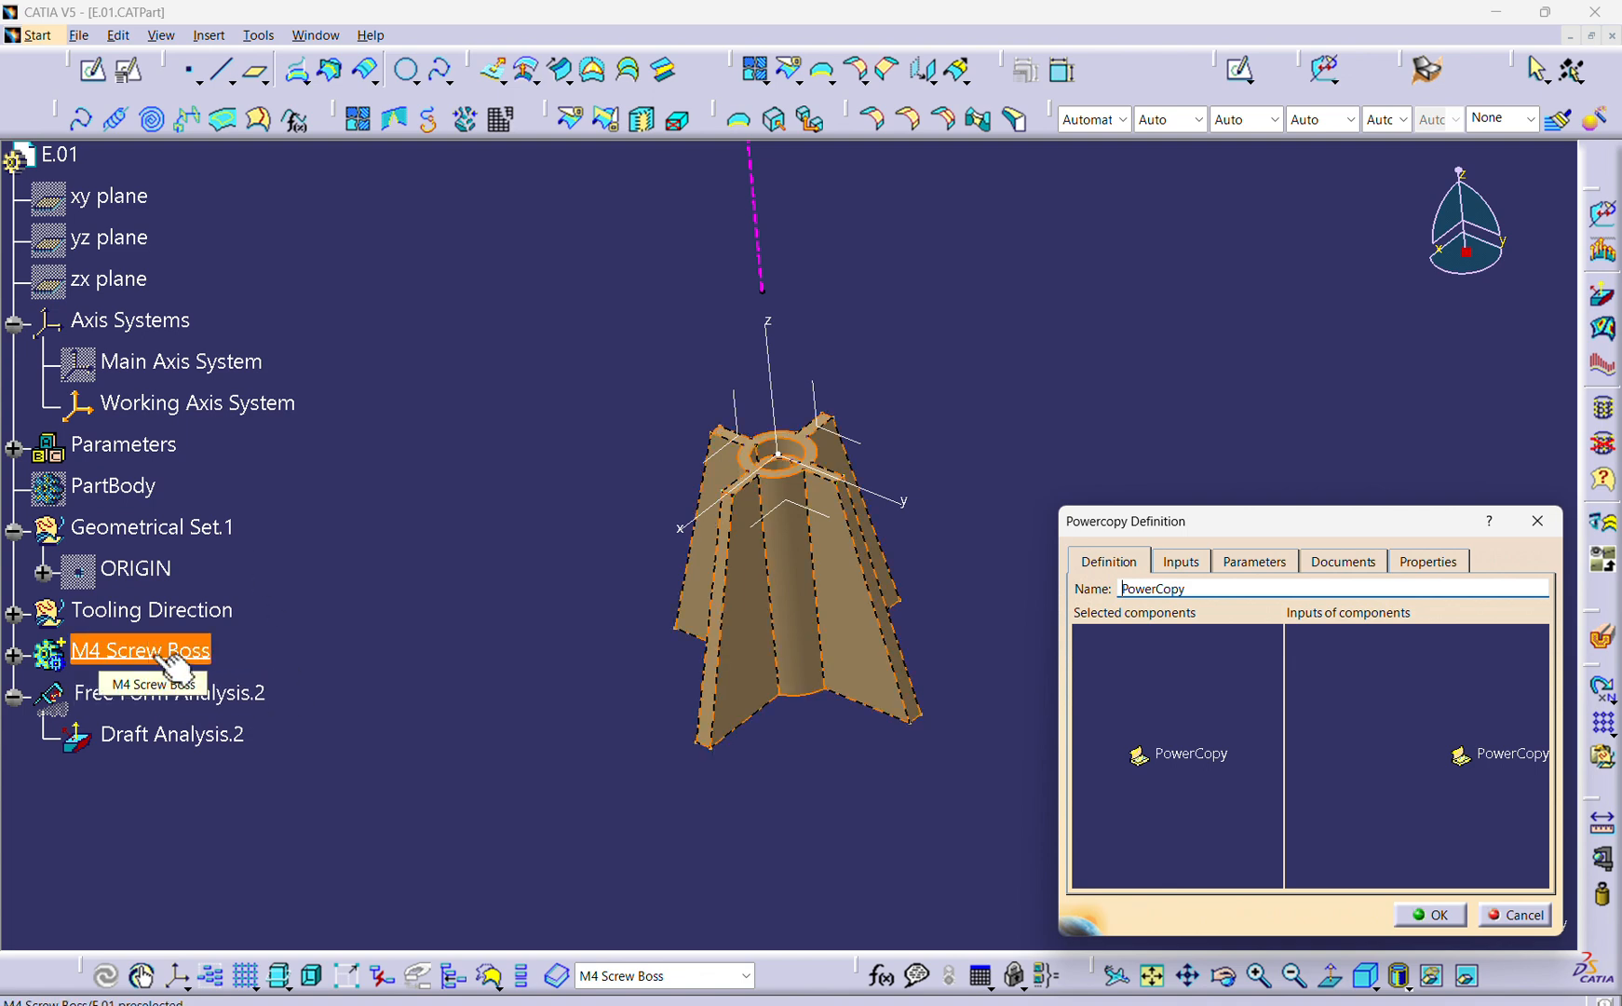
click(152, 657)
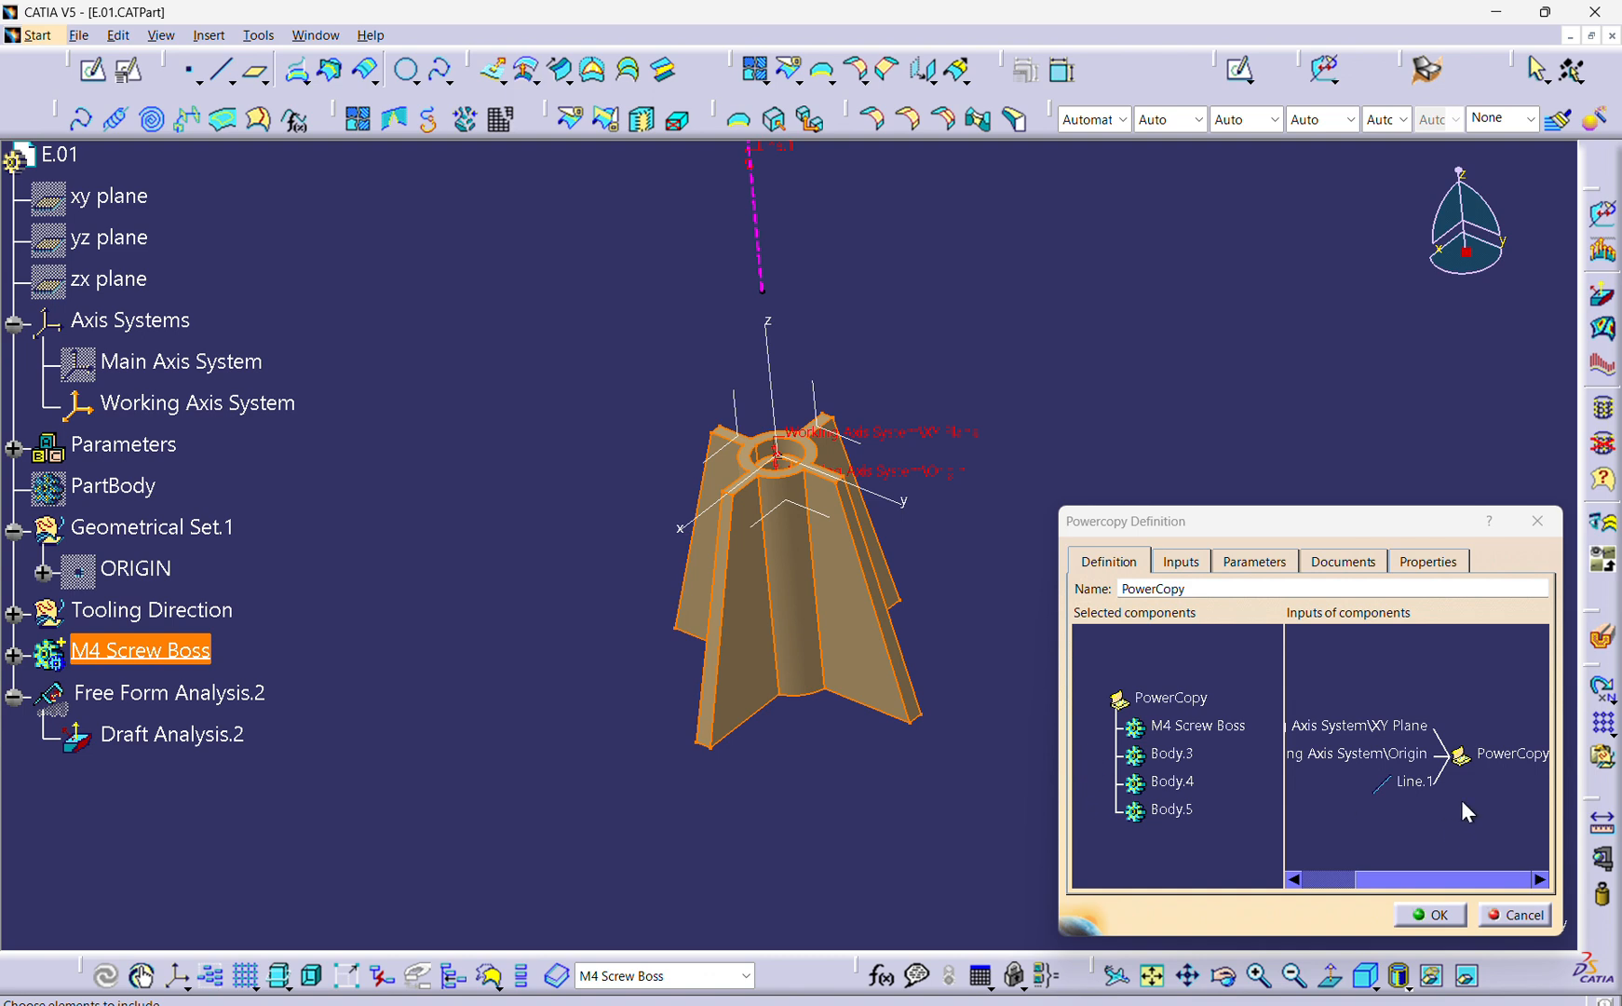
Try including the Working Axis System among the PowerCopy's components and return it to the inputs.
ctrl+middle_drag(1431, 720, 1375, 736)
ctrl+middle_drag(1408, 815, 1444, 774)
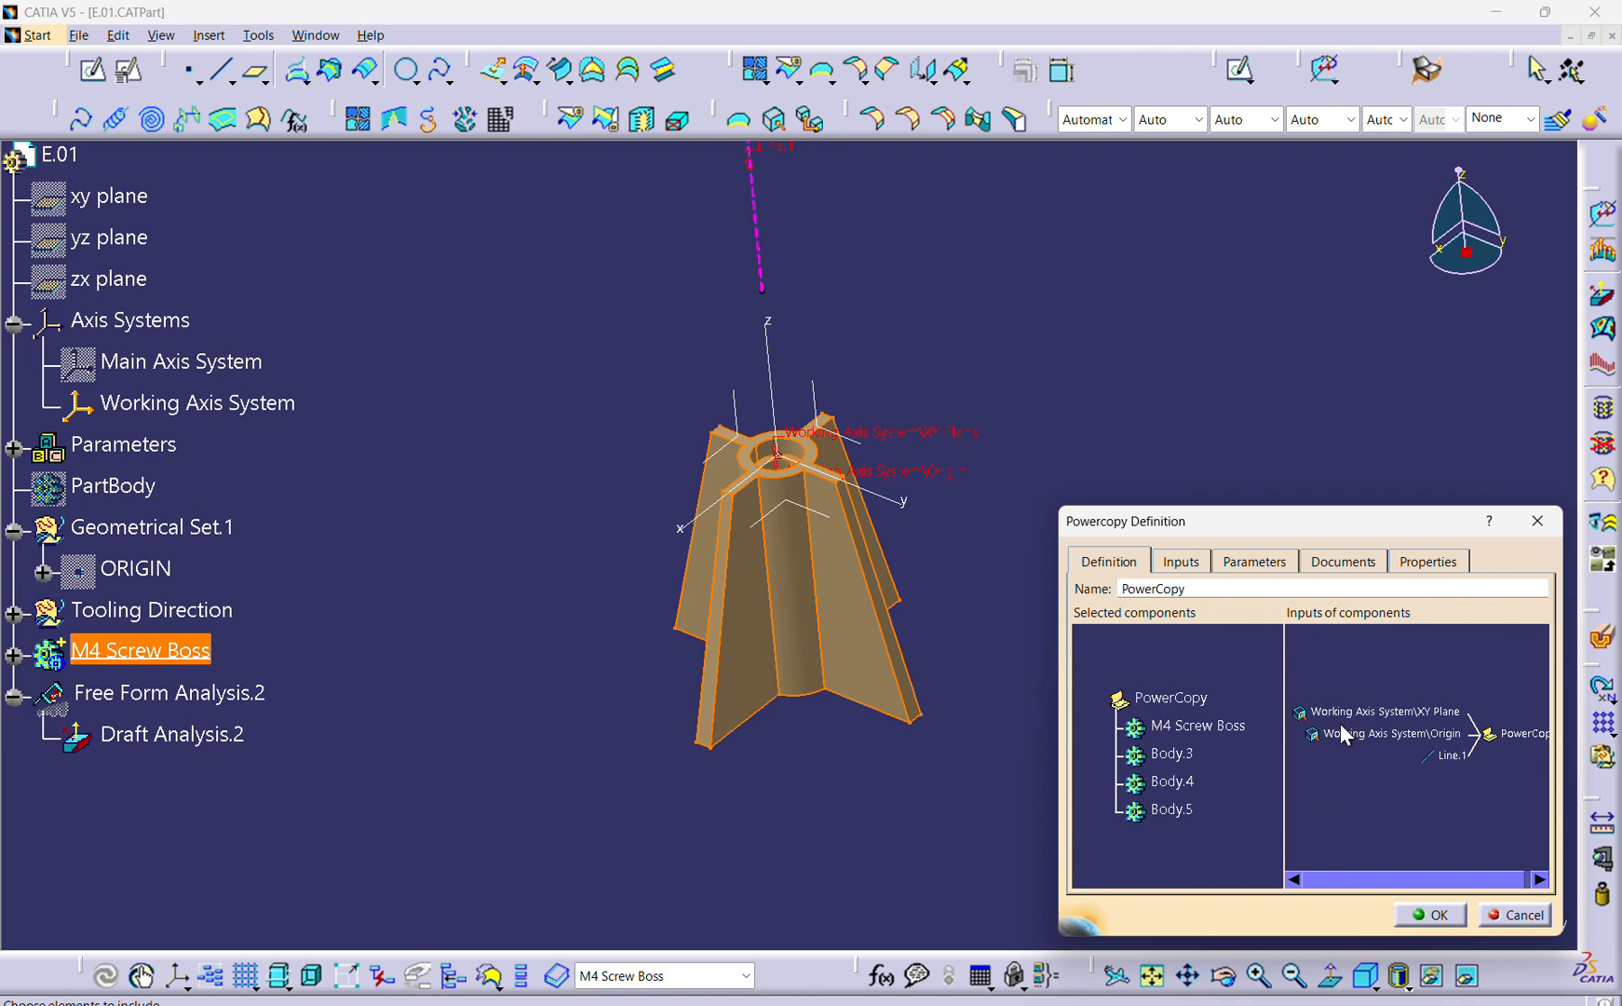
click(1389, 710)
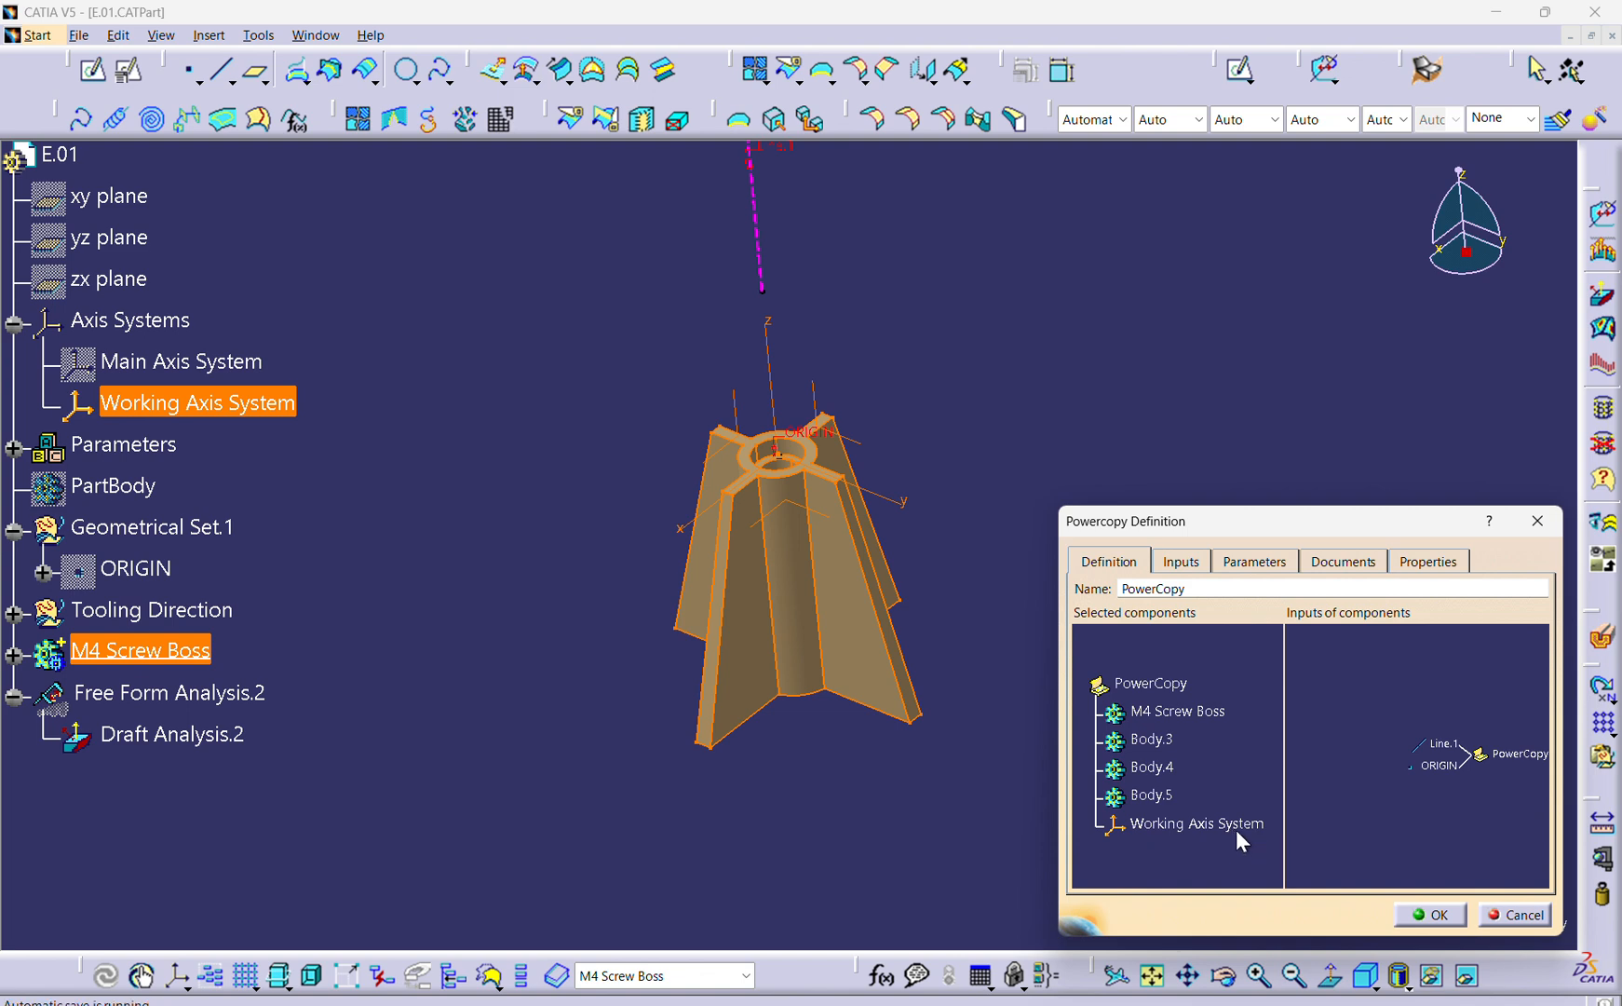
middle_drag(1451, 789, 1399, 775)
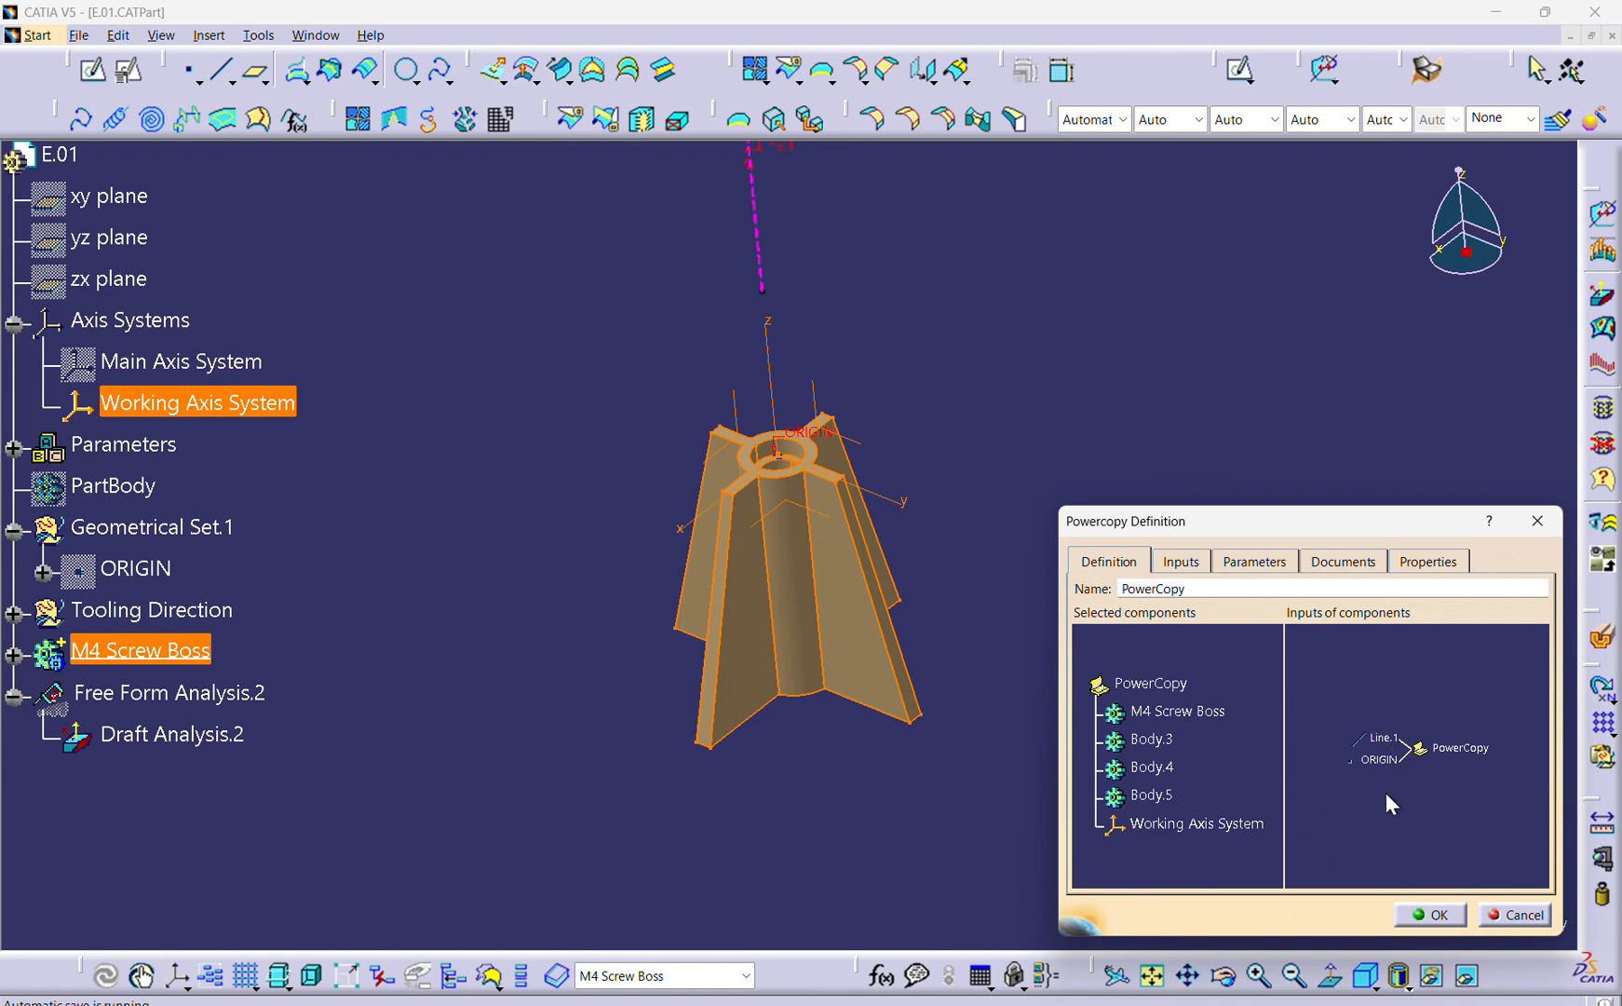
click(1176, 824)
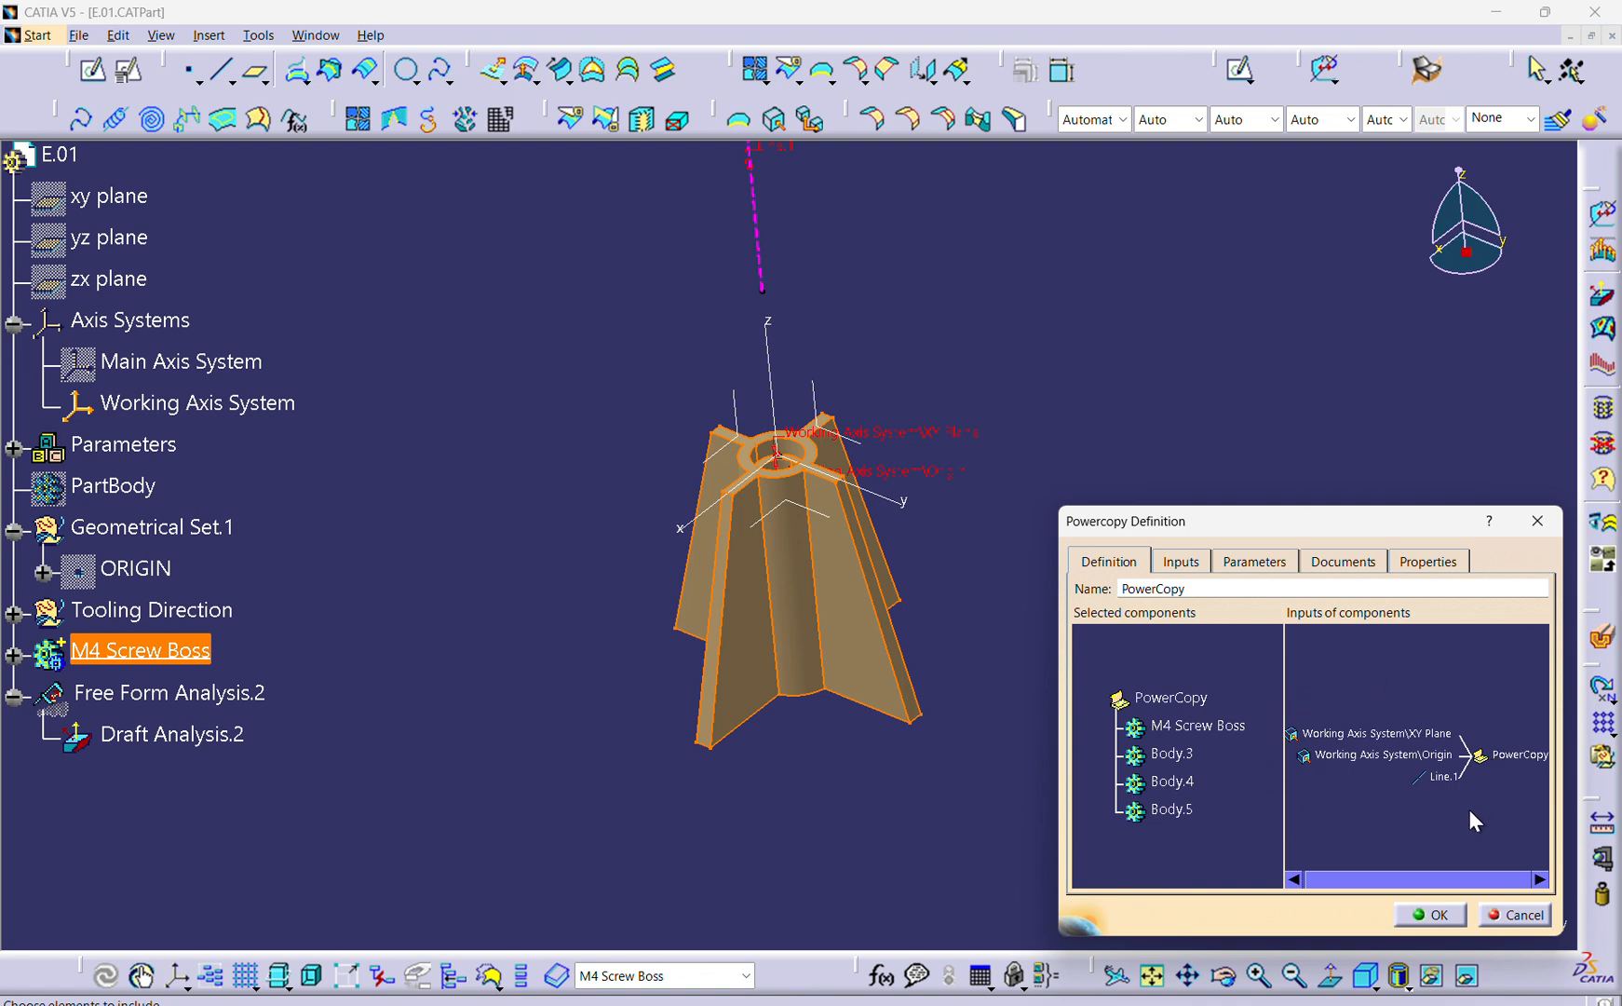
Try moving the Line.1 input into the PowerCopy's selected components and return it to the inputs.
click(1443, 780)
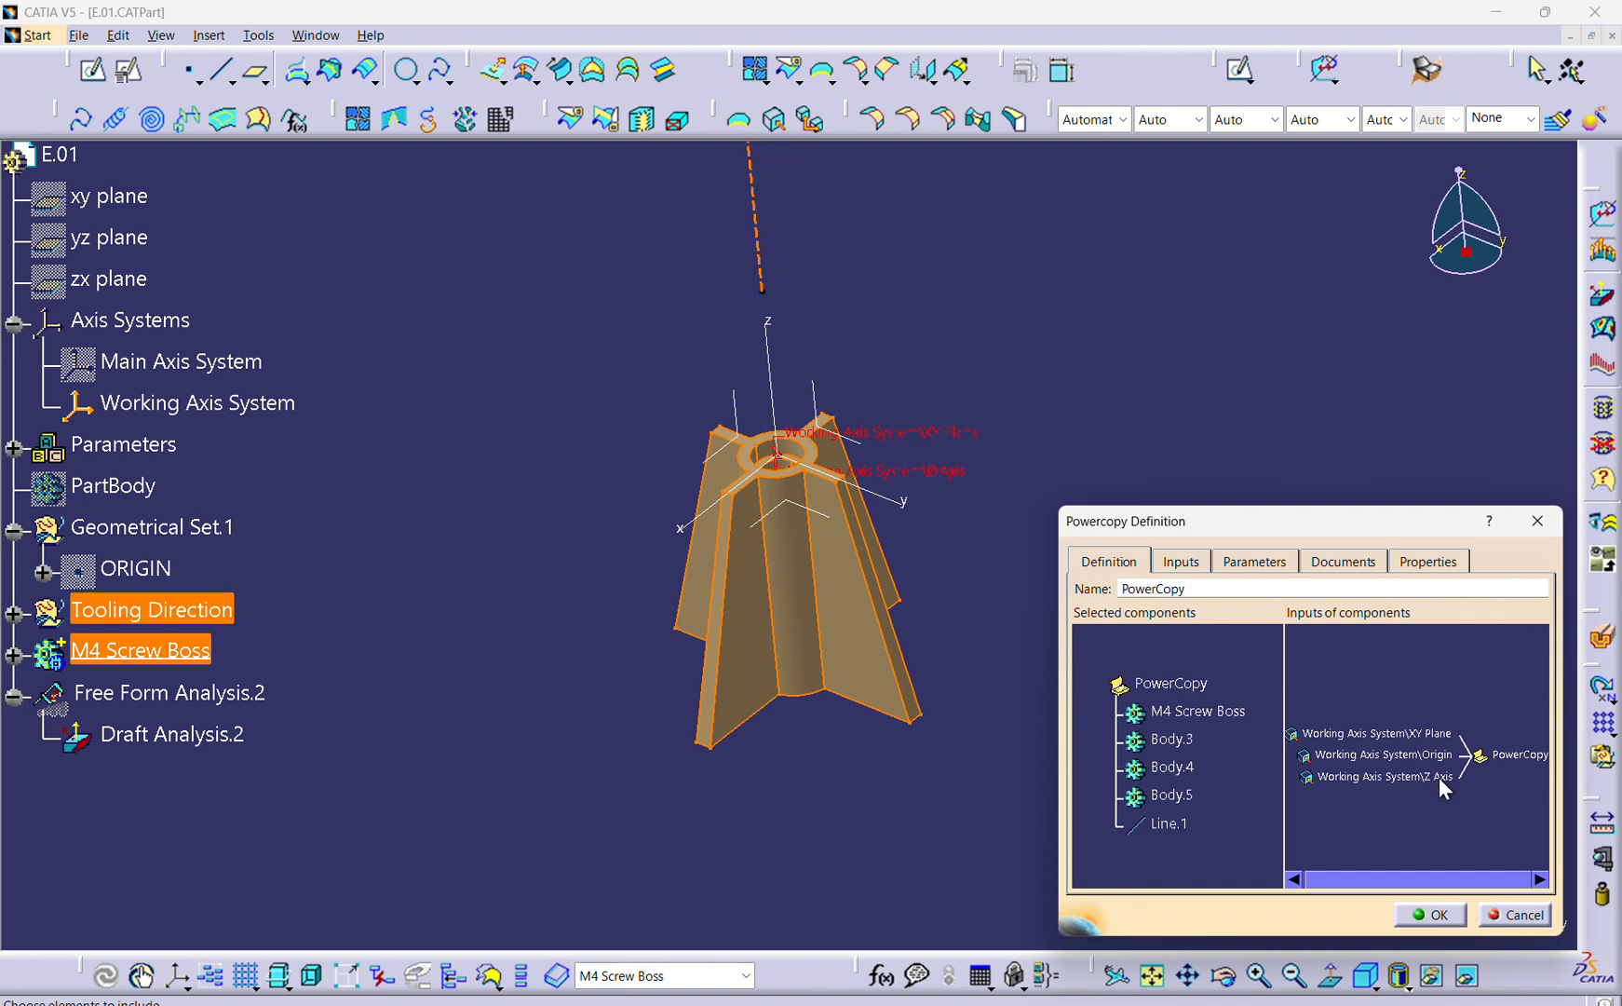
click(1170, 824)
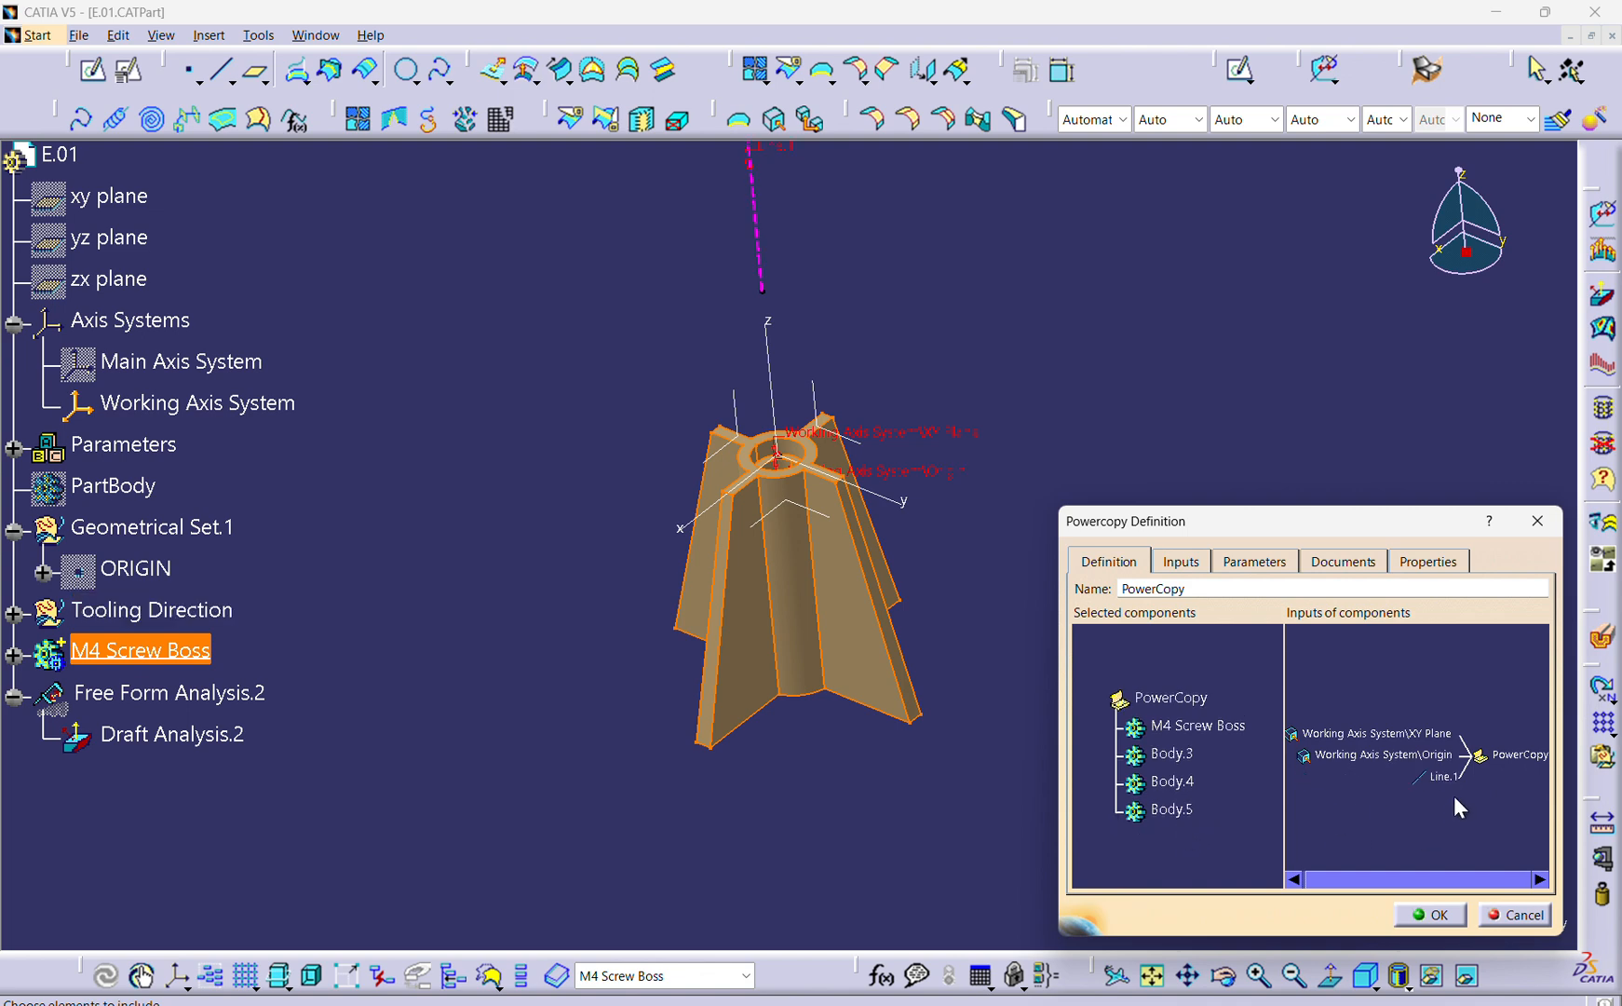
click(1434, 759)
click(1157, 824)
Create the PowerCopy of the M4 Screw Boss with the Working Axis System XY Plane, Origin and Line.1 as inputs.
mouse_move(815, 713)
middle_down()
mouse_move(721, 732)
mouse_move(748, 558)
mouse_move(783, 738)
mouse_move(822, 721)
middle_up()
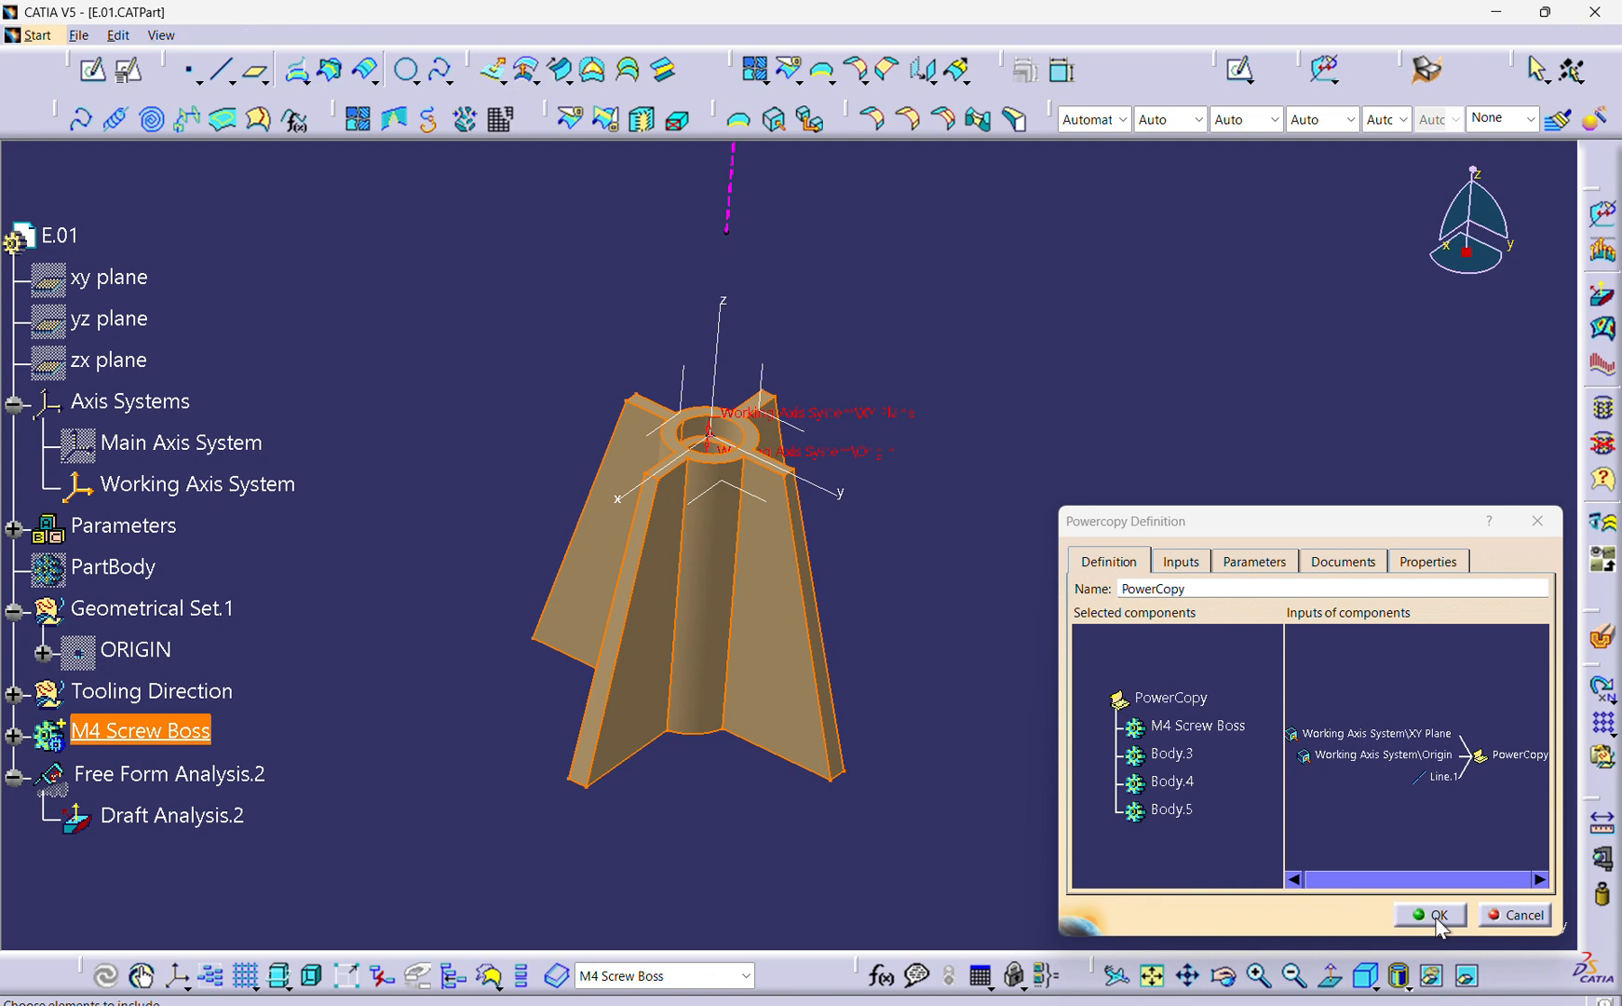
click(1433, 914)
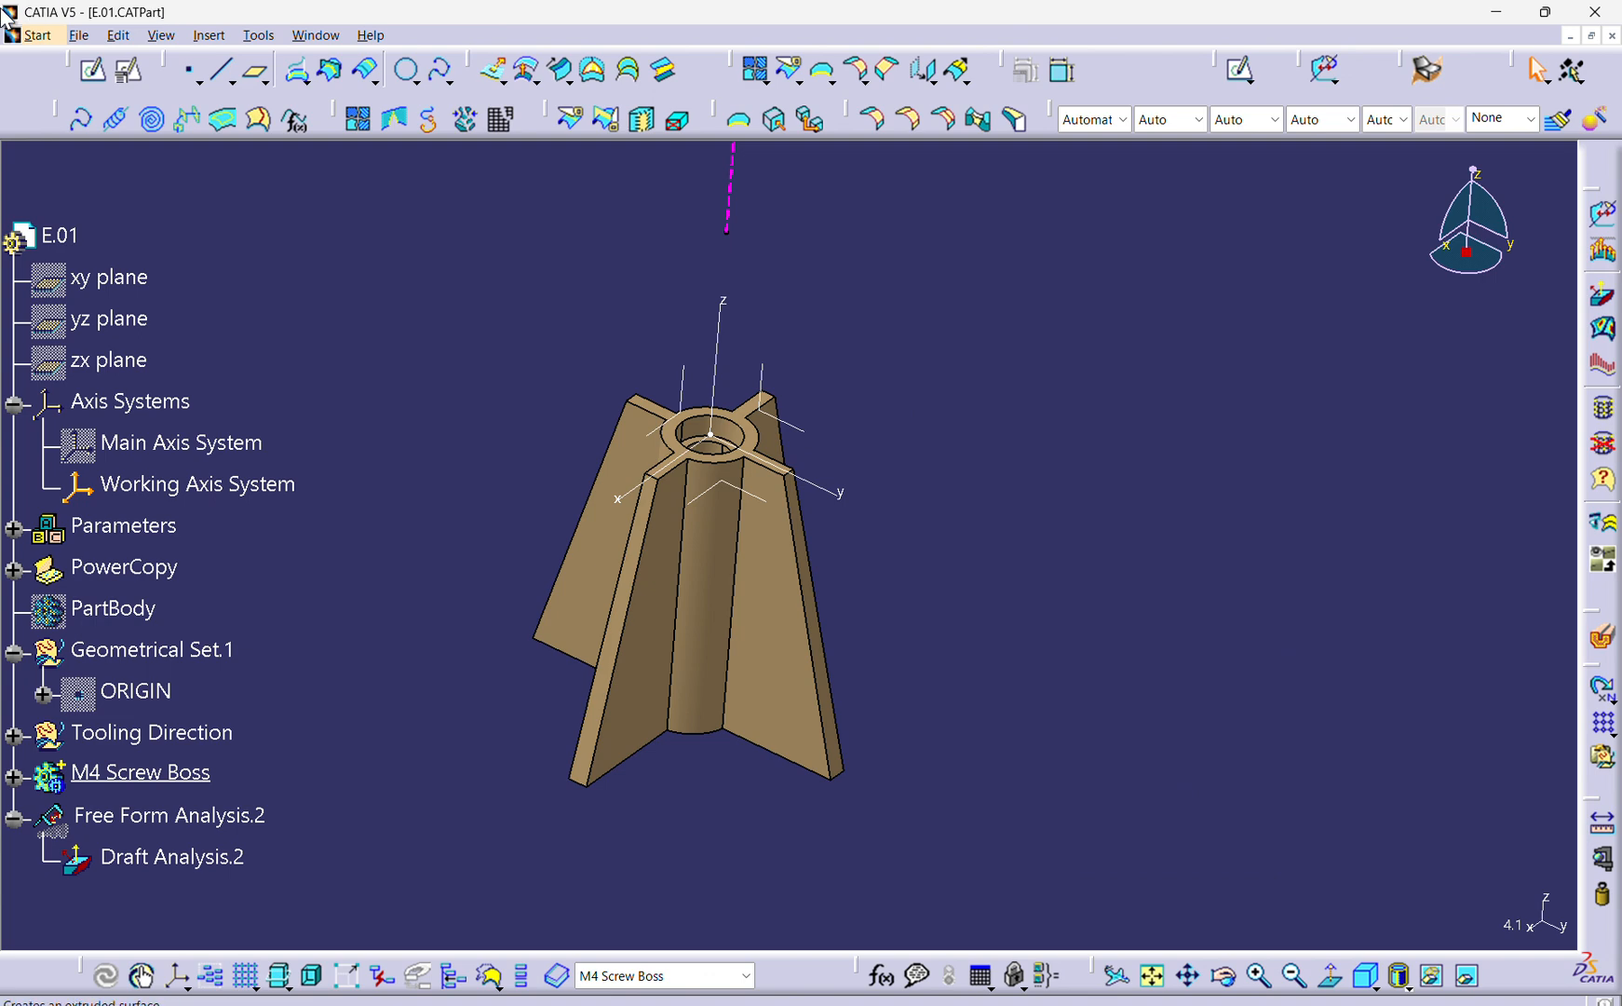
Start Instantiate From Selection in Product1.CATProduct with PowerCopy.1 from E.01.CATPart as the reference.
click(315, 35)
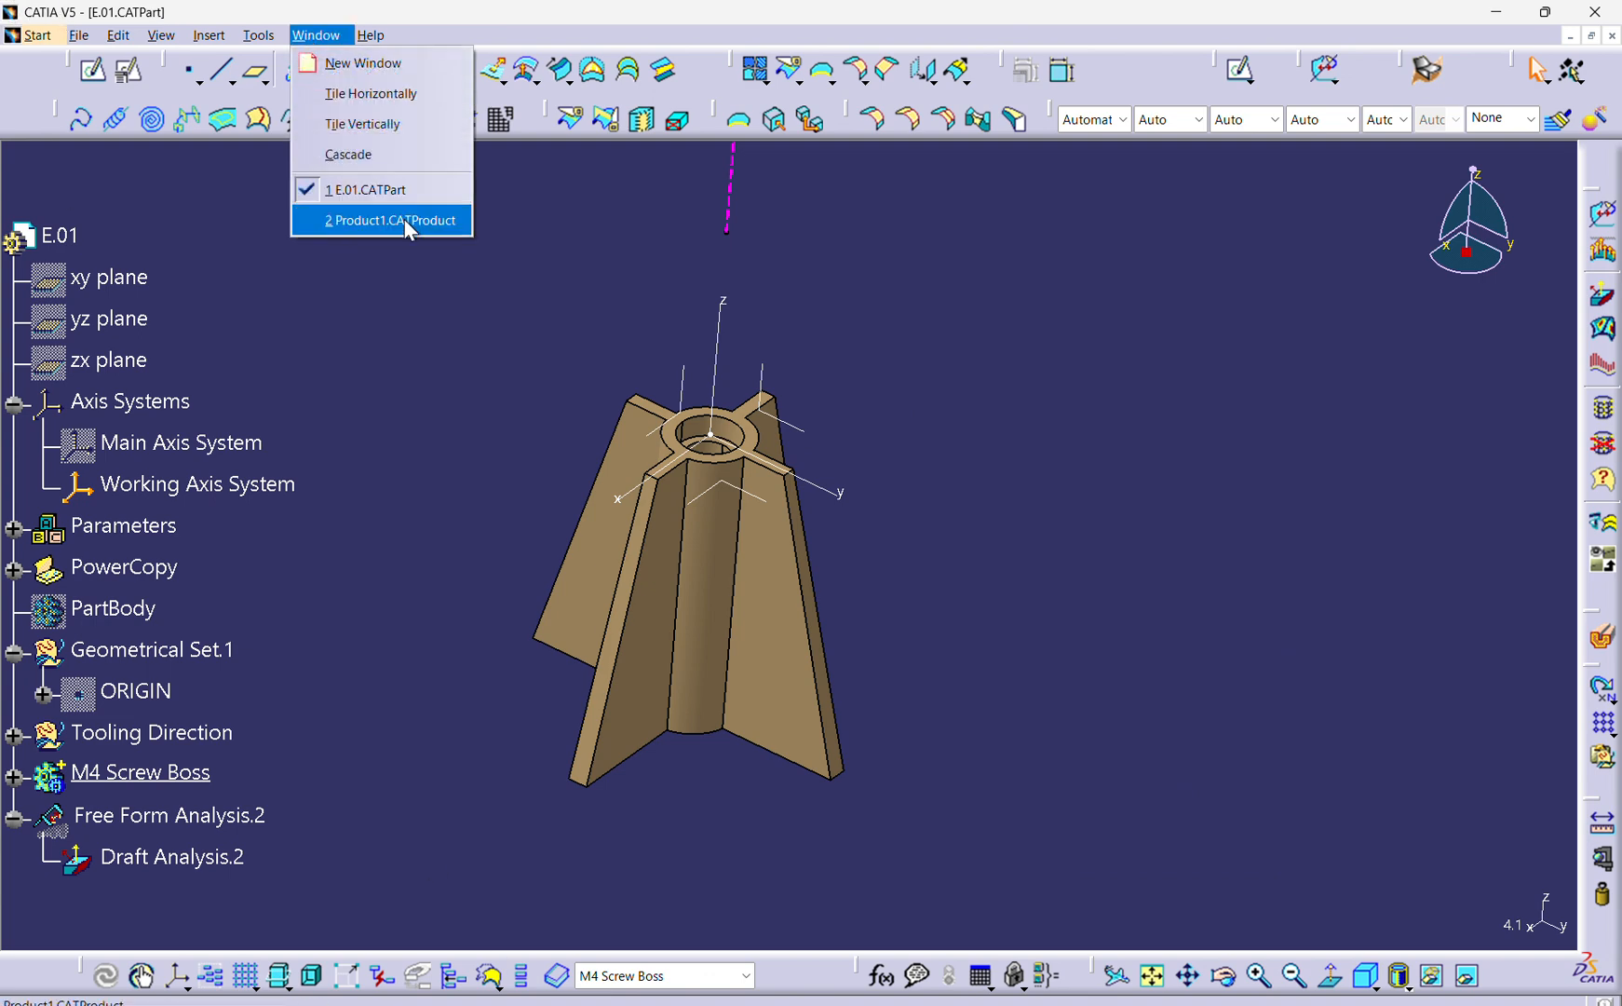
click(397, 226)
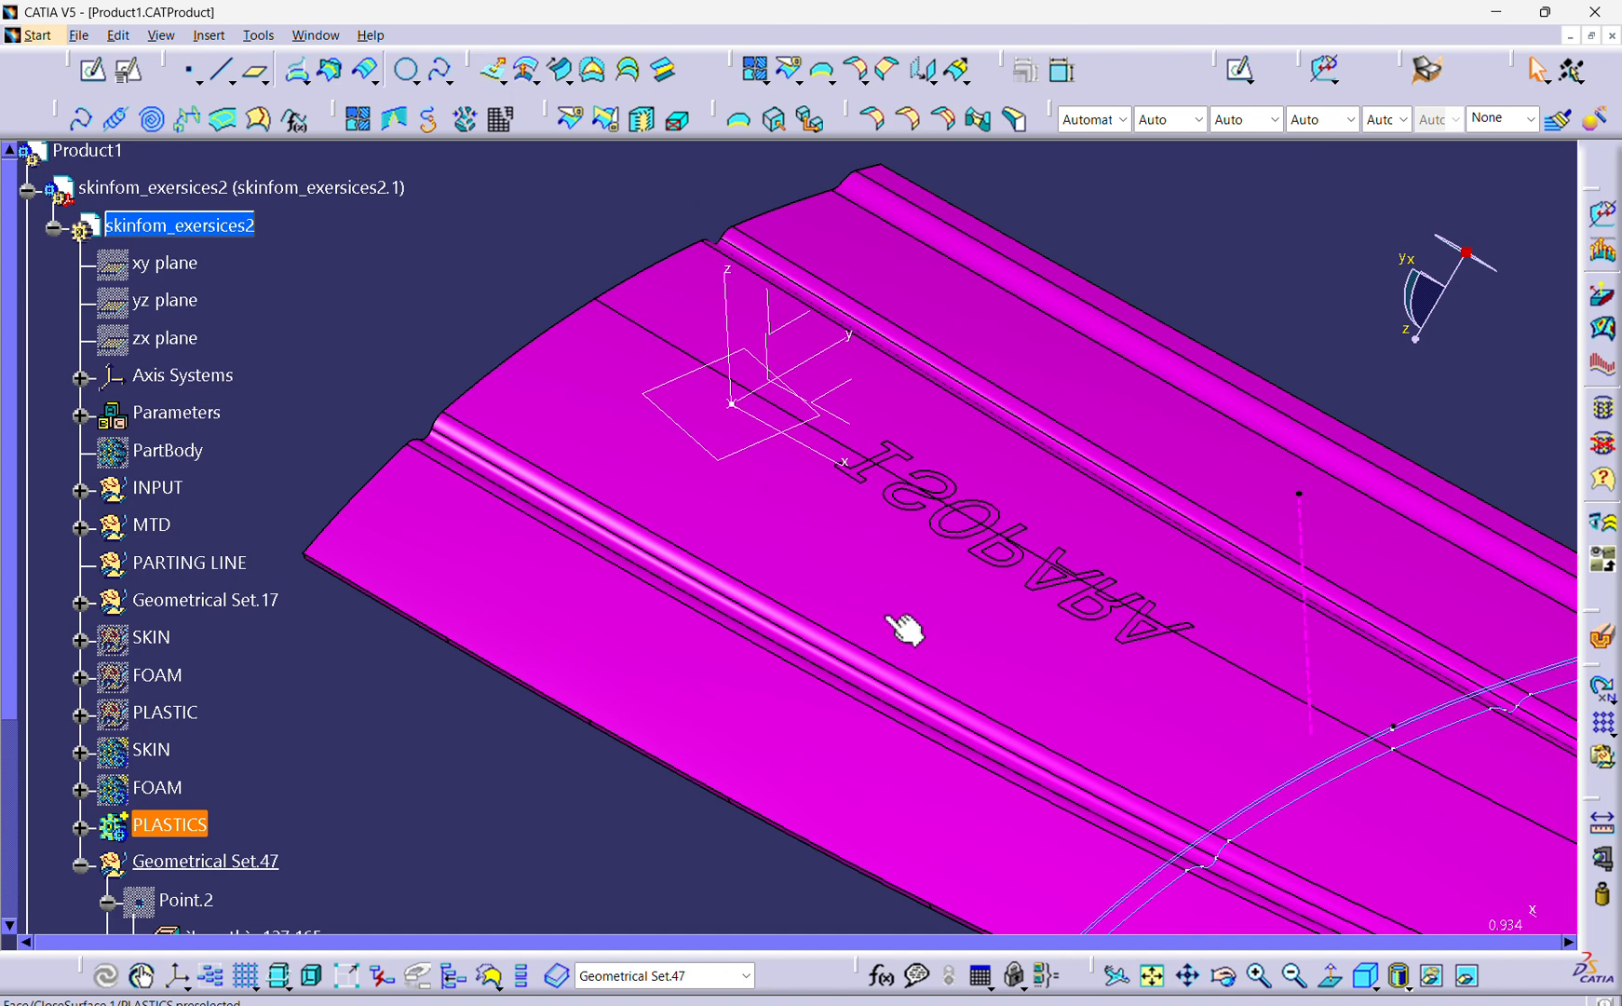
click(213, 37)
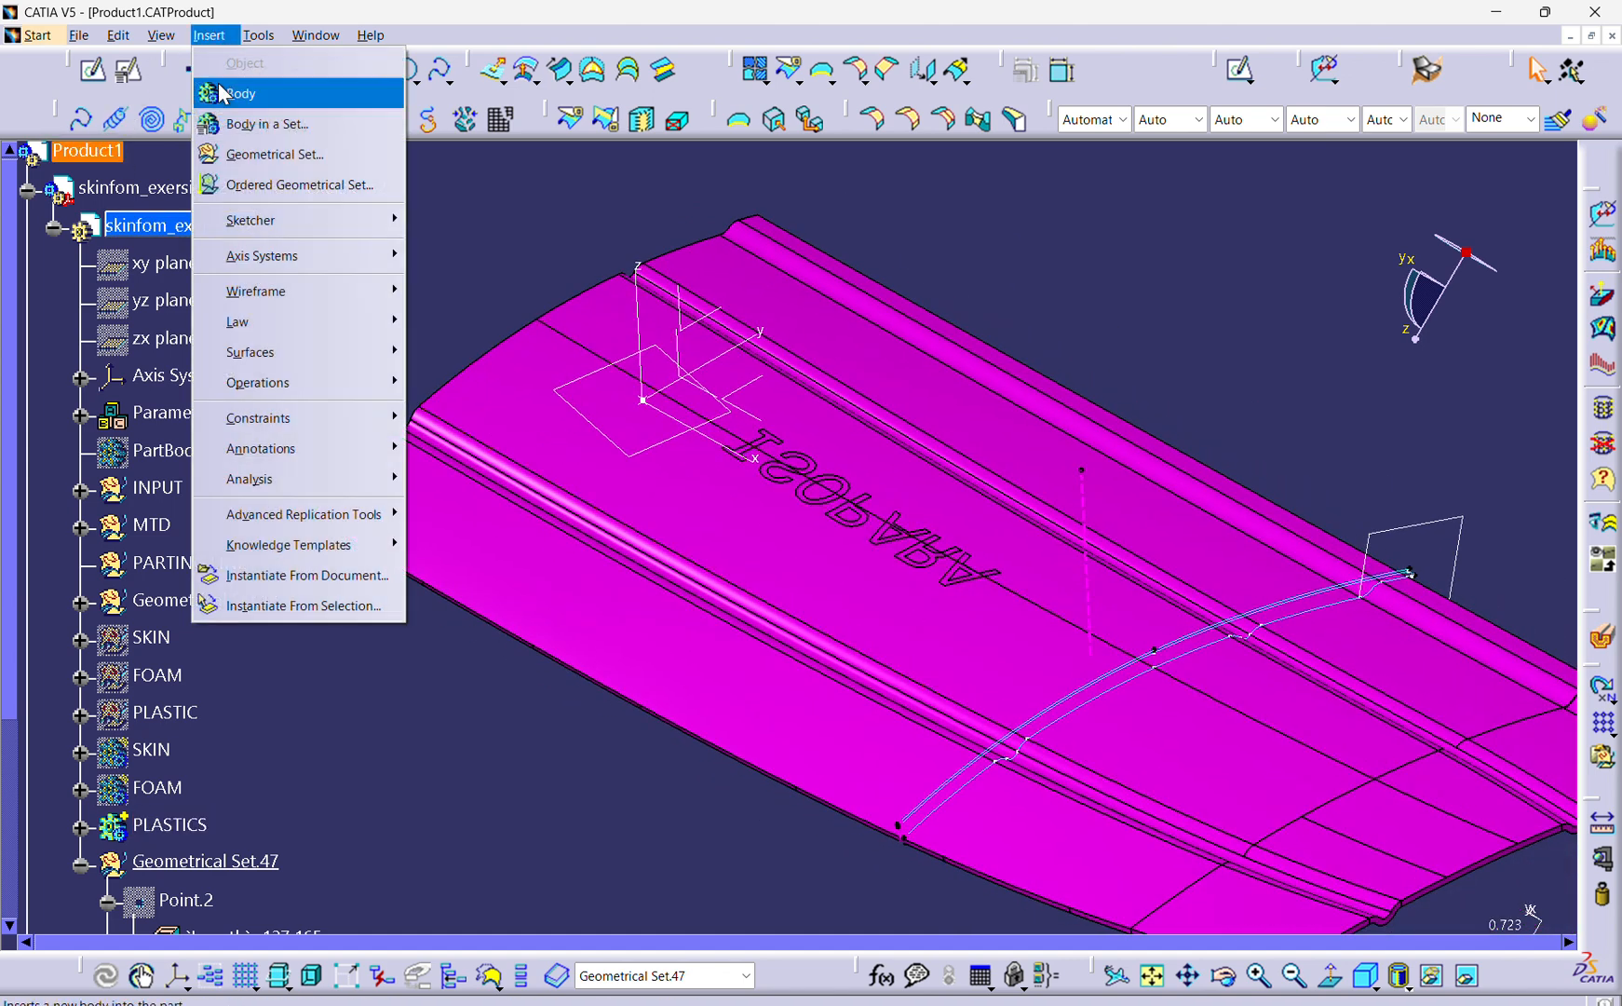
click(344, 607)
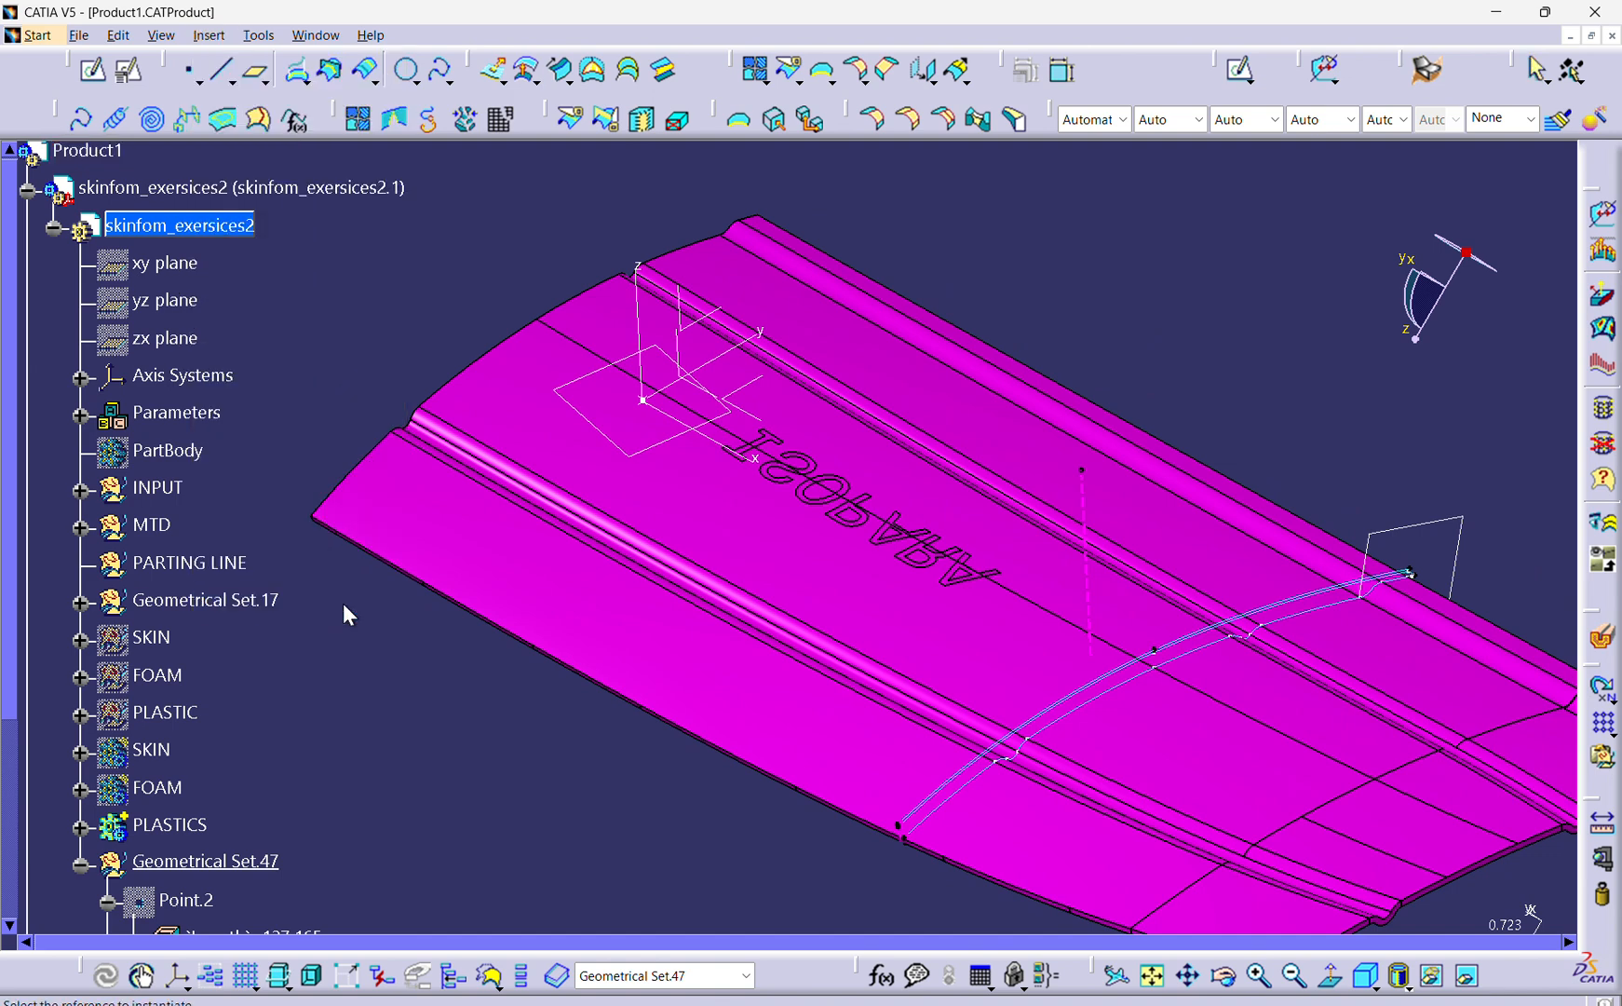
click(315, 35)
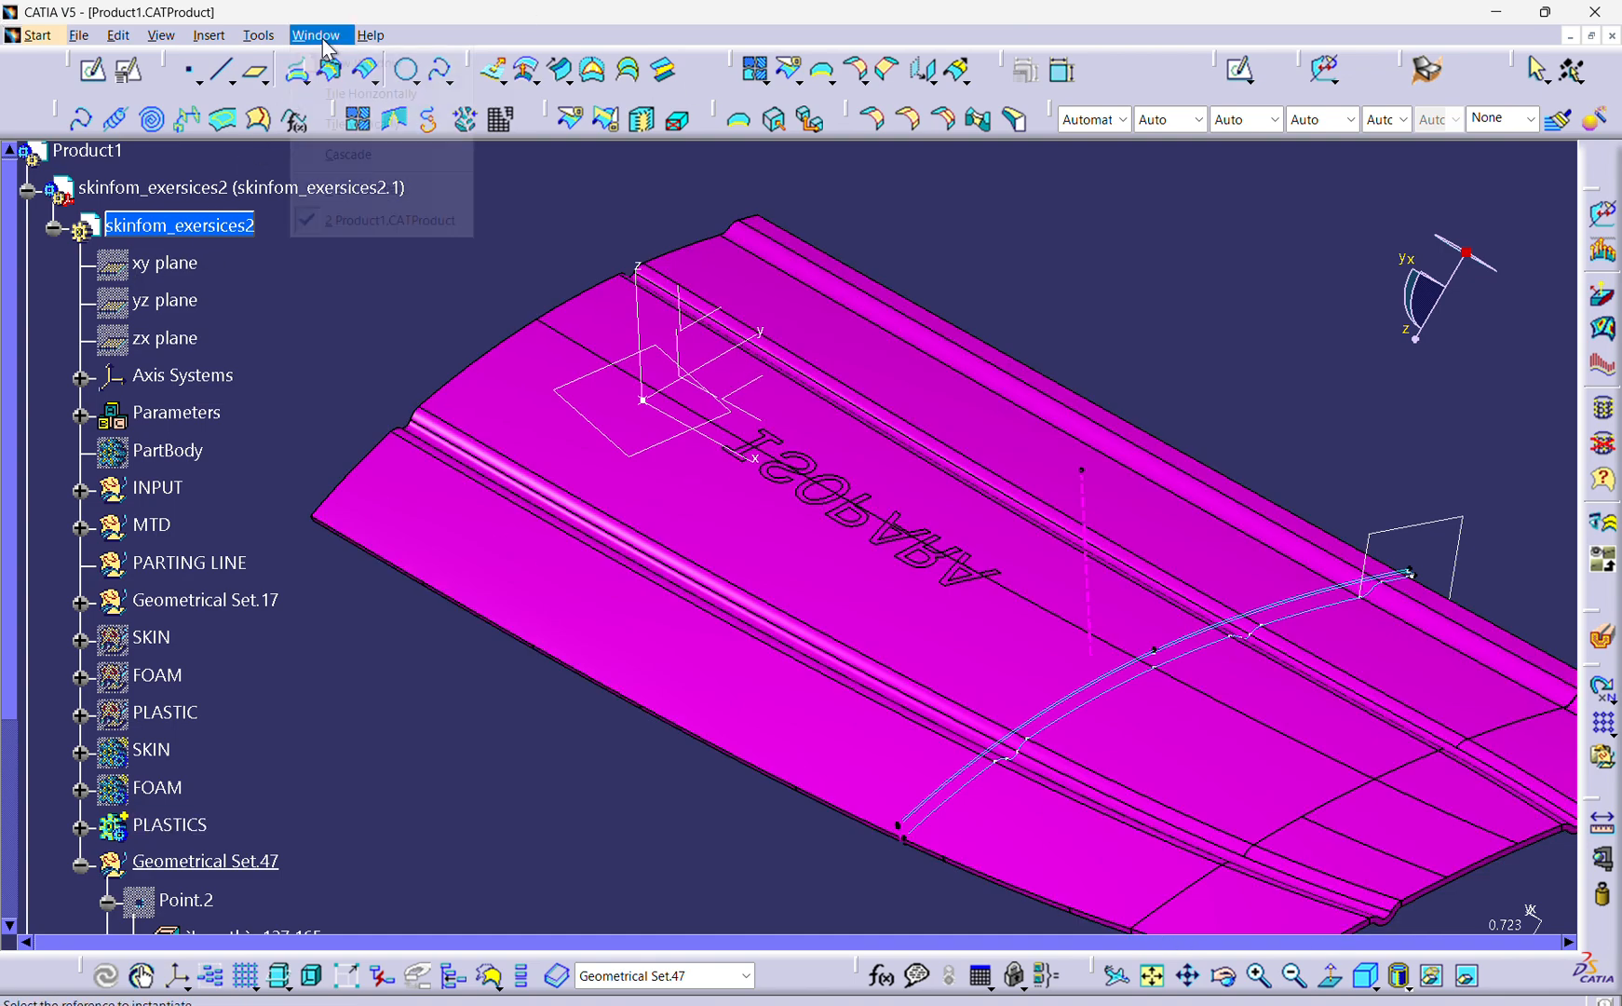
click(397, 190)
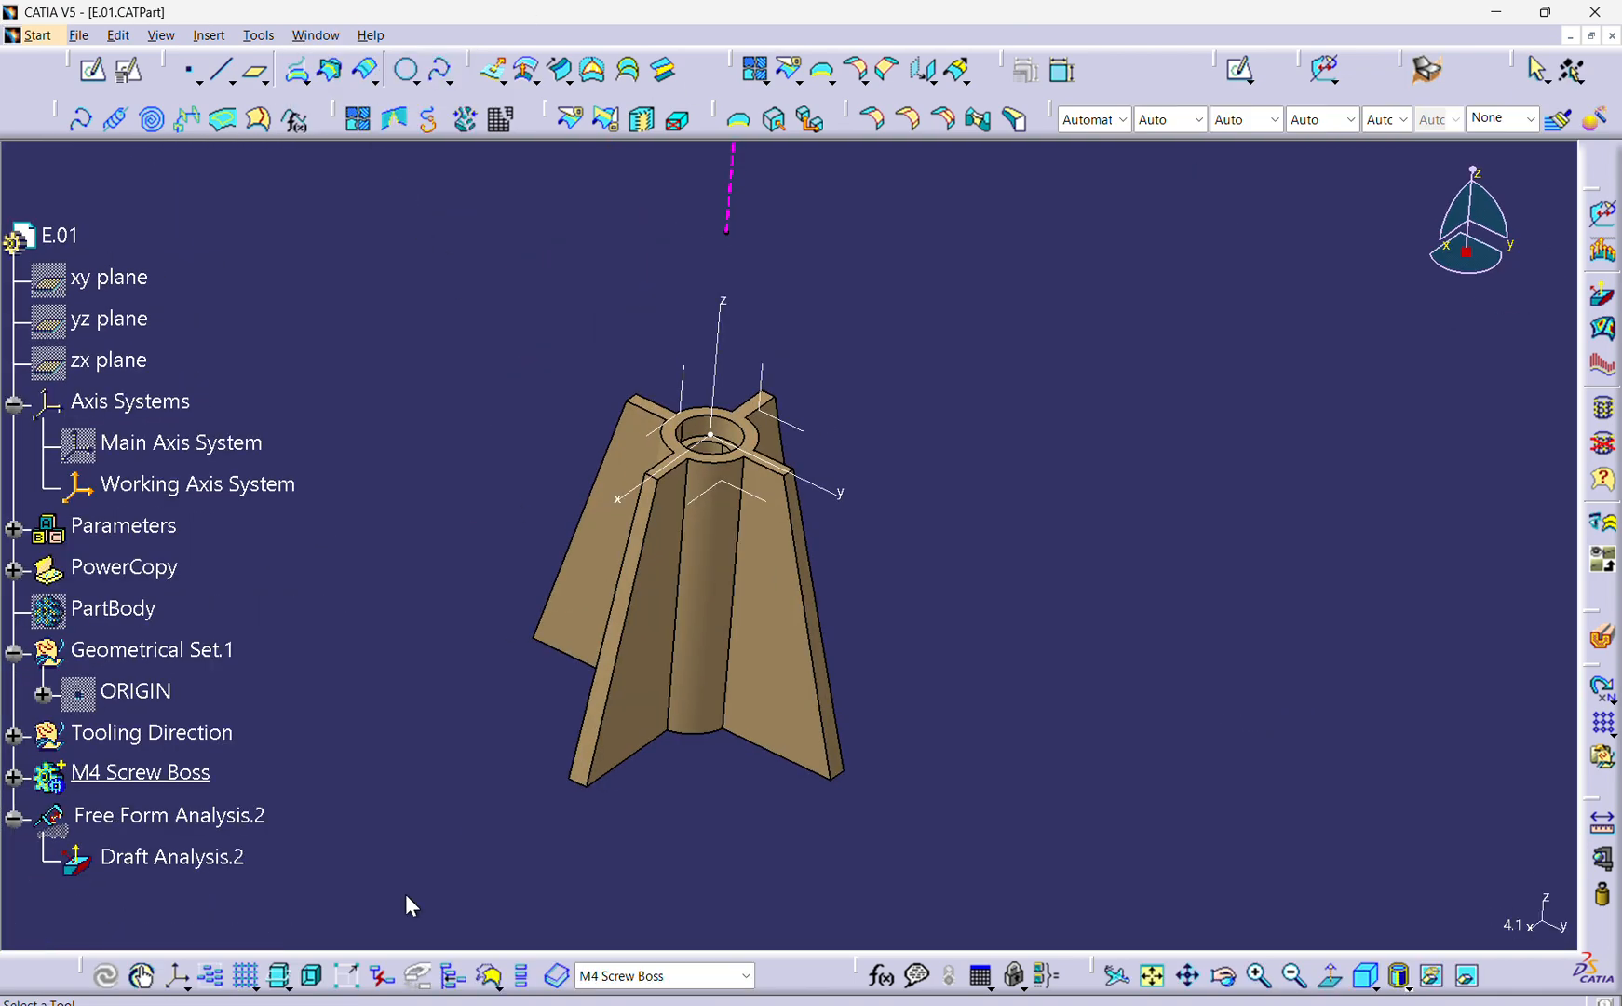
click(14, 569)
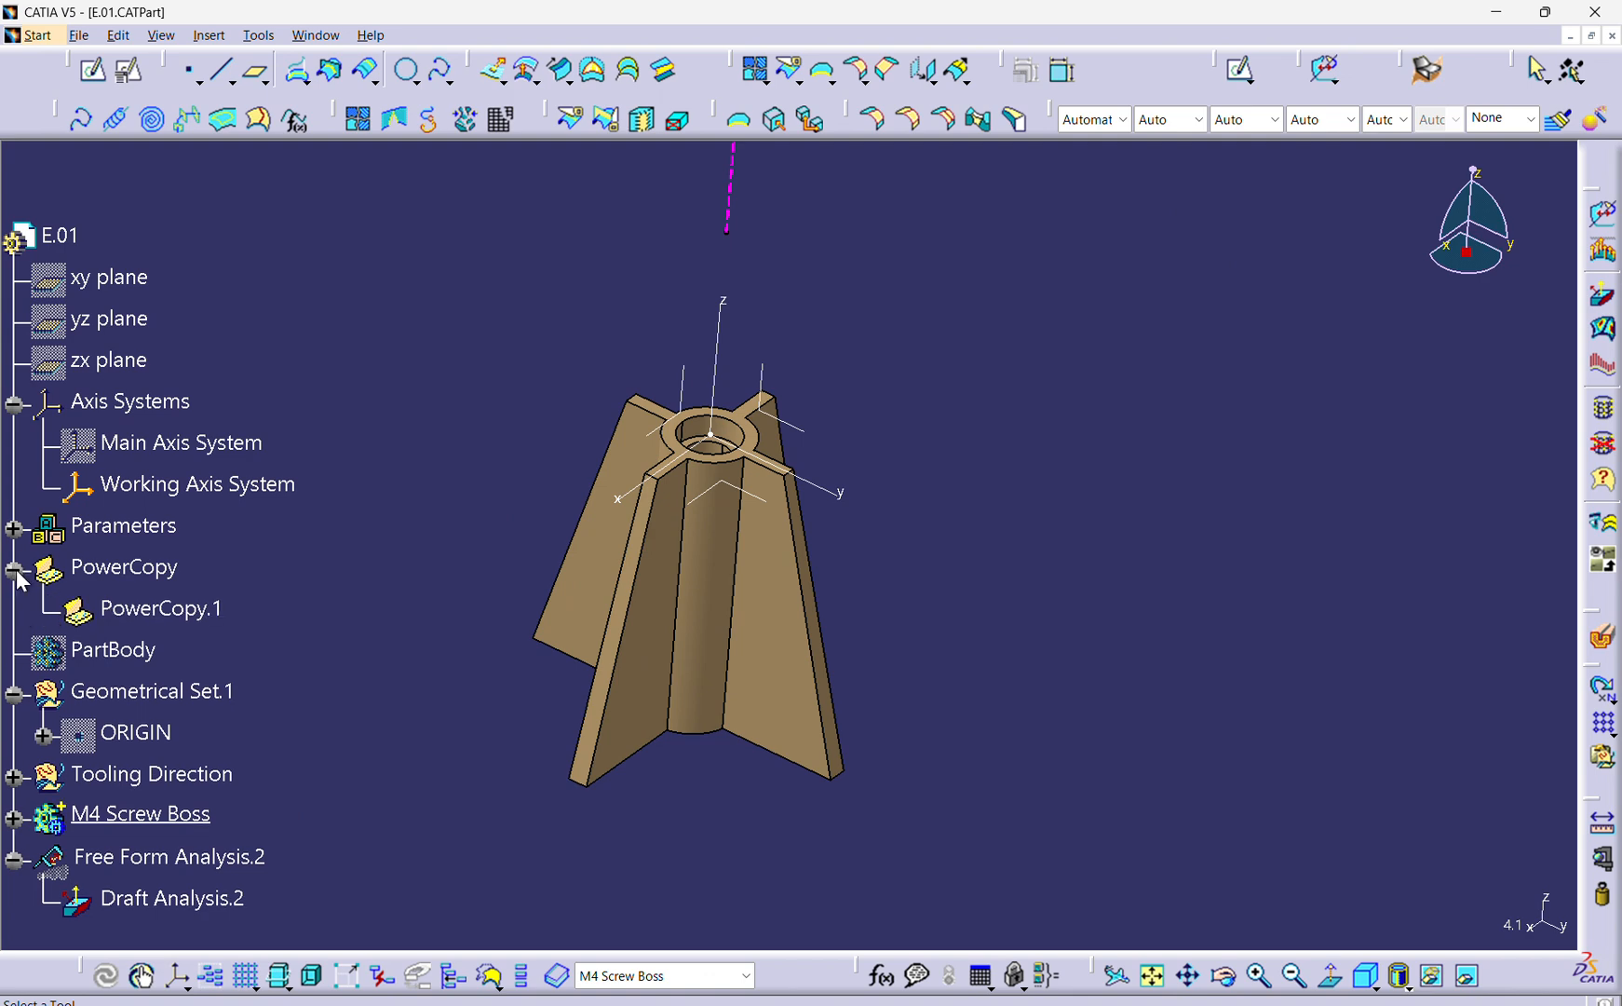
click(190, 622)
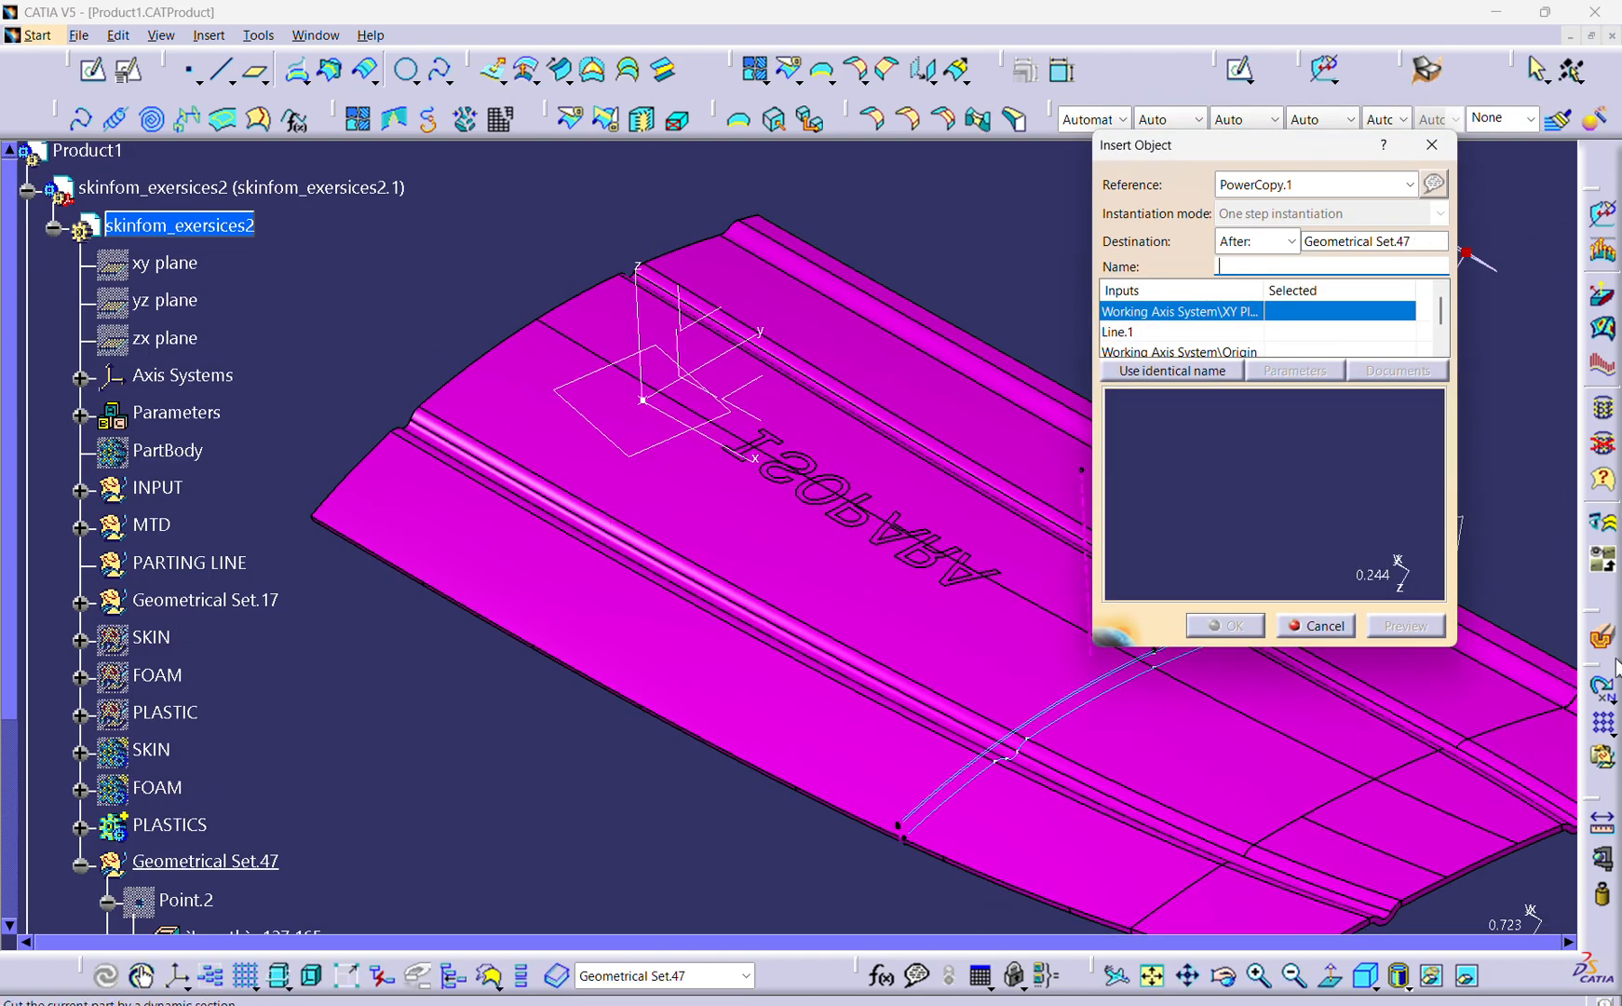
Assign the XY Plane of Axis System.1 on the panel to the Working Axis System XY Plane input.
scroll(807, 536, up, 1)
middle_drag(806, 533, 555, 513)
ctrl+middle_drag(799, 447, 800, 467)
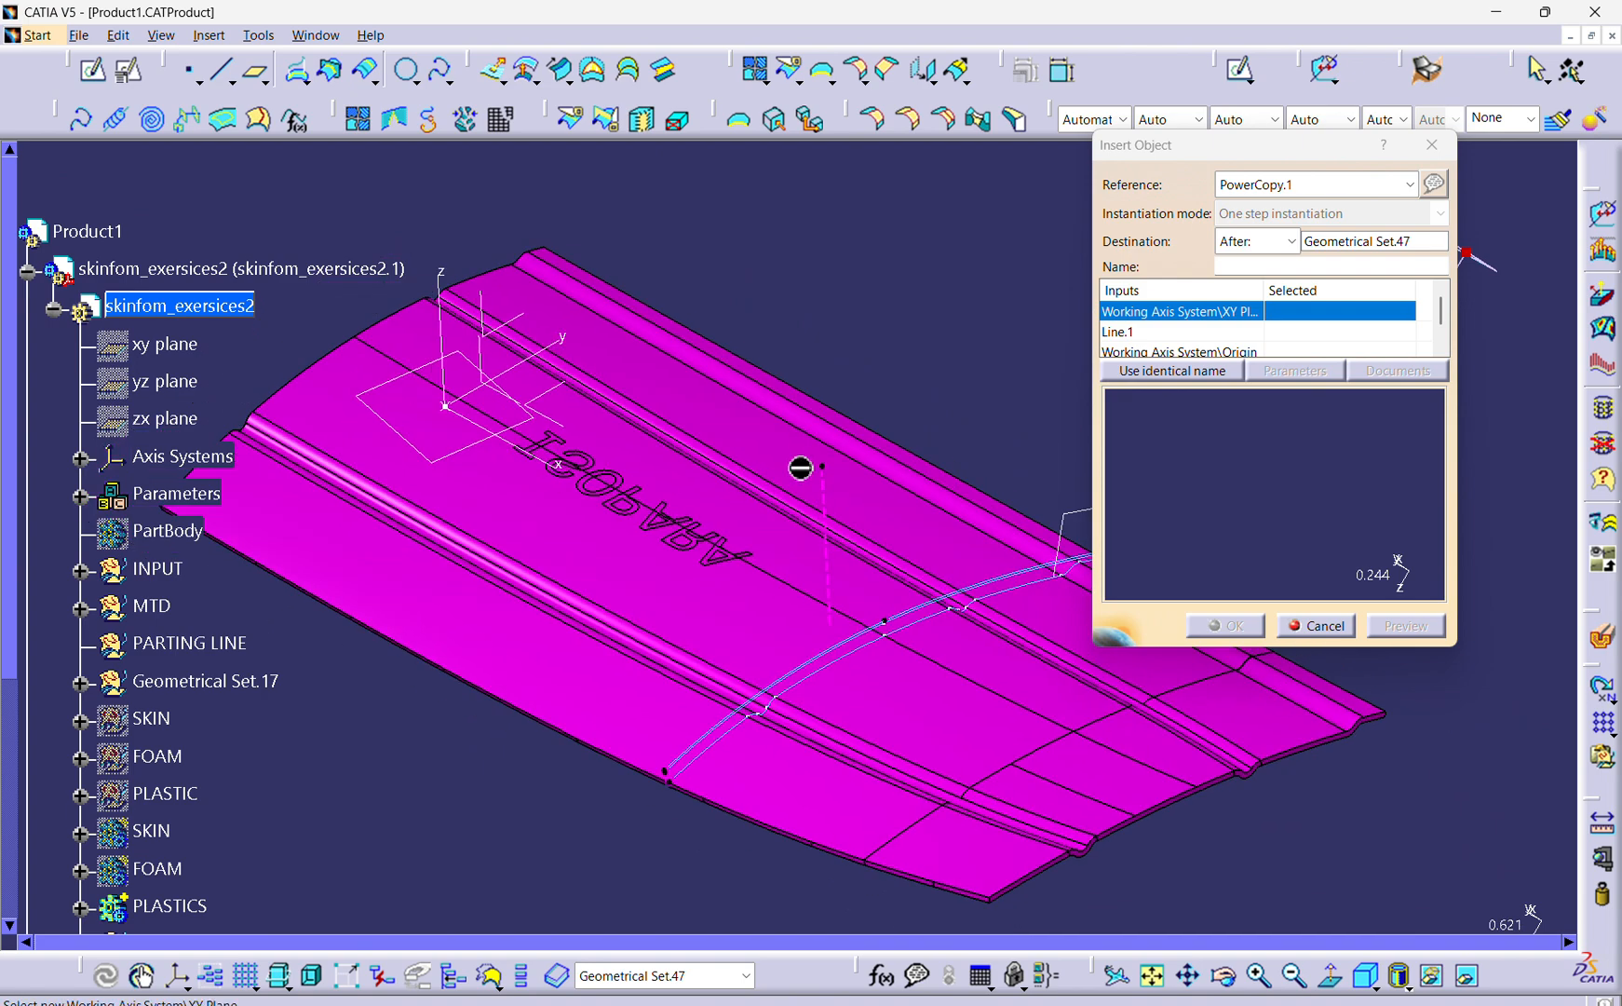
middle_drag(879, 526, 850, 517)
ctrl+middle_drag(922, 646, 872, 652)
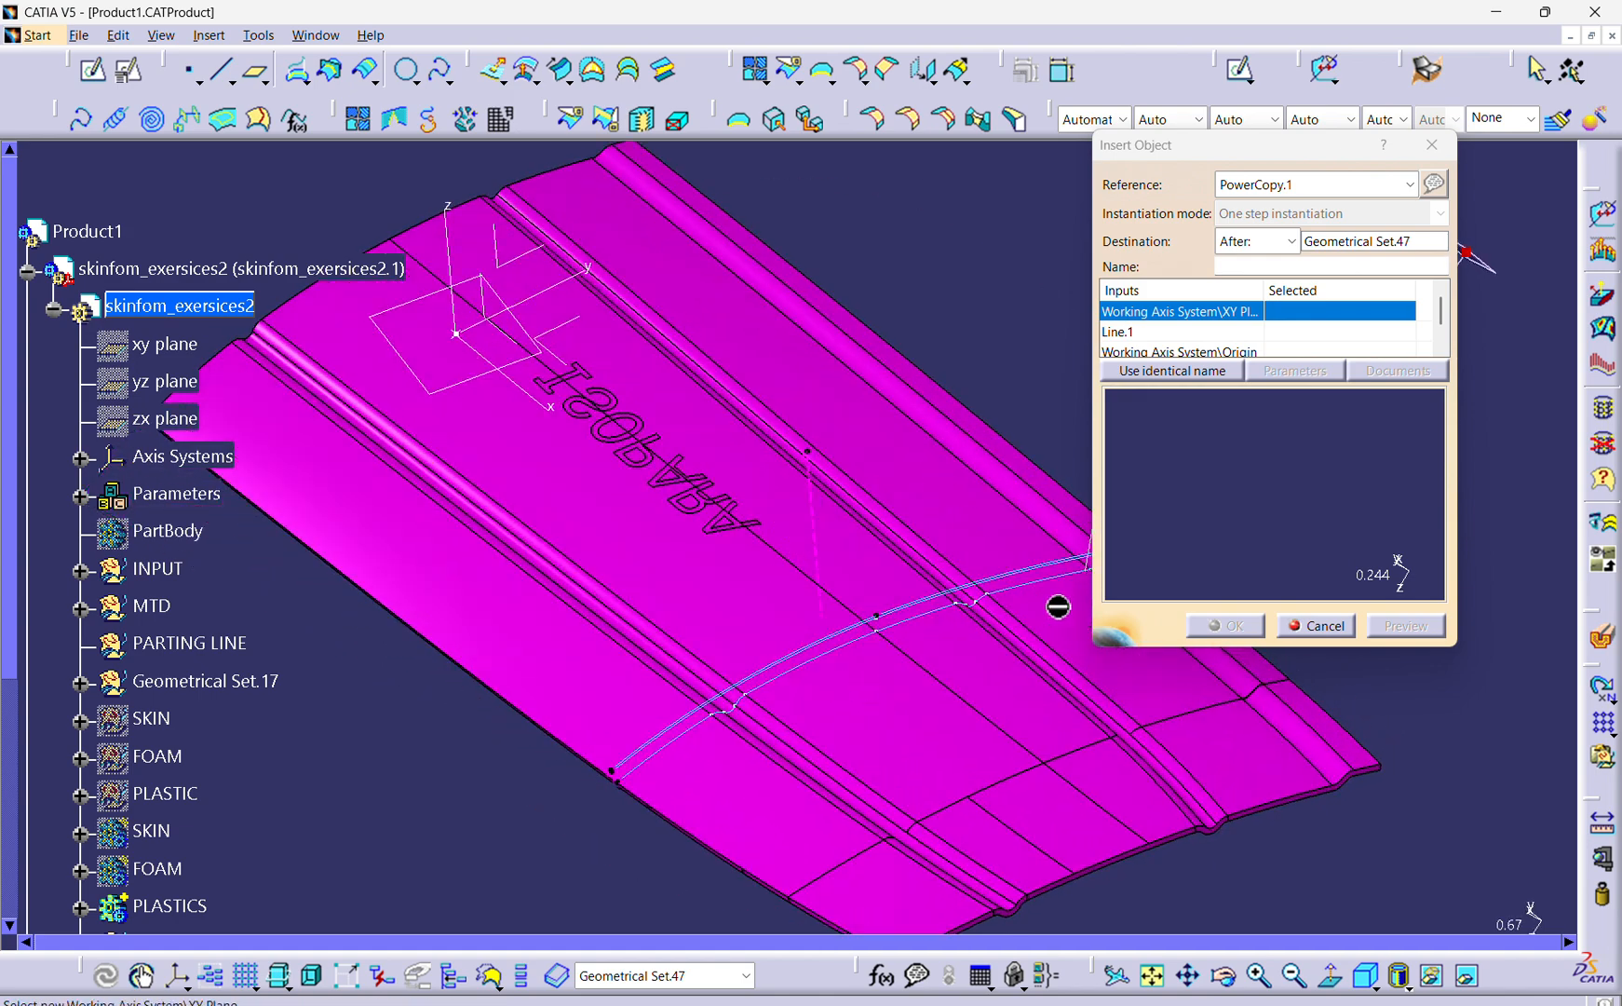
click(1152, 975)
ctrl+middle_drag(745, 625, 904, 672)
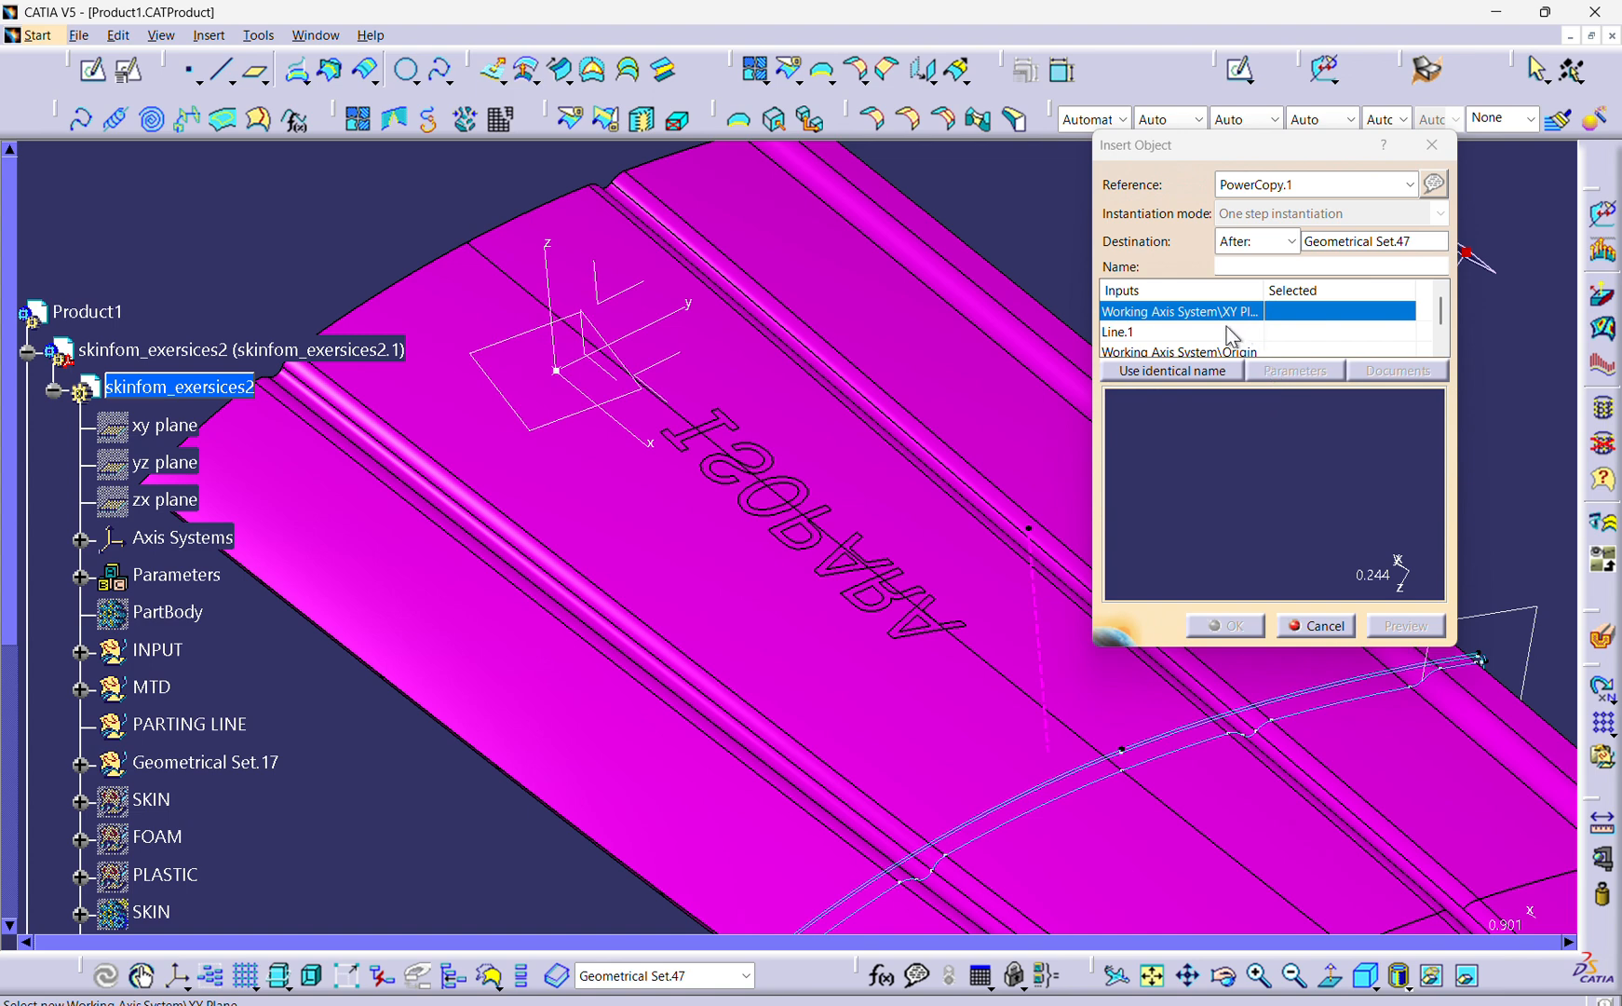
click(683, 377)
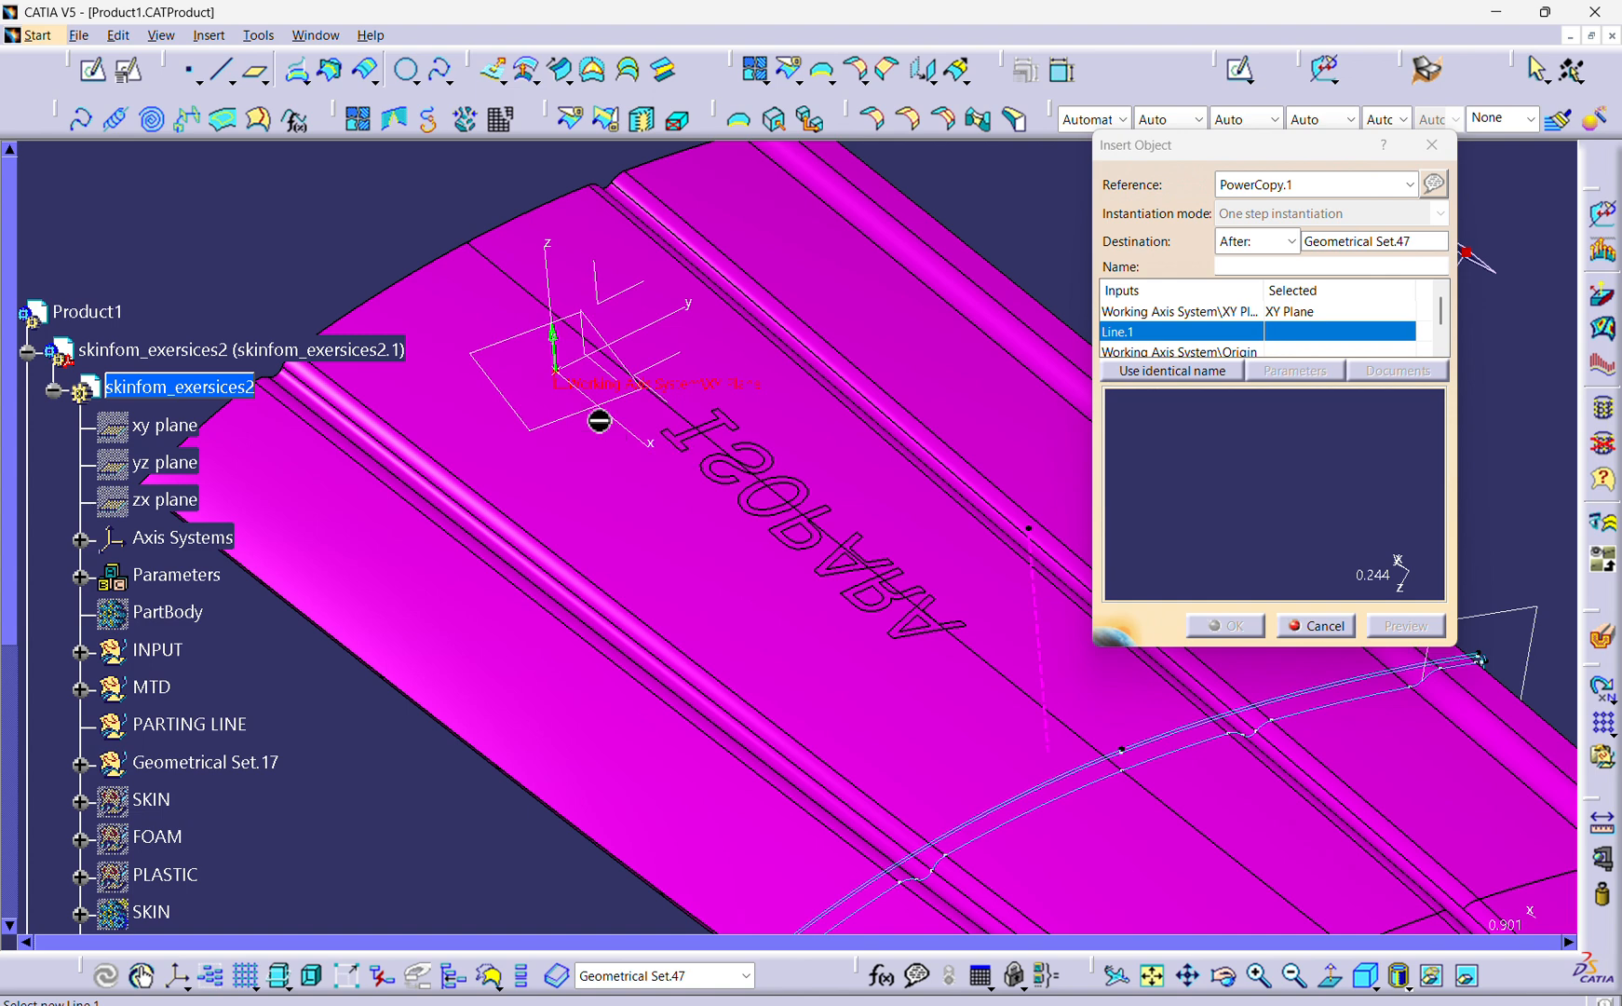
Try reversing the direction of the assigned XY Plane input and restore its original orientation.
click(557, 352)
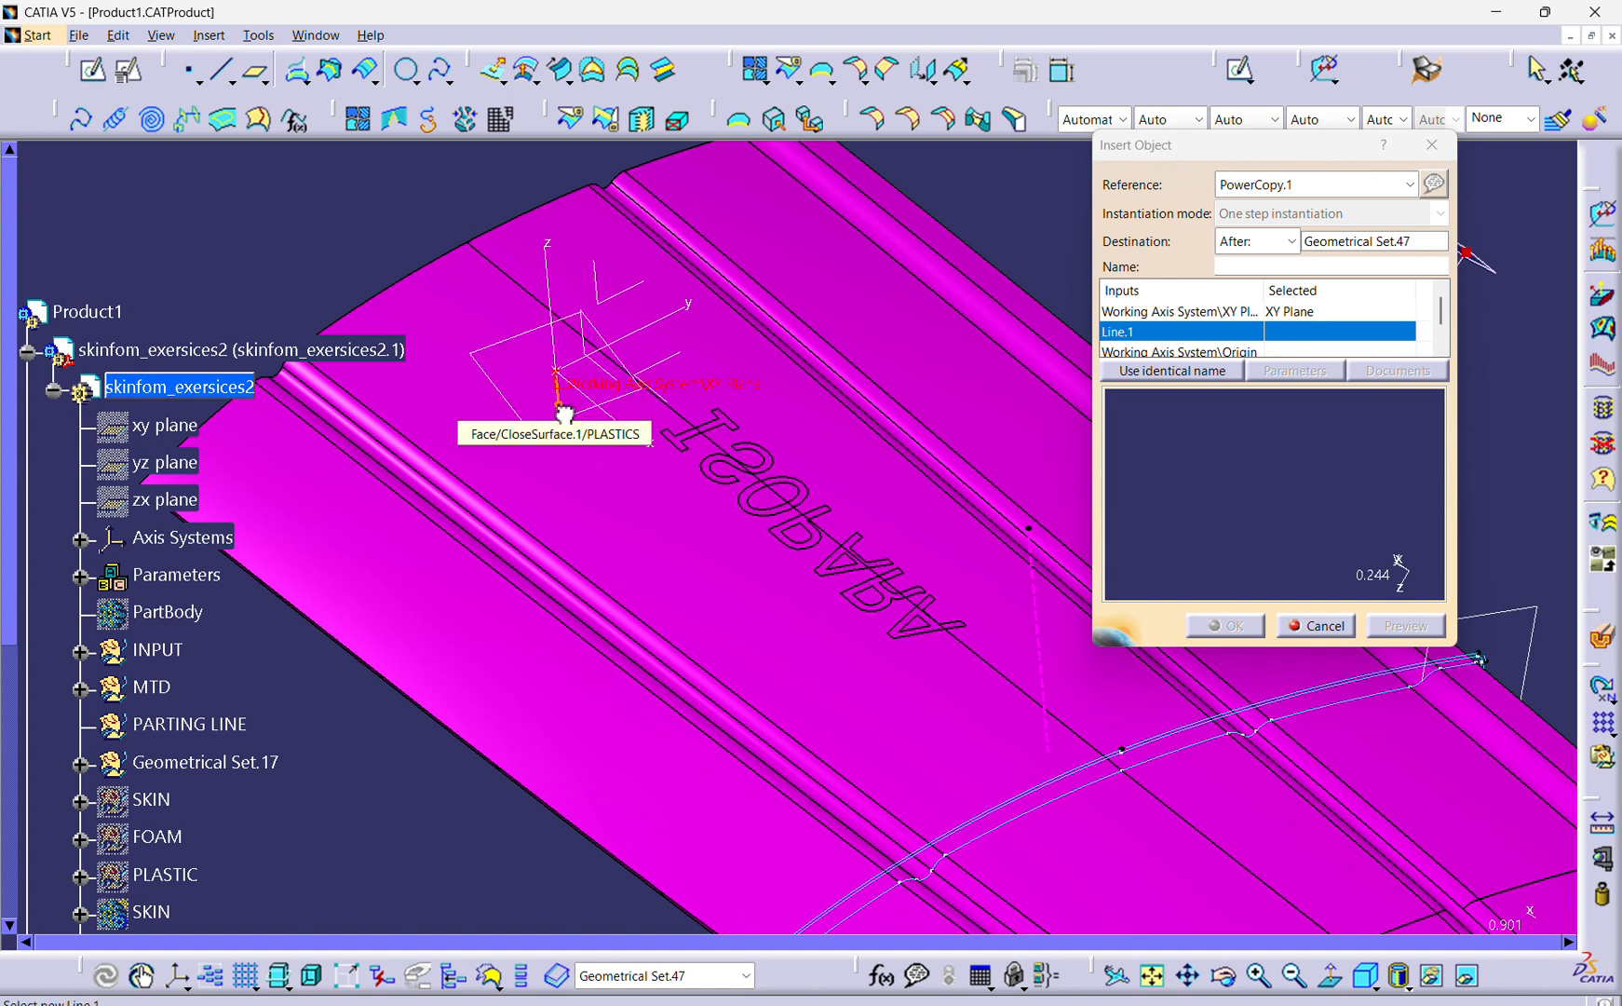
click(563, 411)
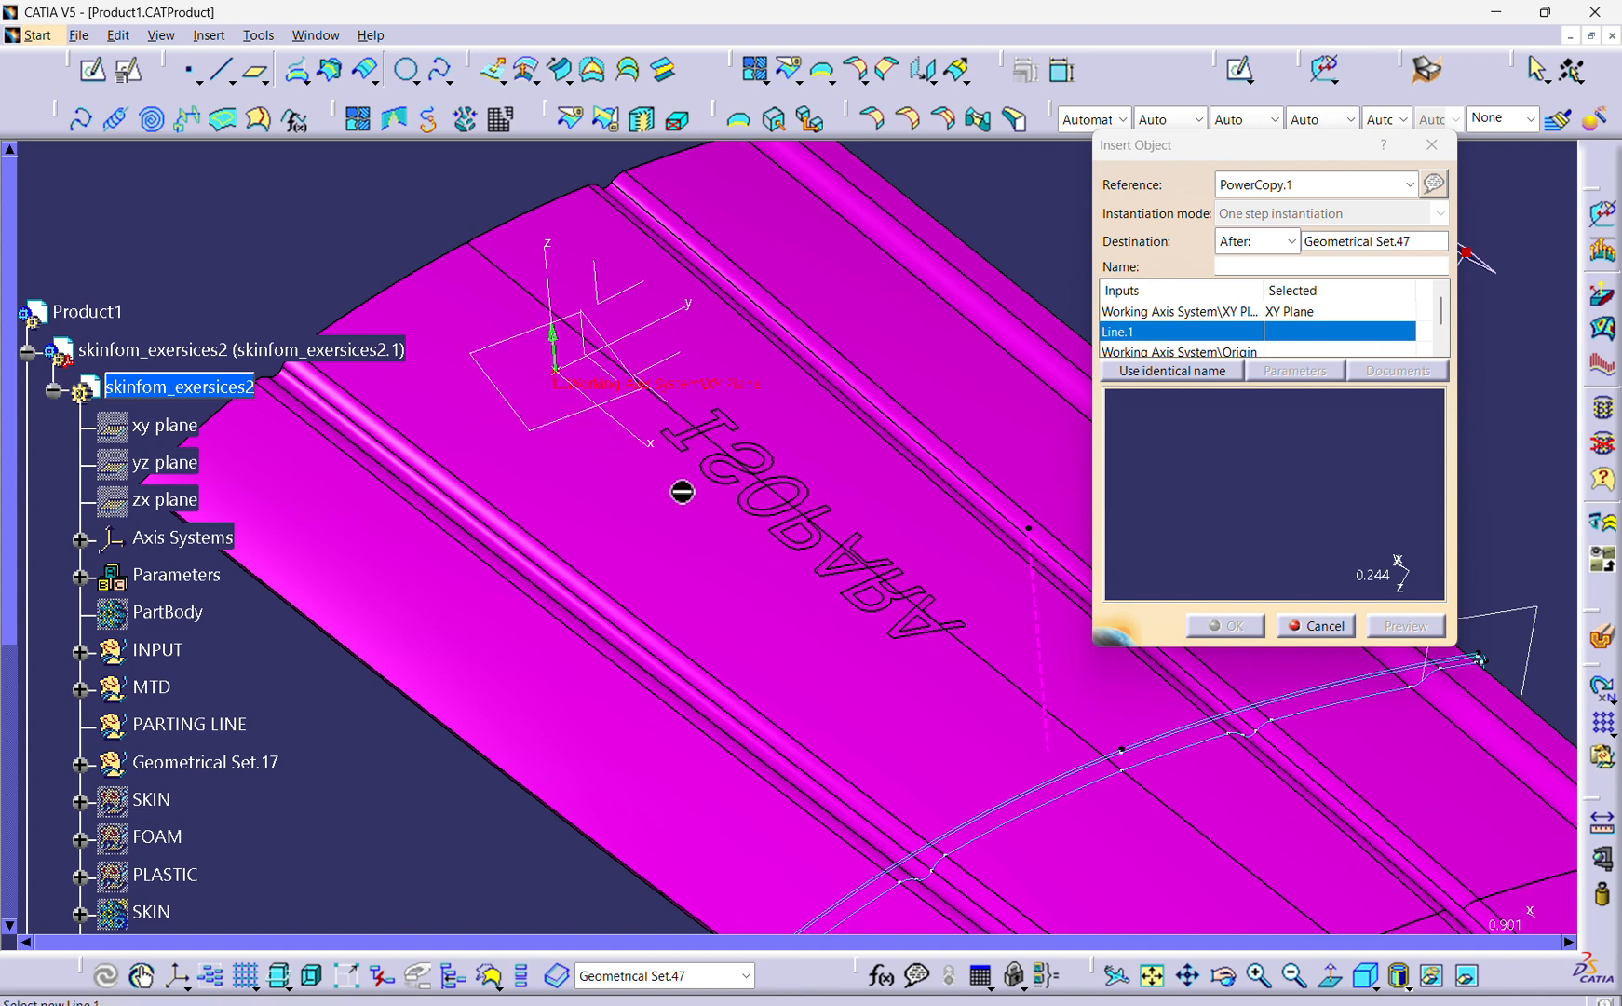
ctrl+middle_drag(699, 473, 767, 561)
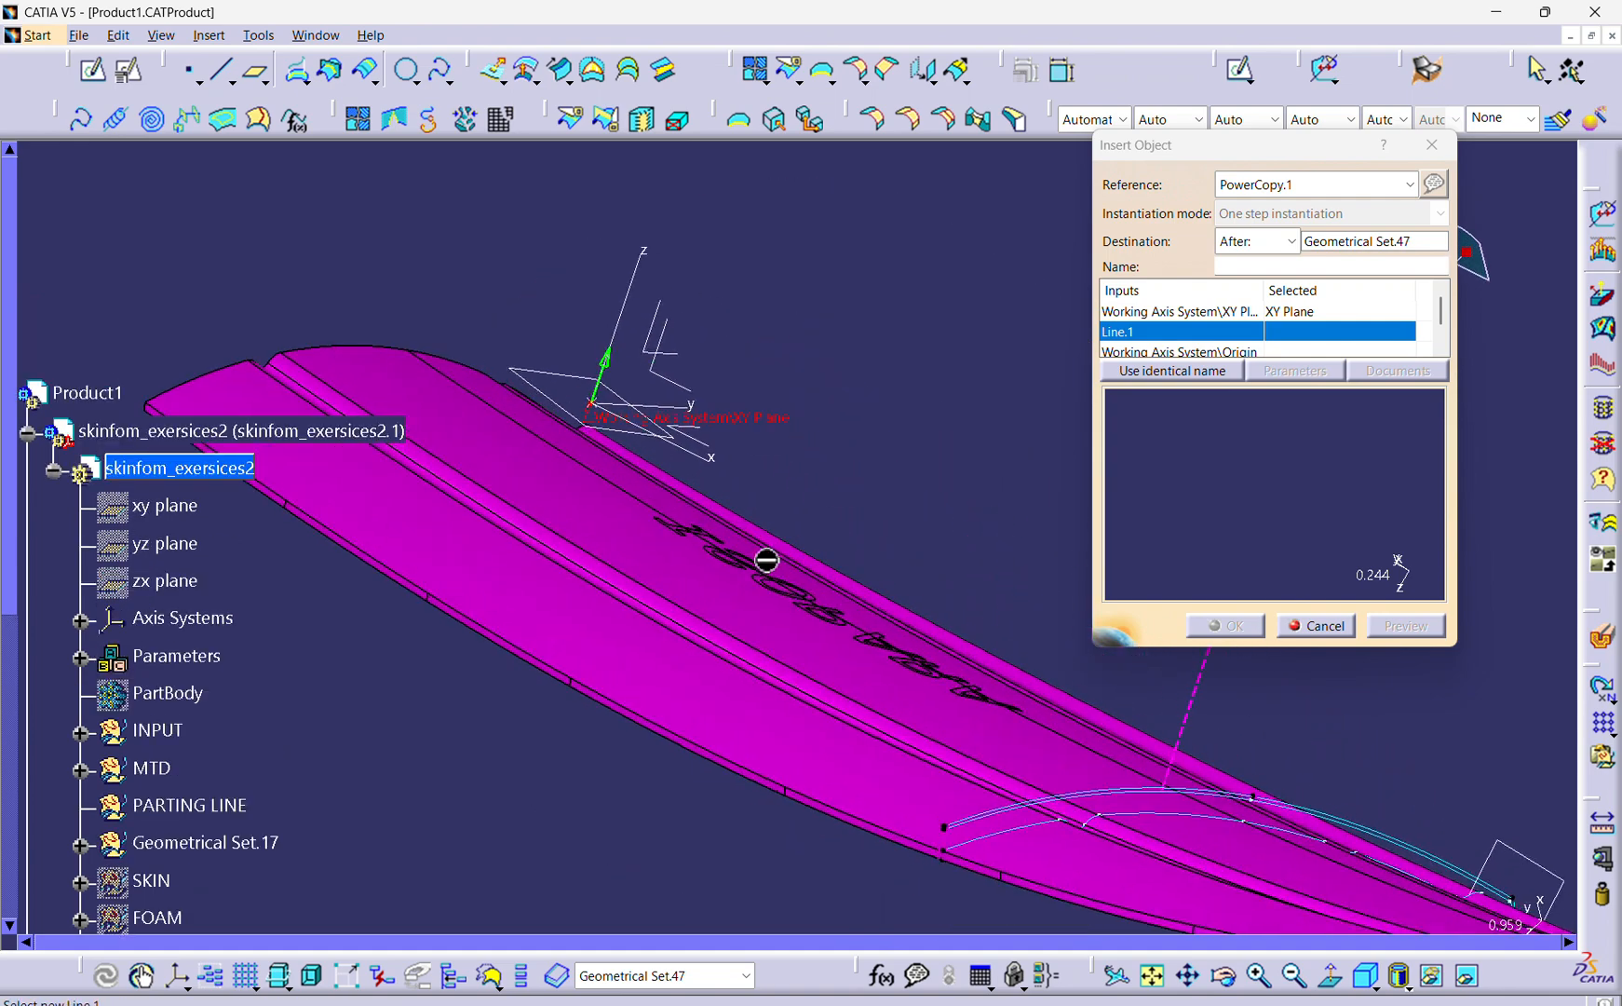
Assign the Z Axis of the panel's axis system to the Line.1 input and check its direction.
click(617, 364)
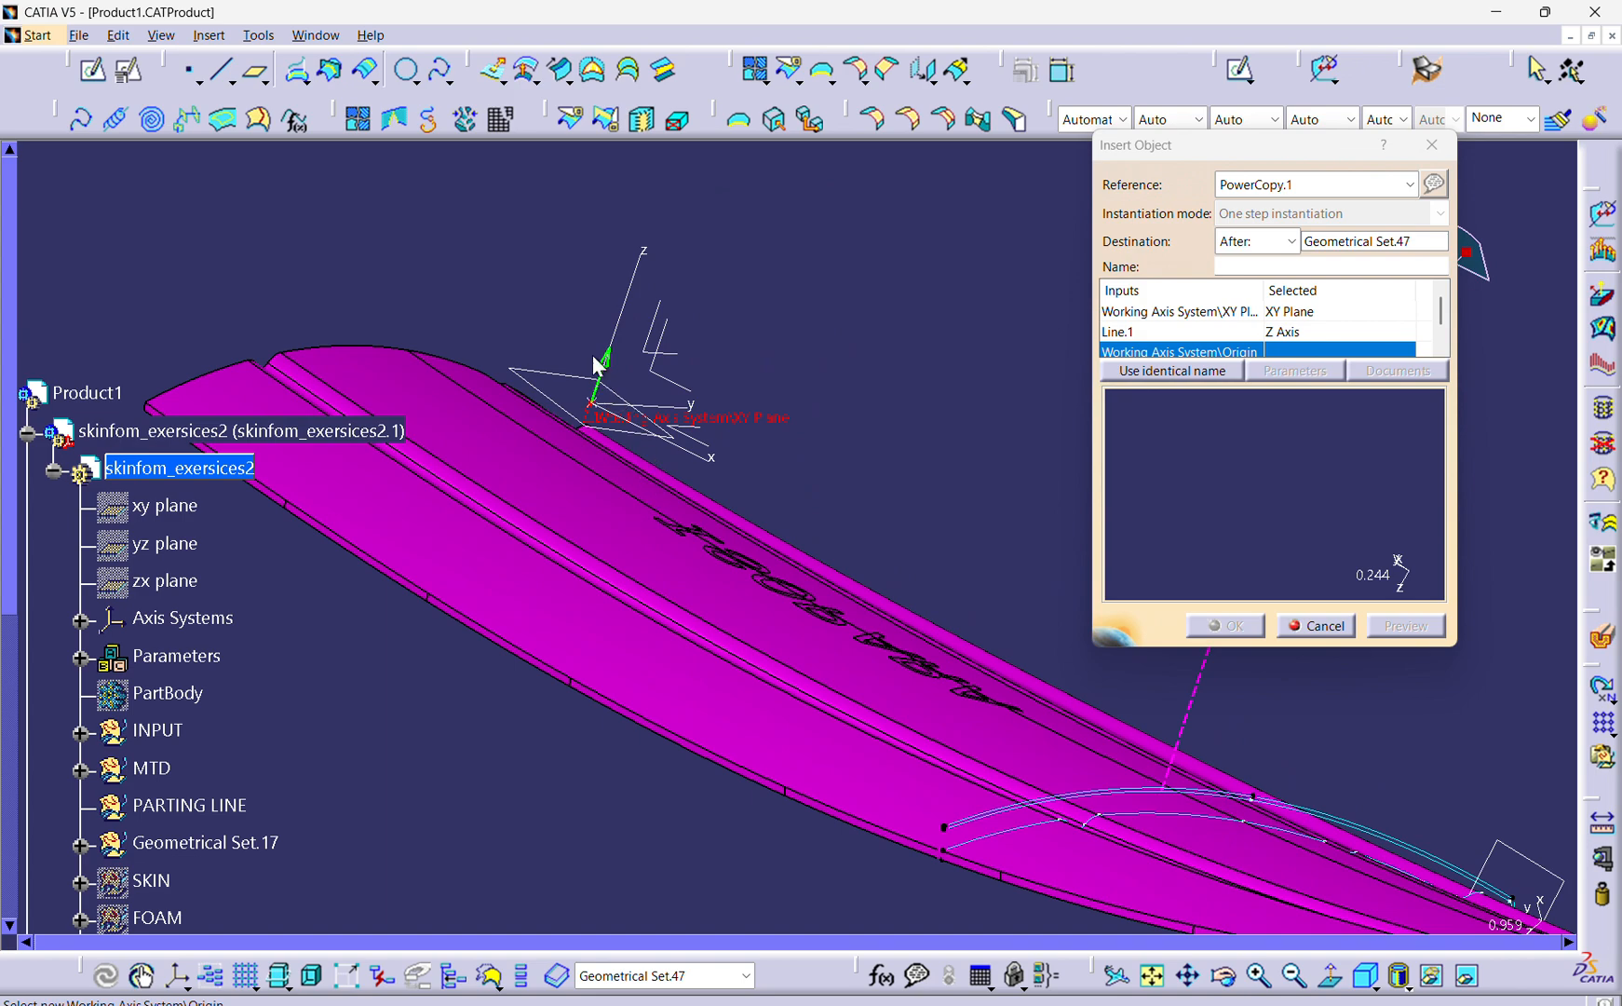
ctrl+middle_drag(648, 653, 568, 550)
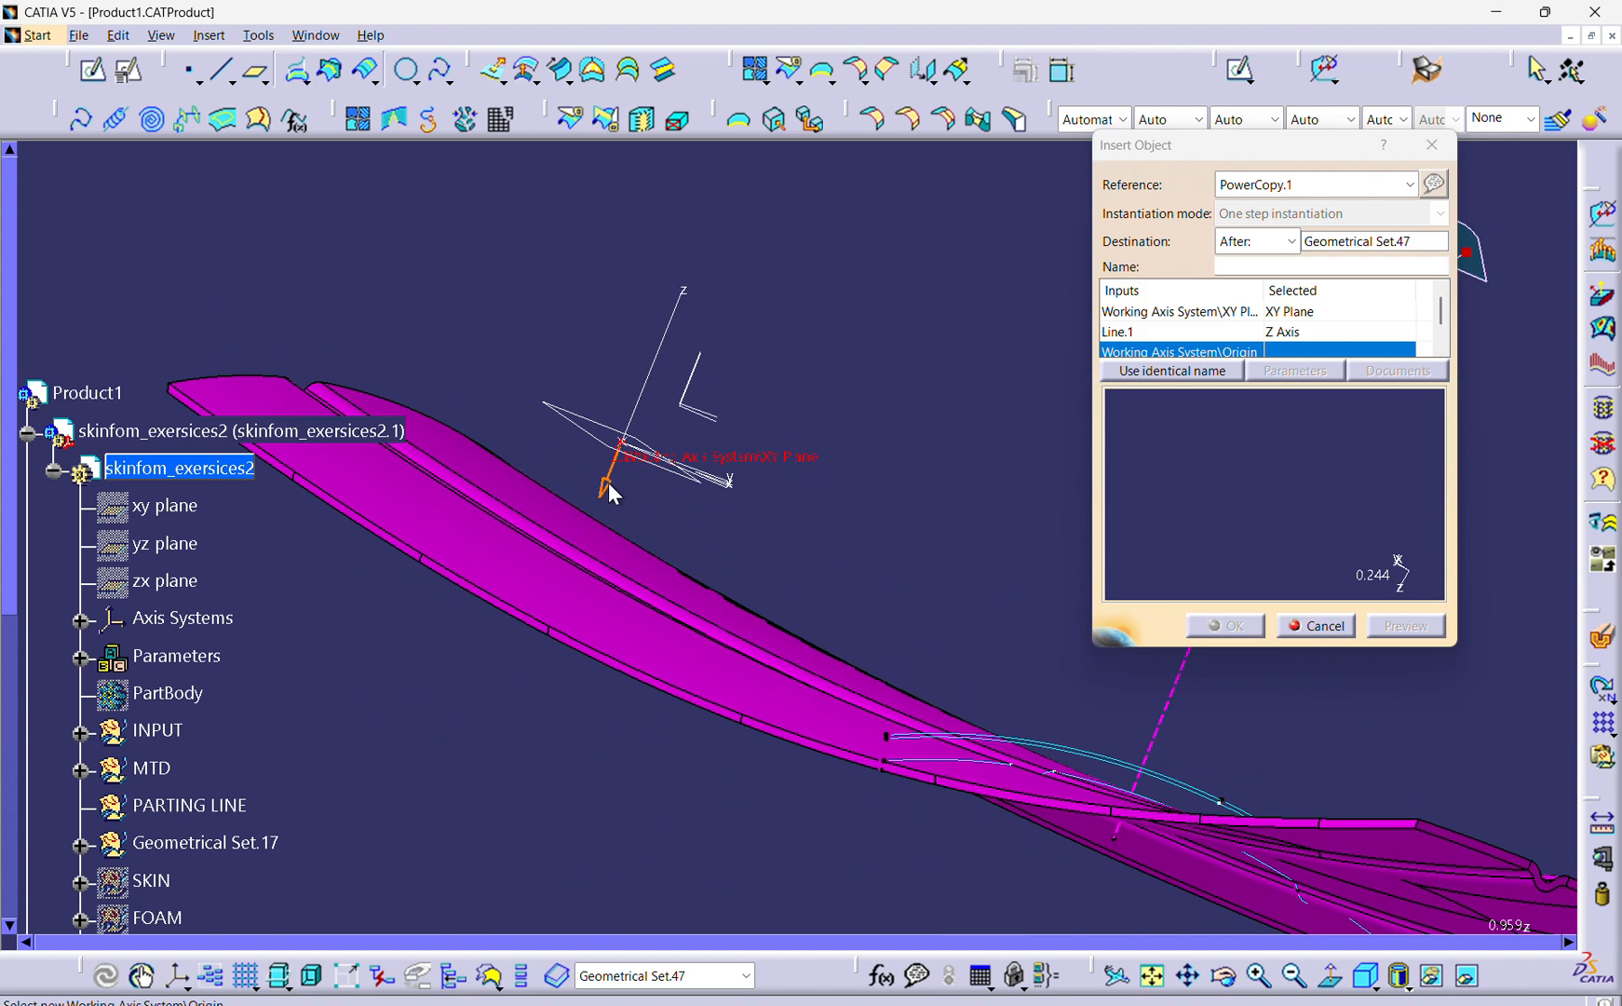
ctrl+middle_drag(610, 491, 944, 524)
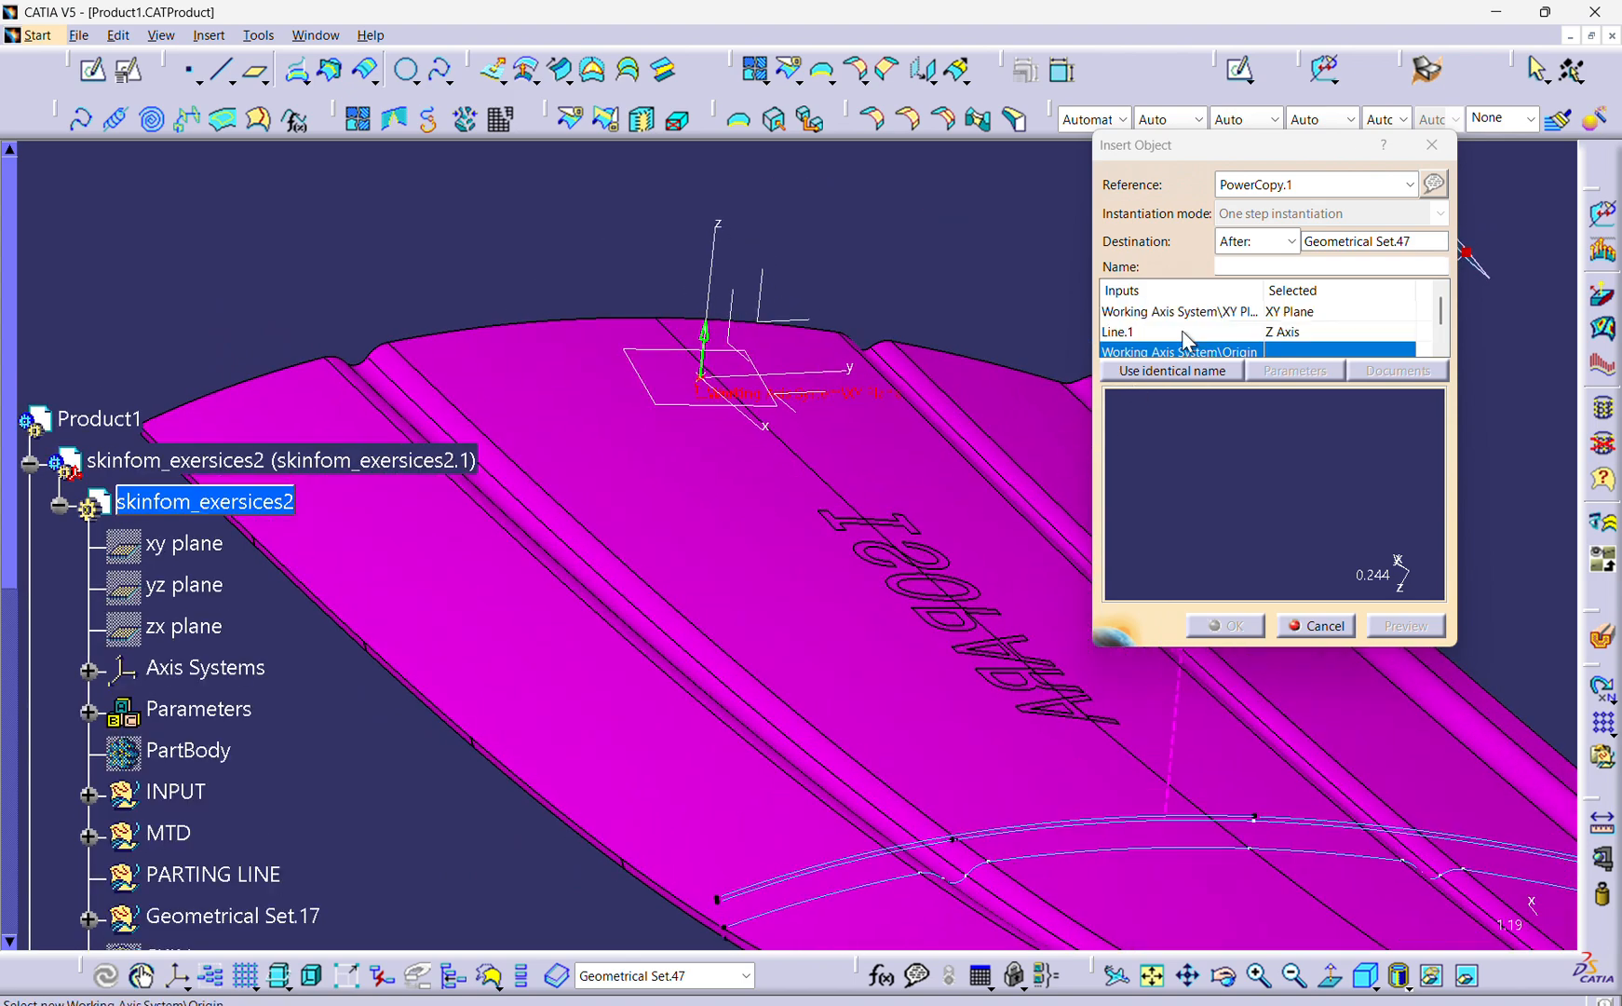
click(1283, 333)
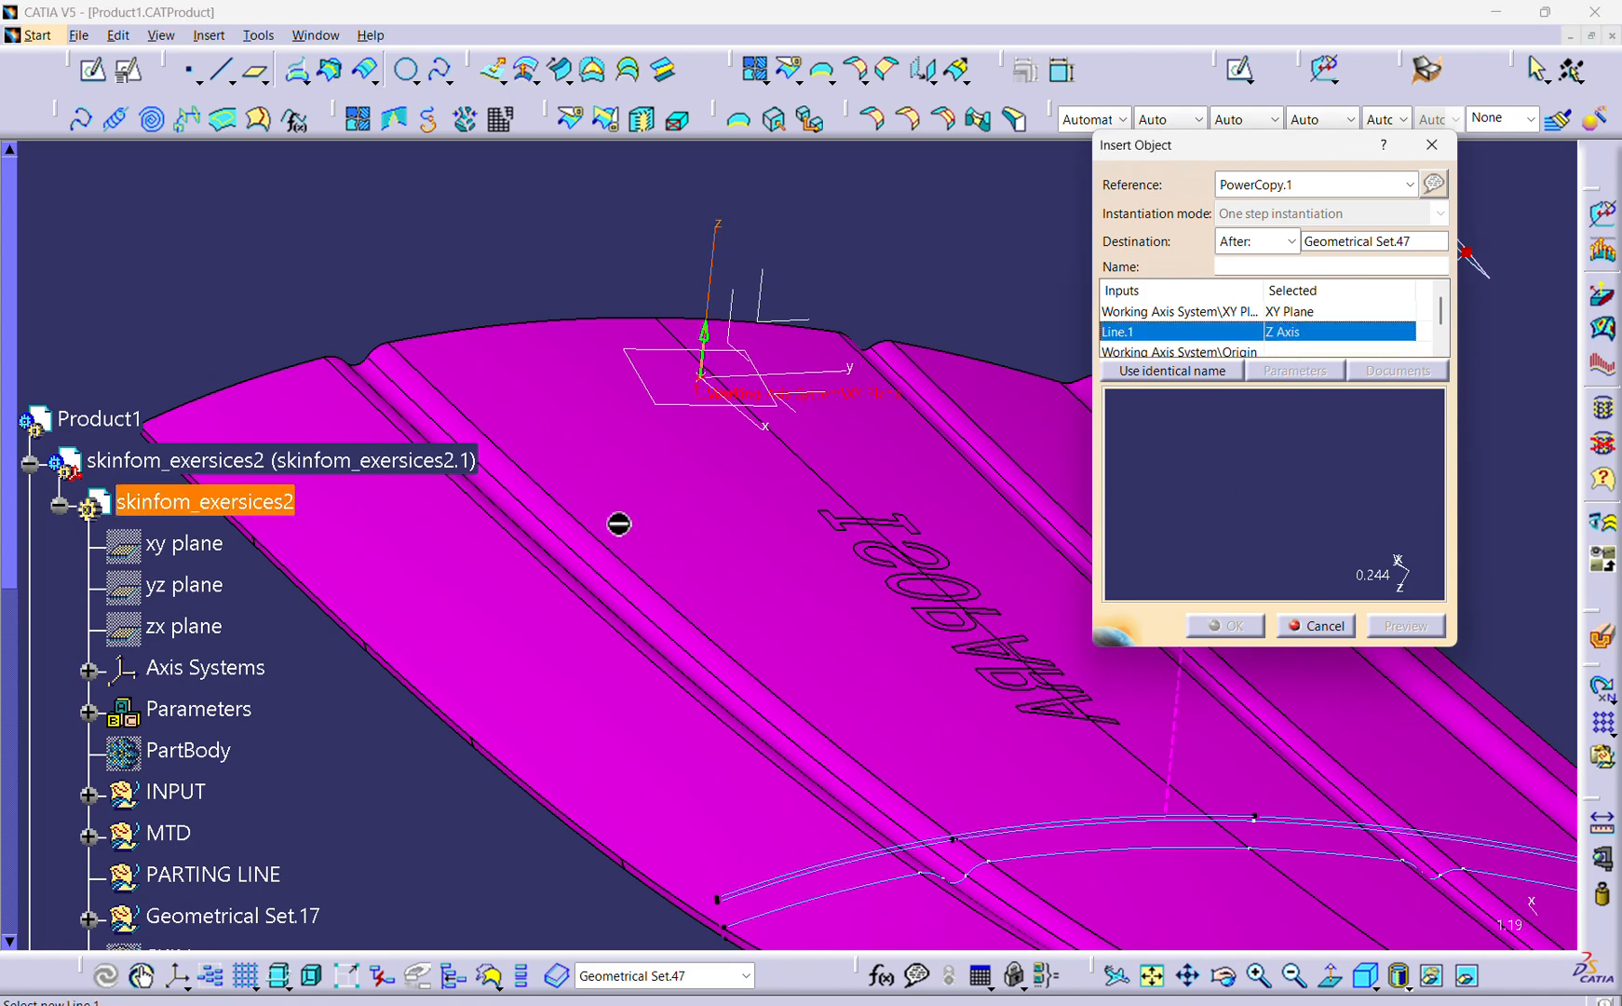
ctrl+middle_drag(731, 454, 833, 562)
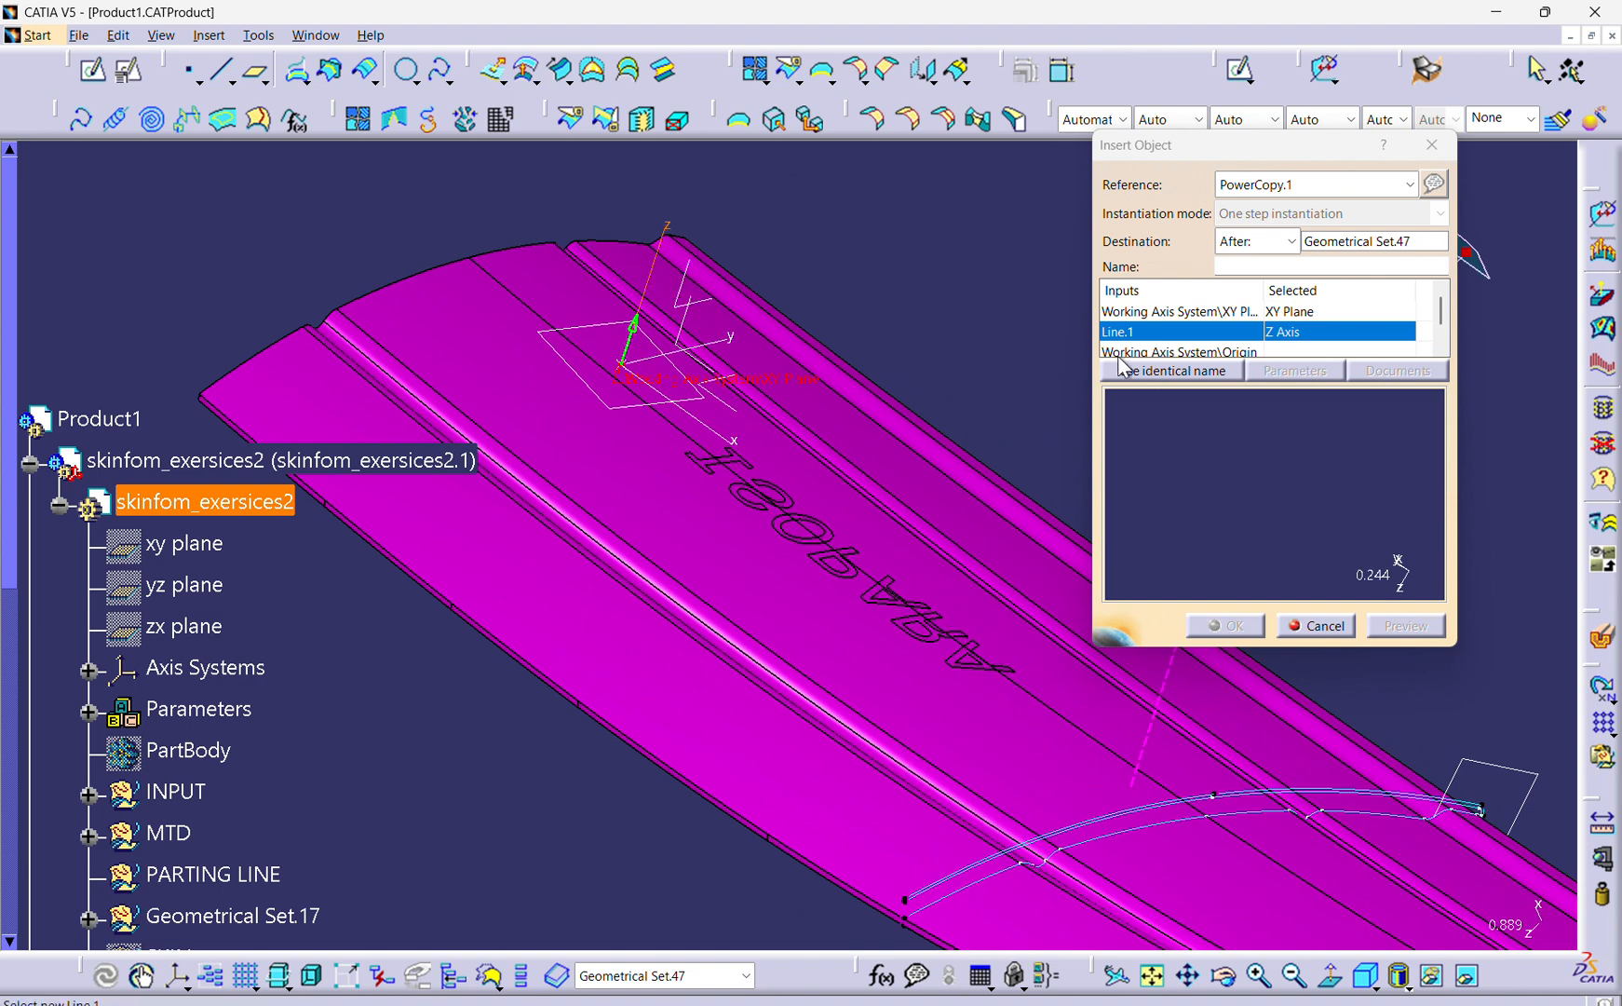
Assign Point.3 of Geometrical Set.47 to the Working Axis System Origin input.
scroll(1213, 341, down, 1)
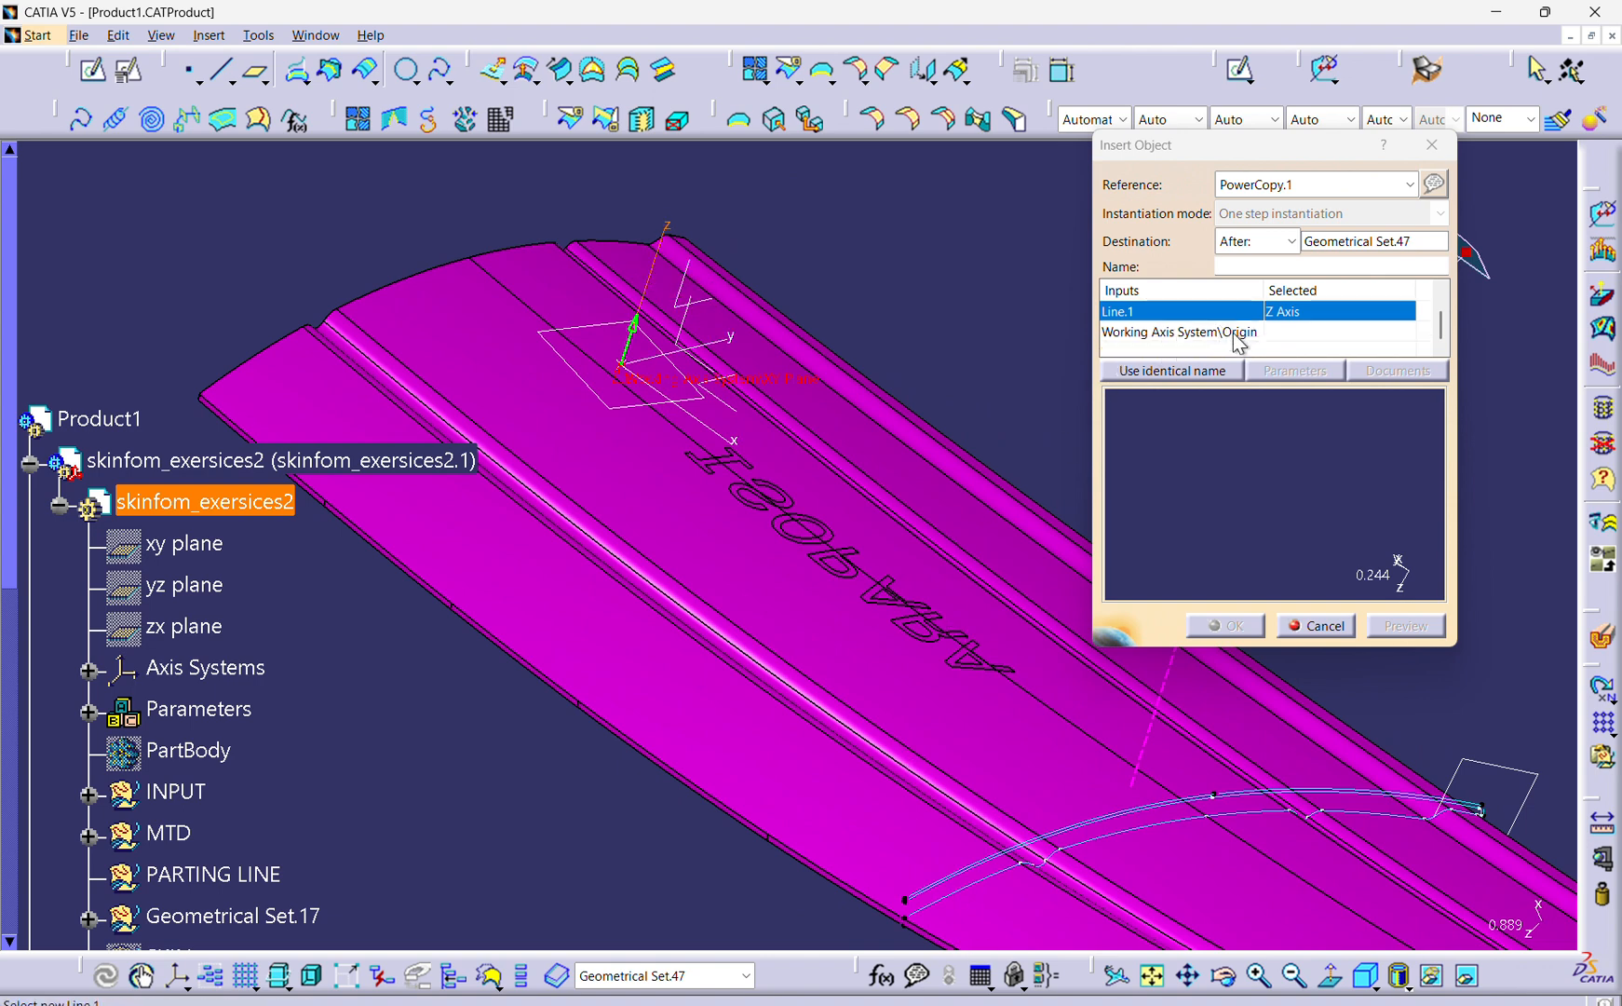
click(1238, 333)
middle_drag(550, 557, 697, 447)
middle_drag(697, 447, 895, 710)
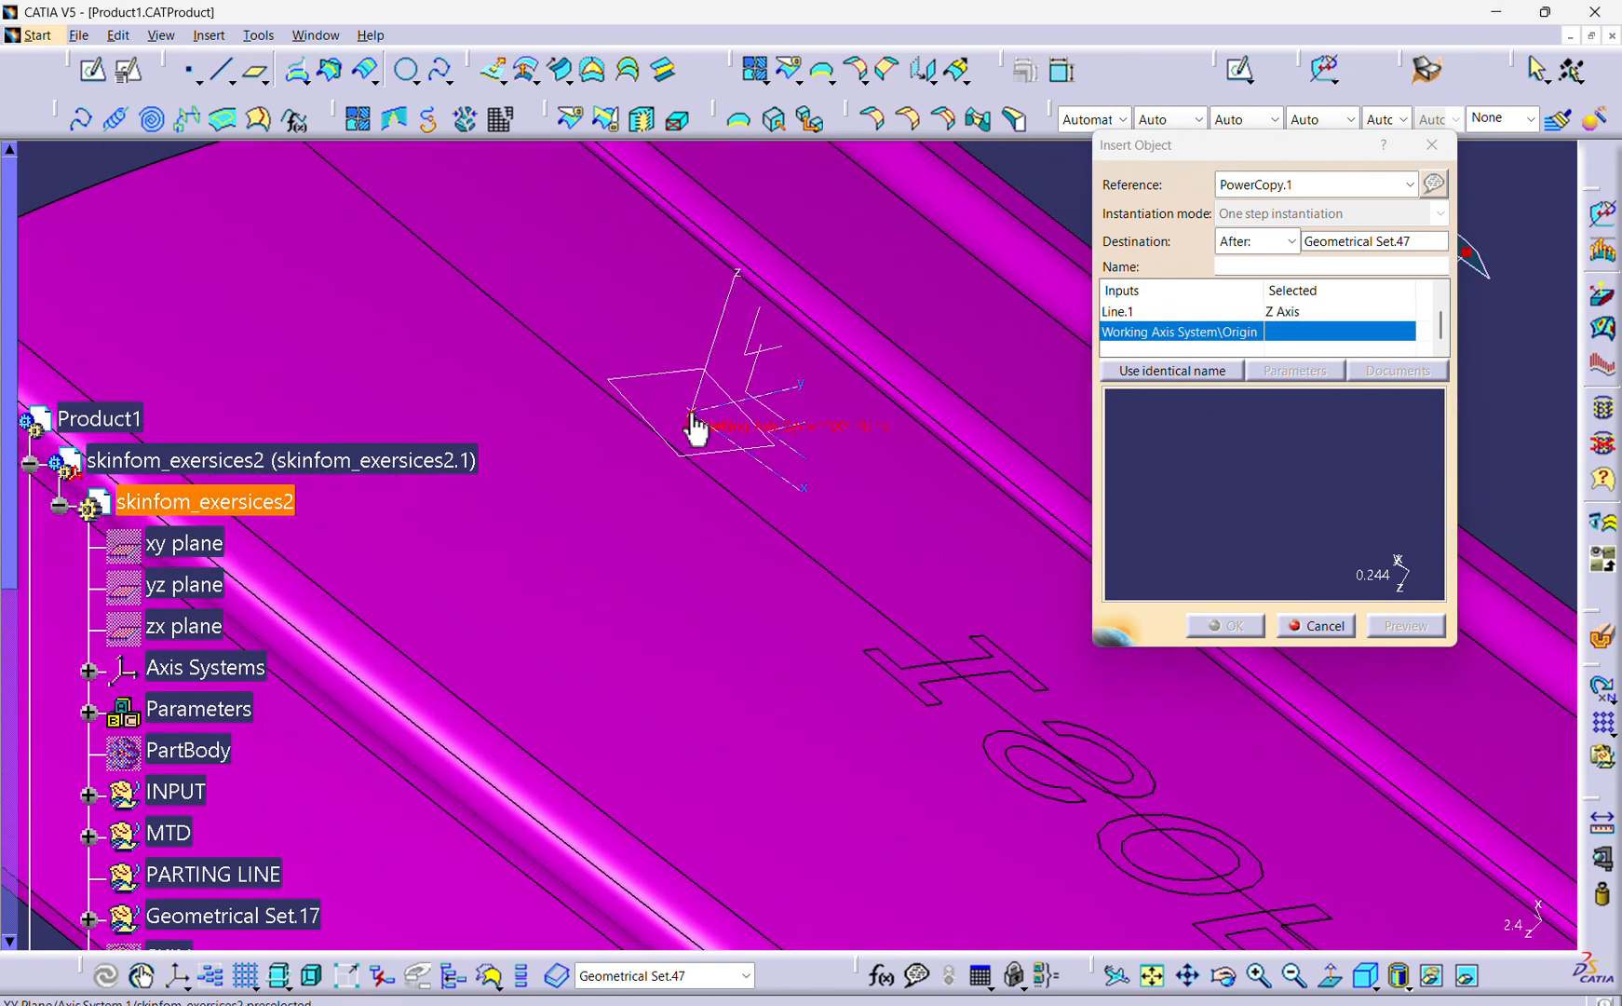
scroll(121, 624, down, 6)
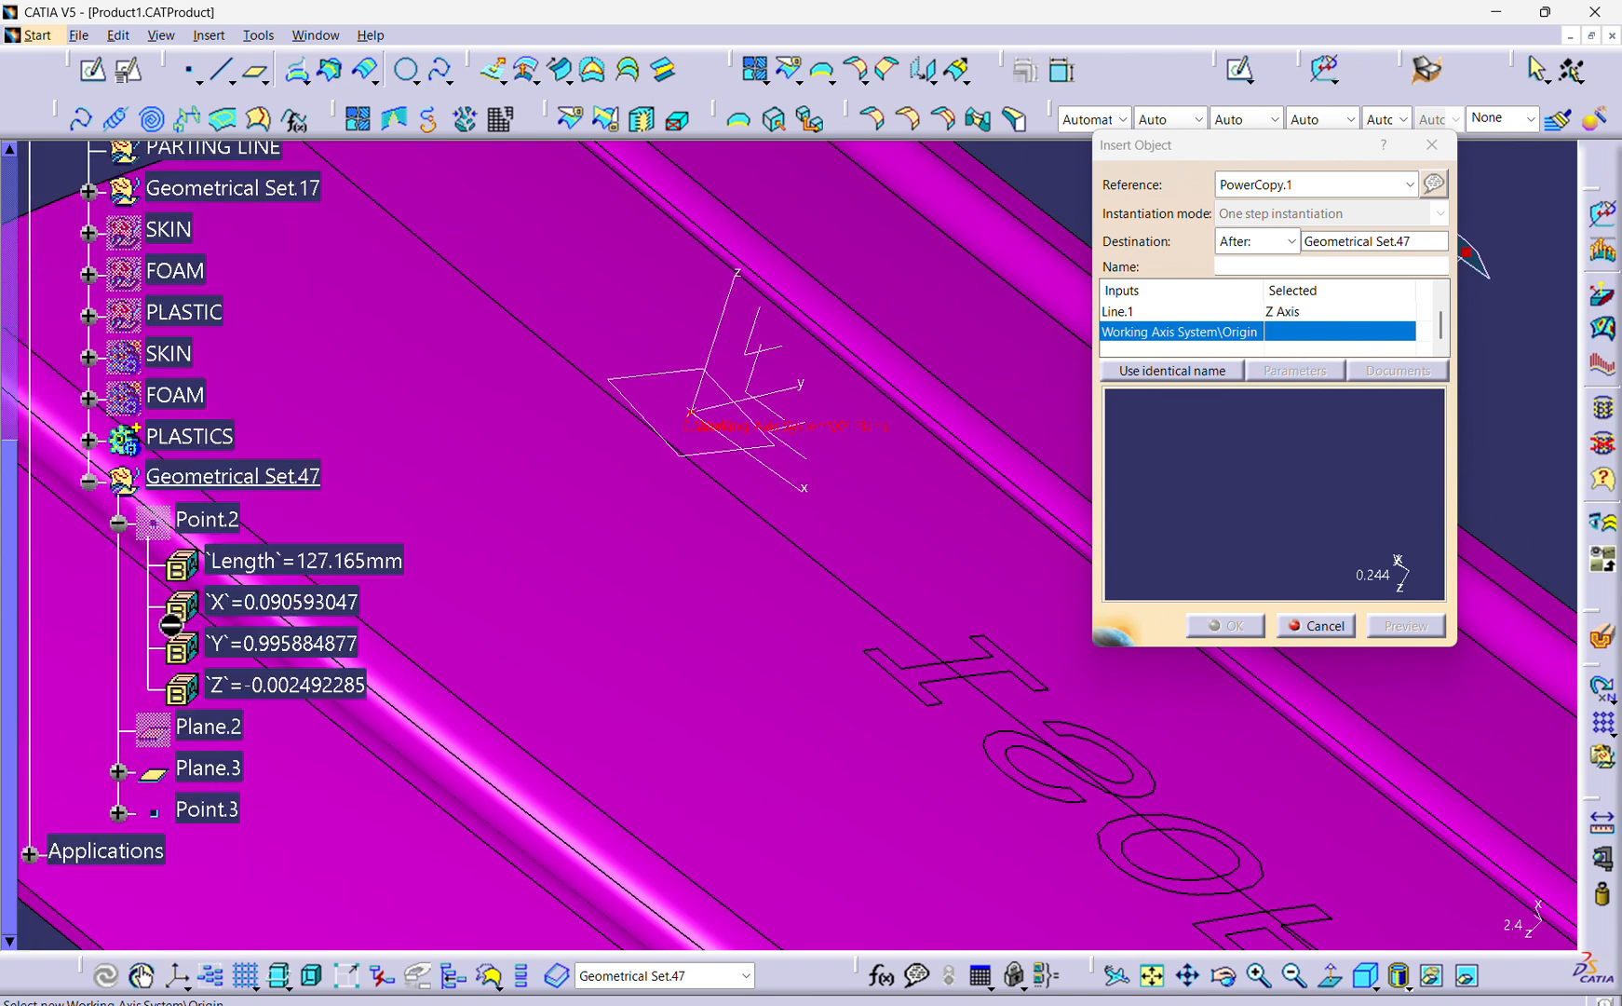
click(203, 807)
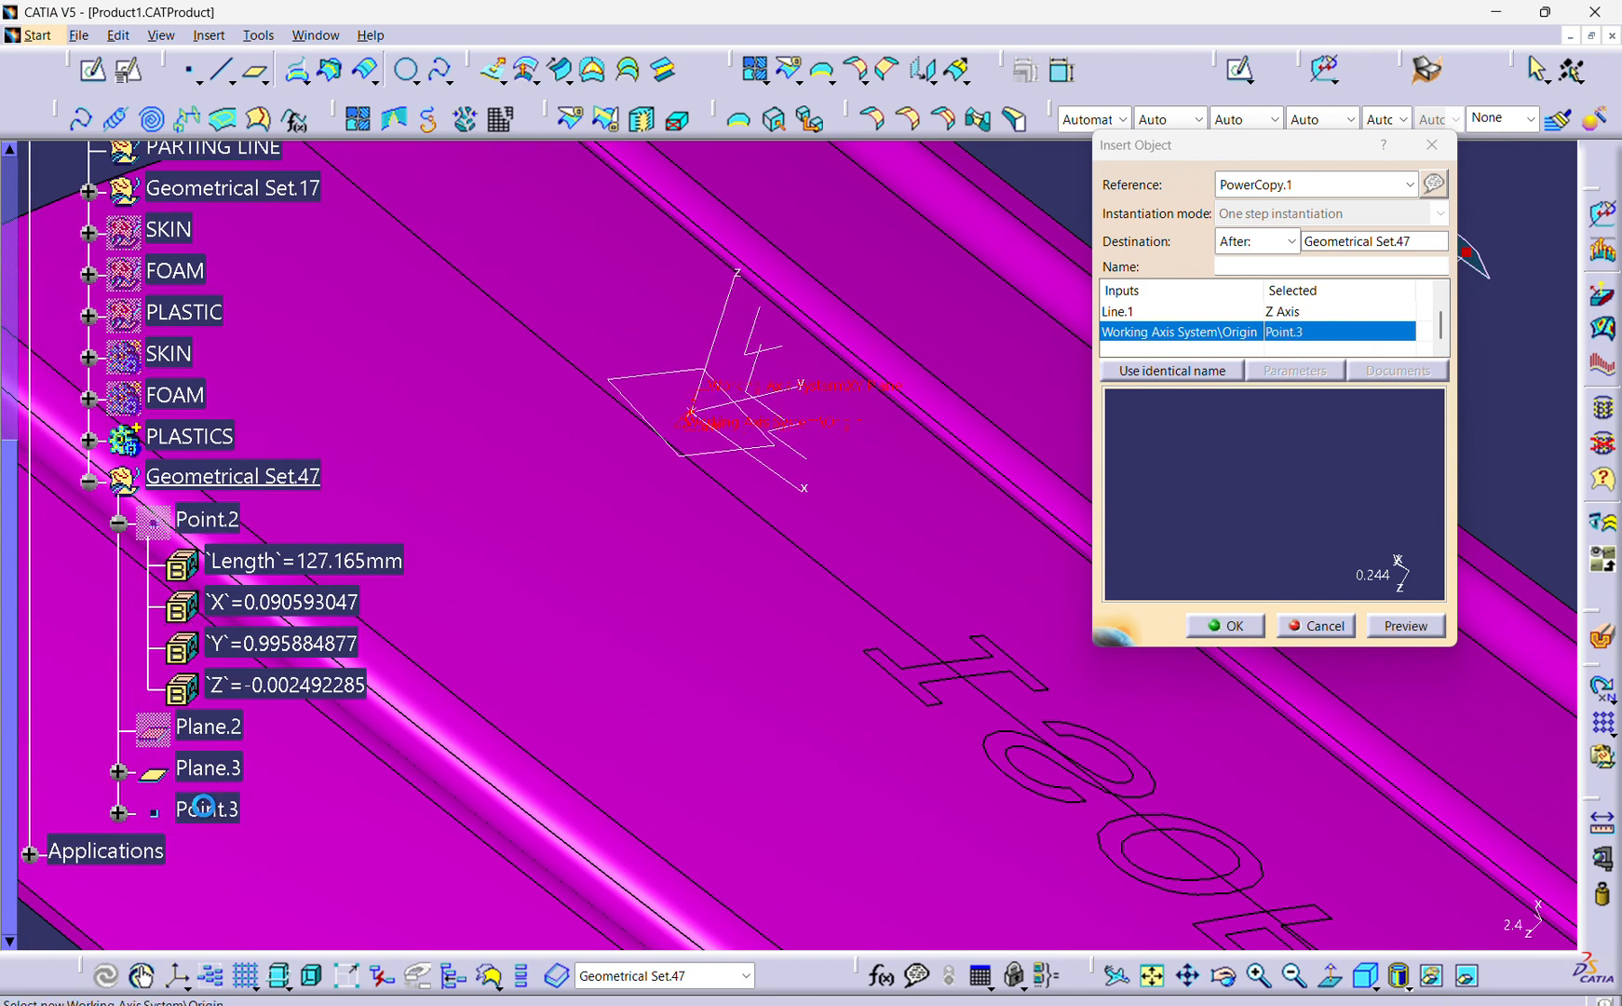
Preview the M4 Screw Boss on the panel and complete the PowerCopy instantiation.
middle_drag(725, 548, 733, 639)
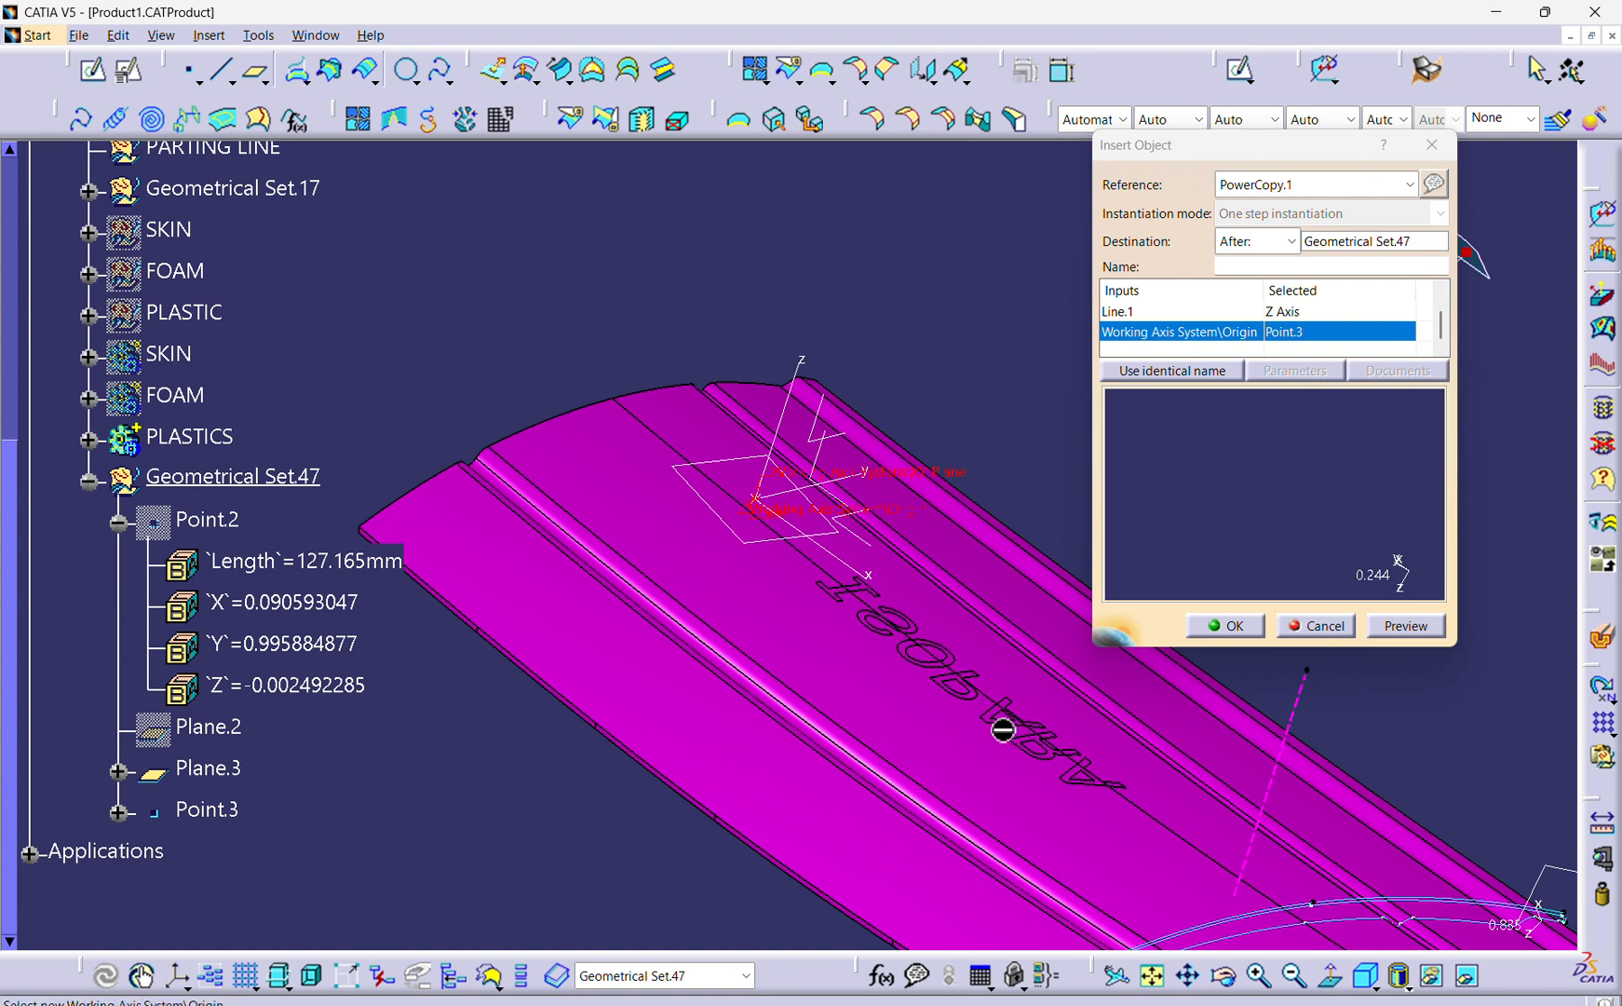
middle_drag(1003, 729, 804, 656)
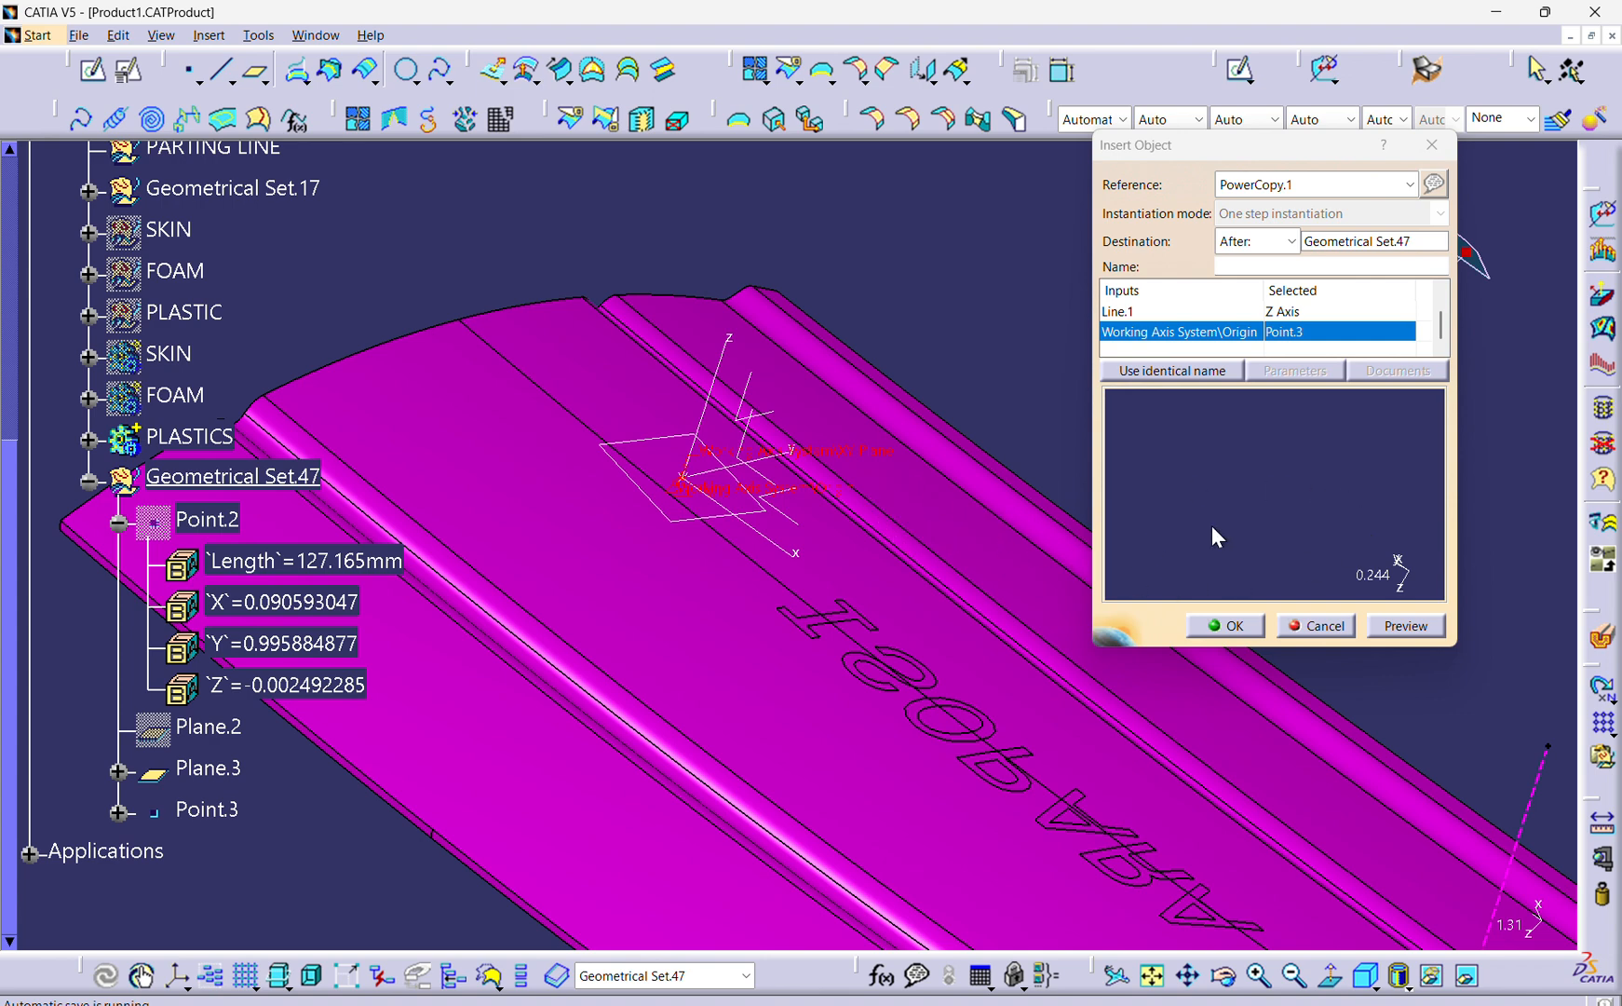
click(1406, 626)
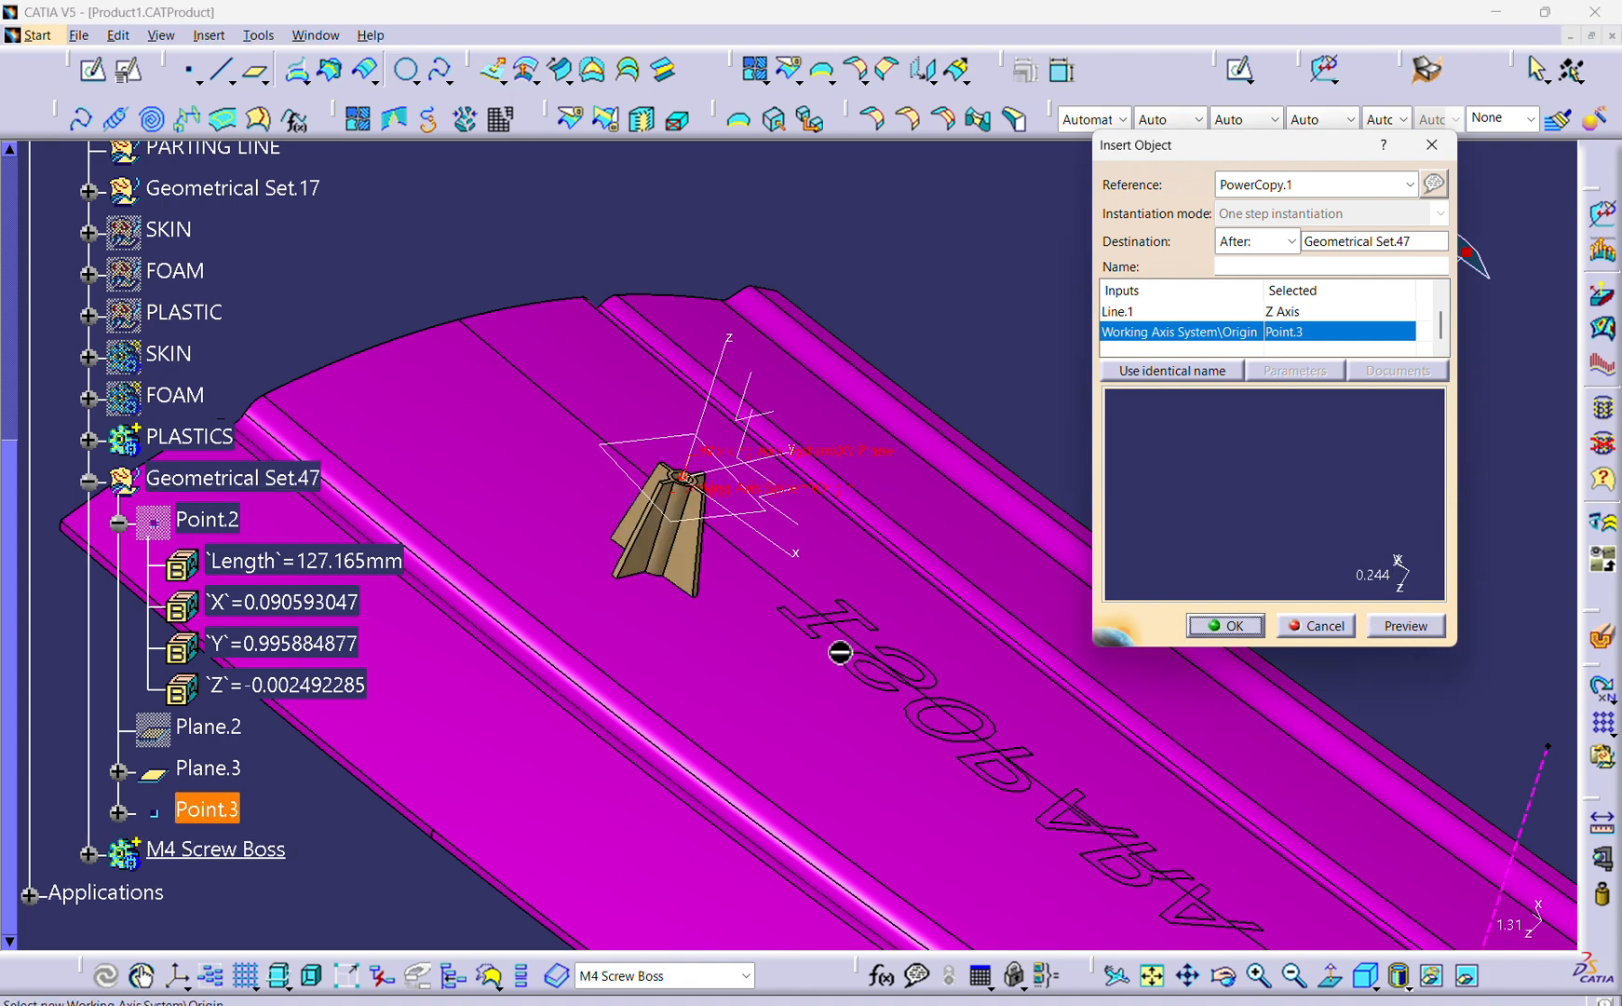
middle_drag(840, 651, 773, 680)
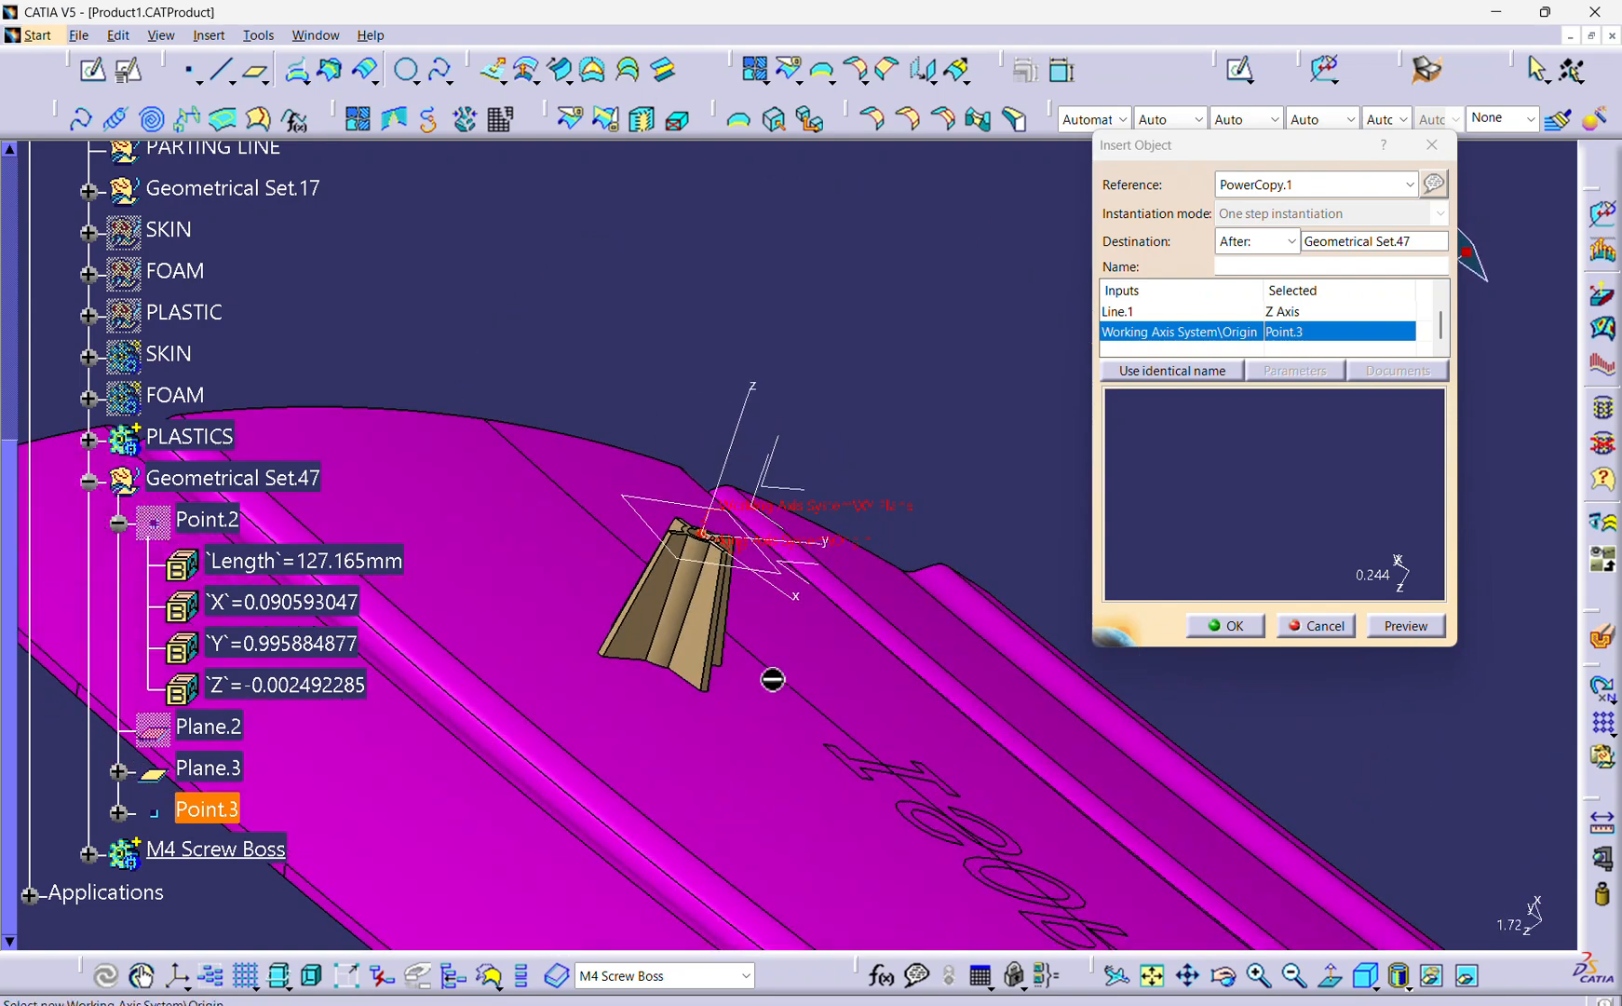
click(1210, 627)
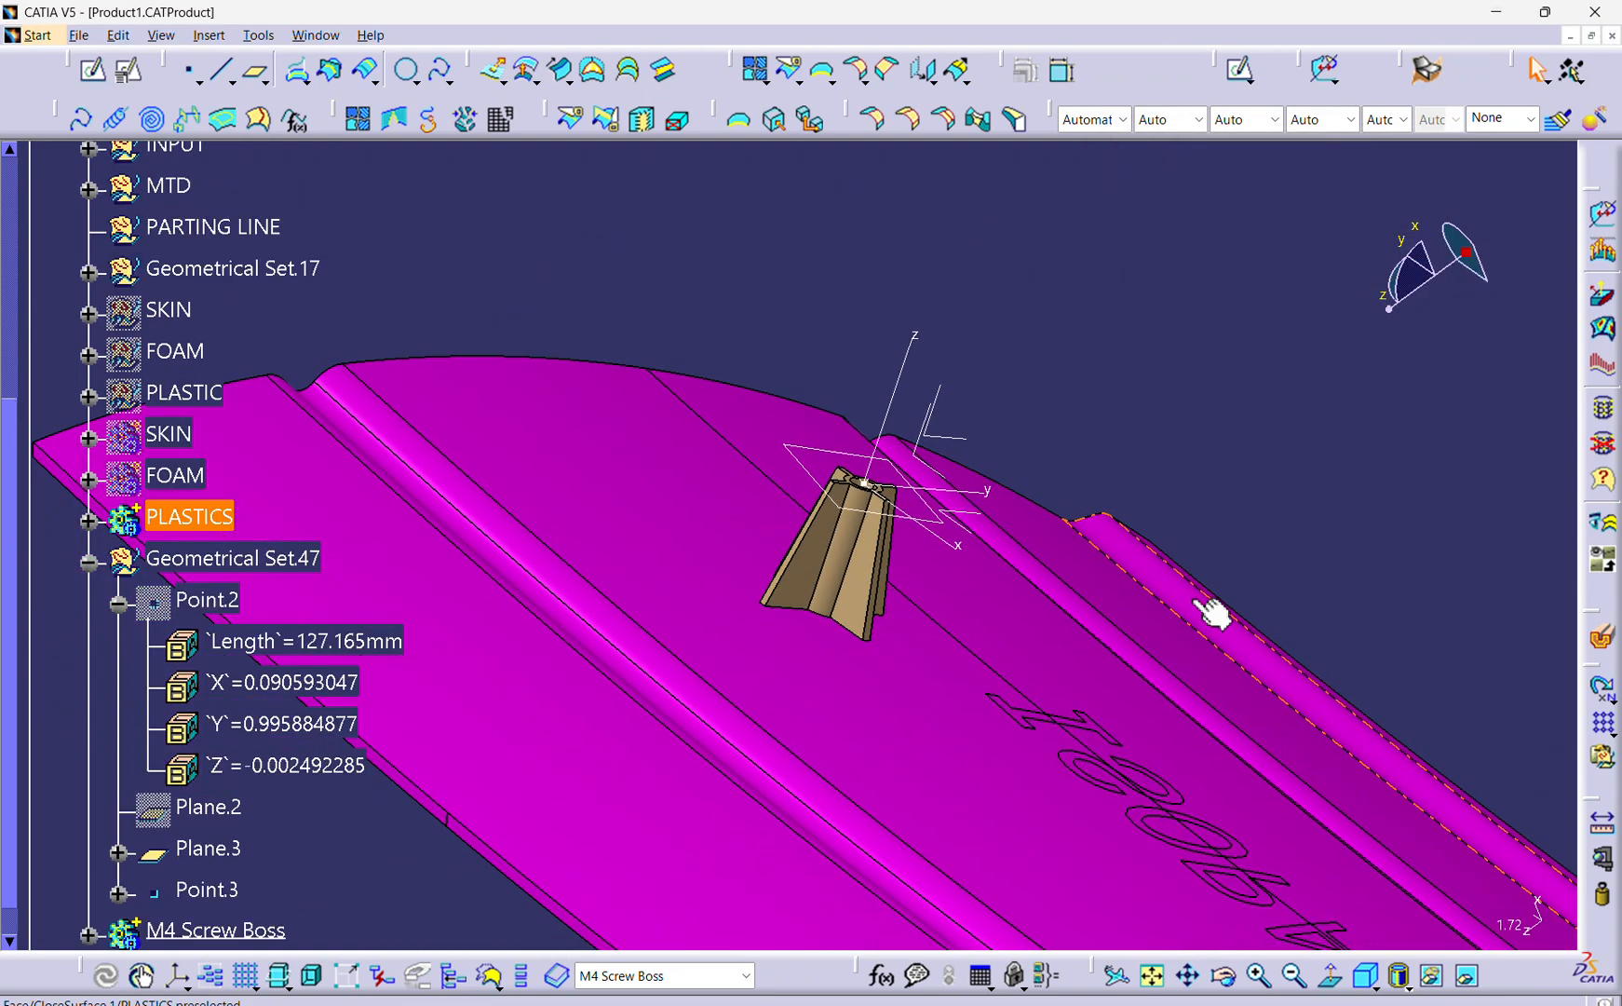
Set the offset from Plane.2 of the plane that positions the screw boss to 10 mm.
middle_drag(1210, 612, 855, 586)
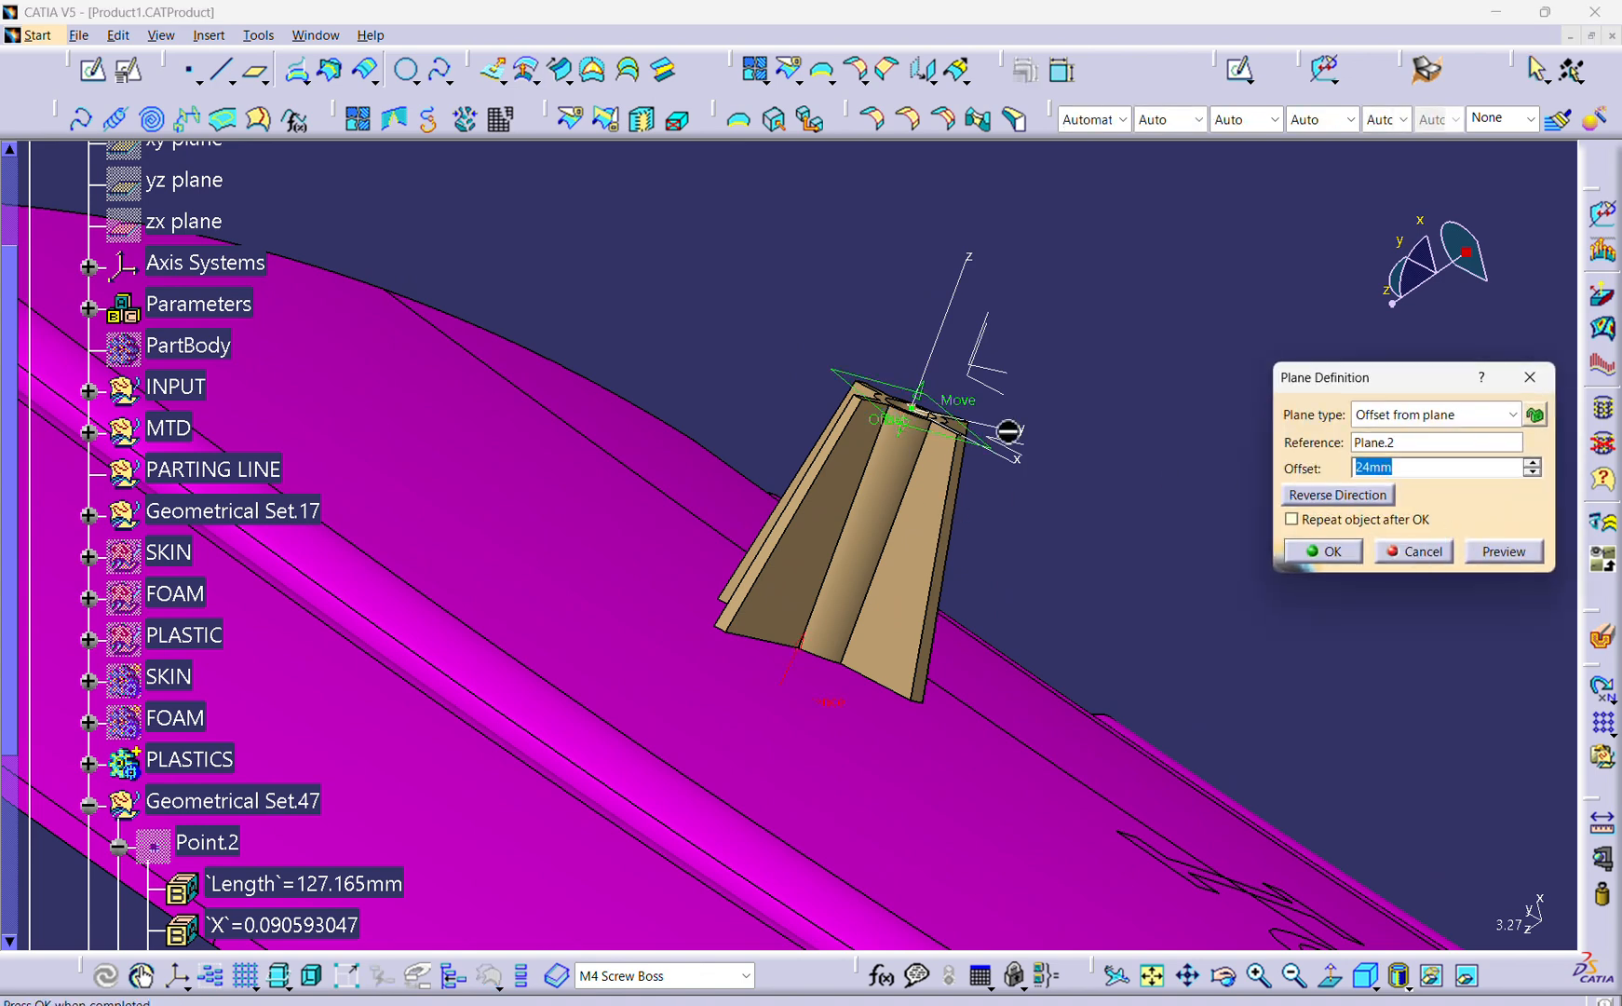
text(10)
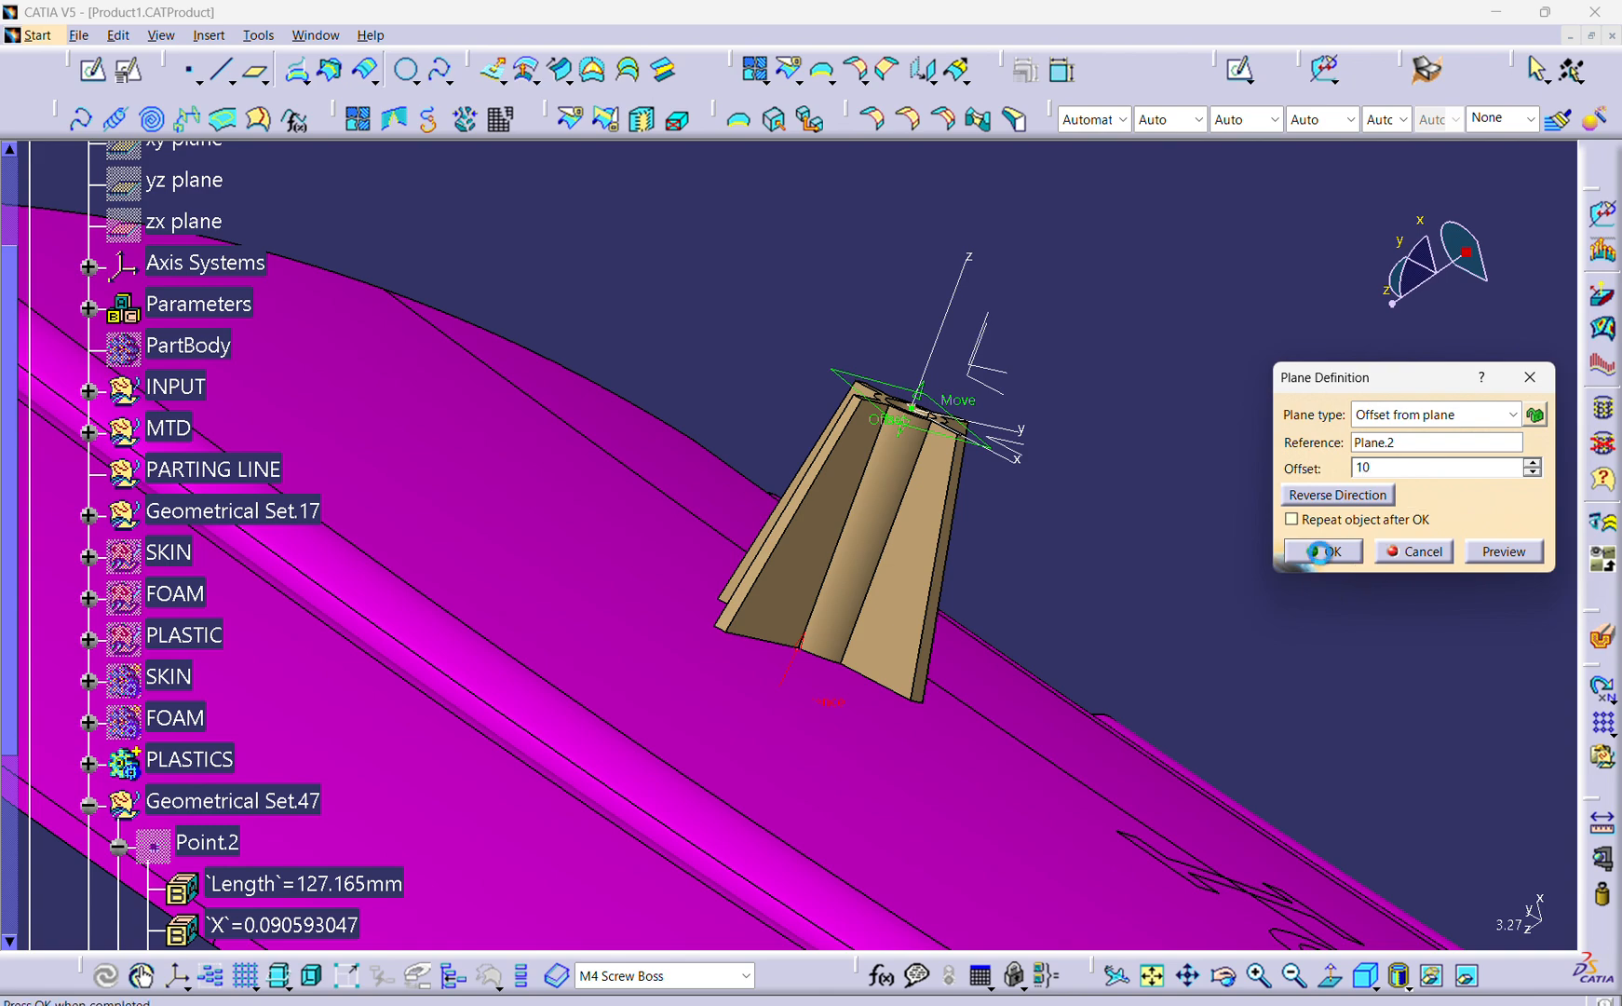
click(1320, 551)
middle_drag(1321, 561, 765, 512)
middle_drag(759, 597, 897, 391)
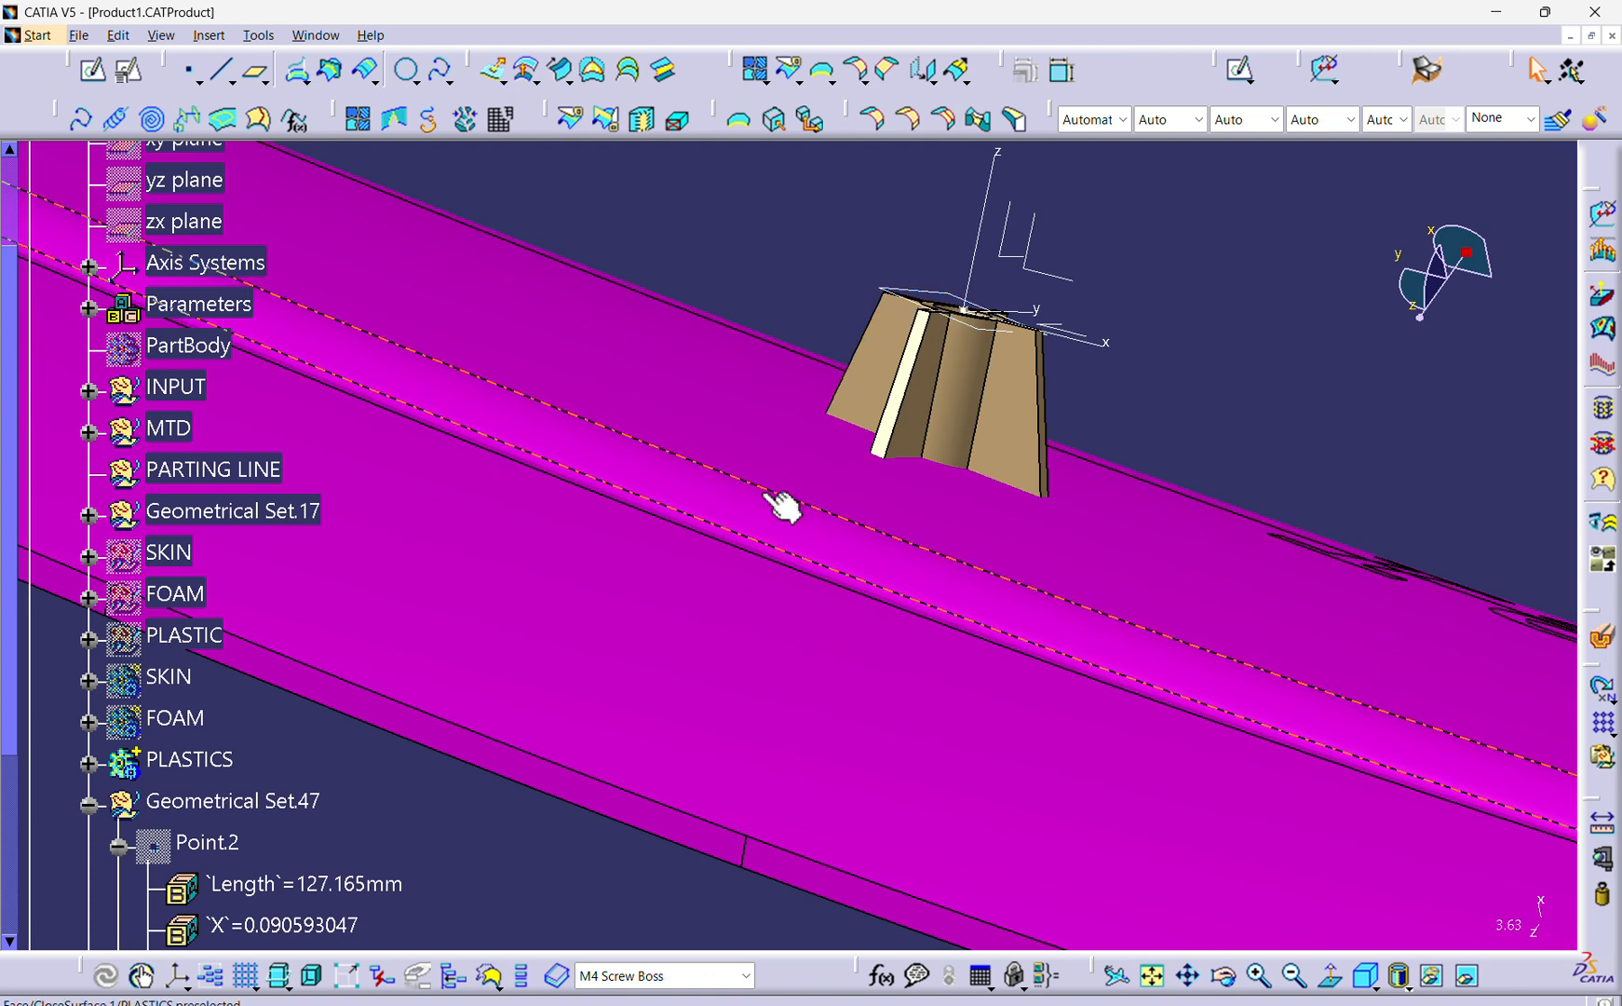
Start a Union Trim of the M4 Screw Boss with the PLASTICS body.
middle_drag(907, 443, 838, 628)
middle_drag(819, 531, 823, 766)
middle_drag(803, 562, 656, 726)
scroll(187, 577, down, 5)
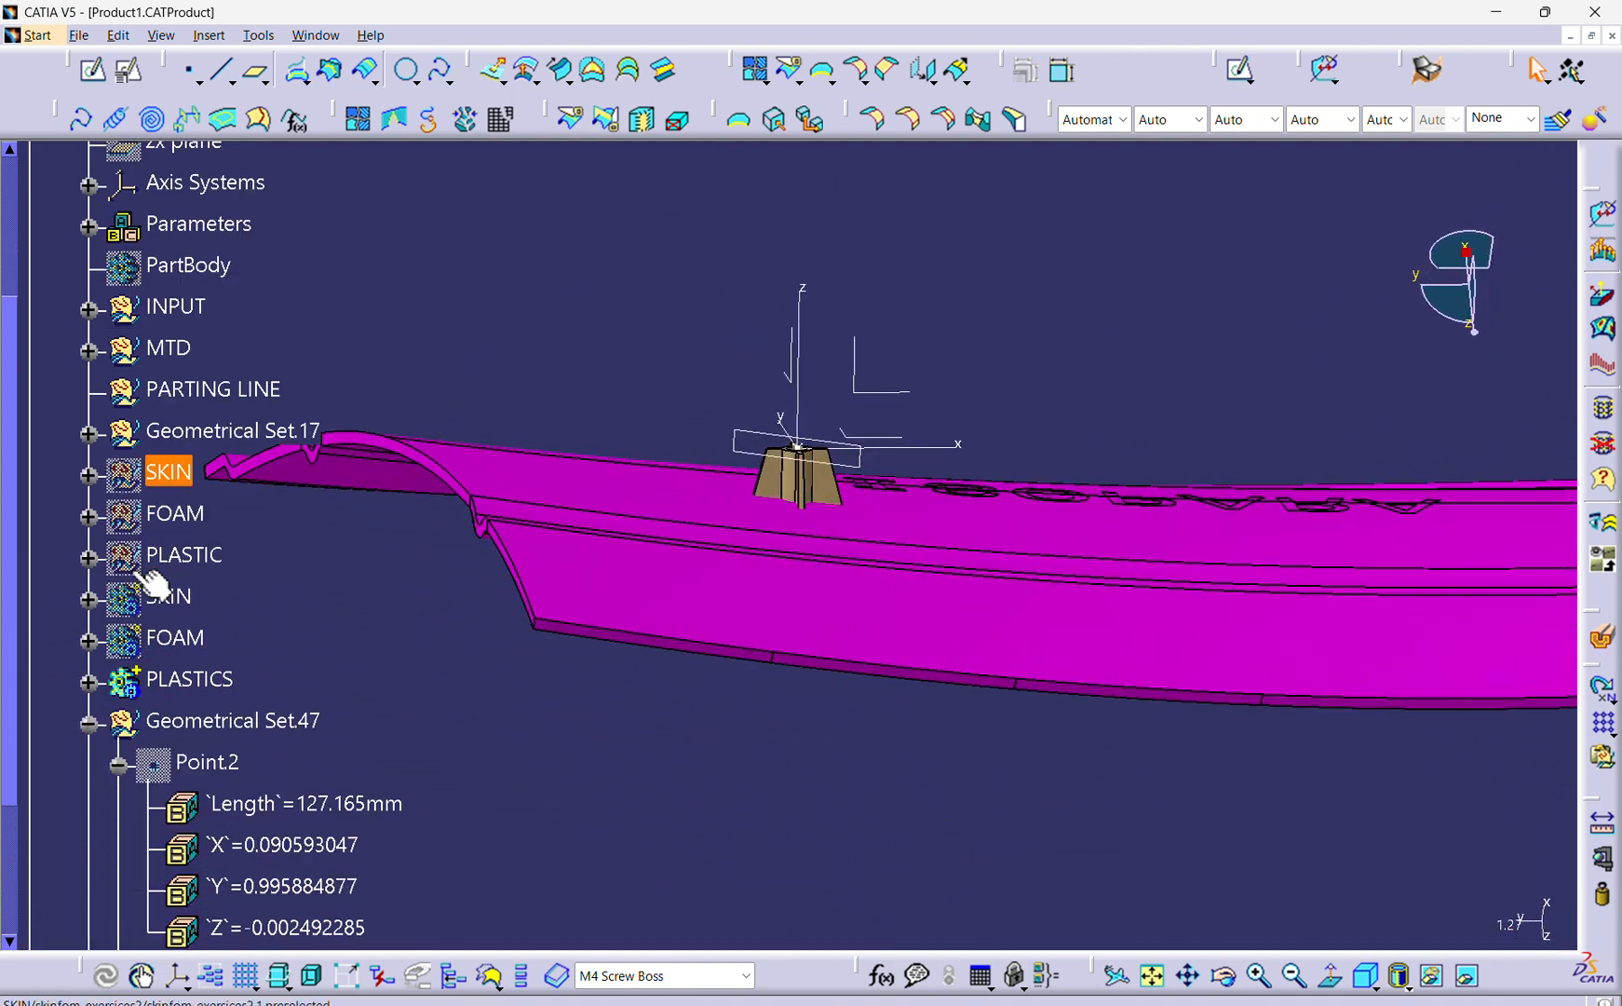
click(204, 608)
right_click(205, 609)
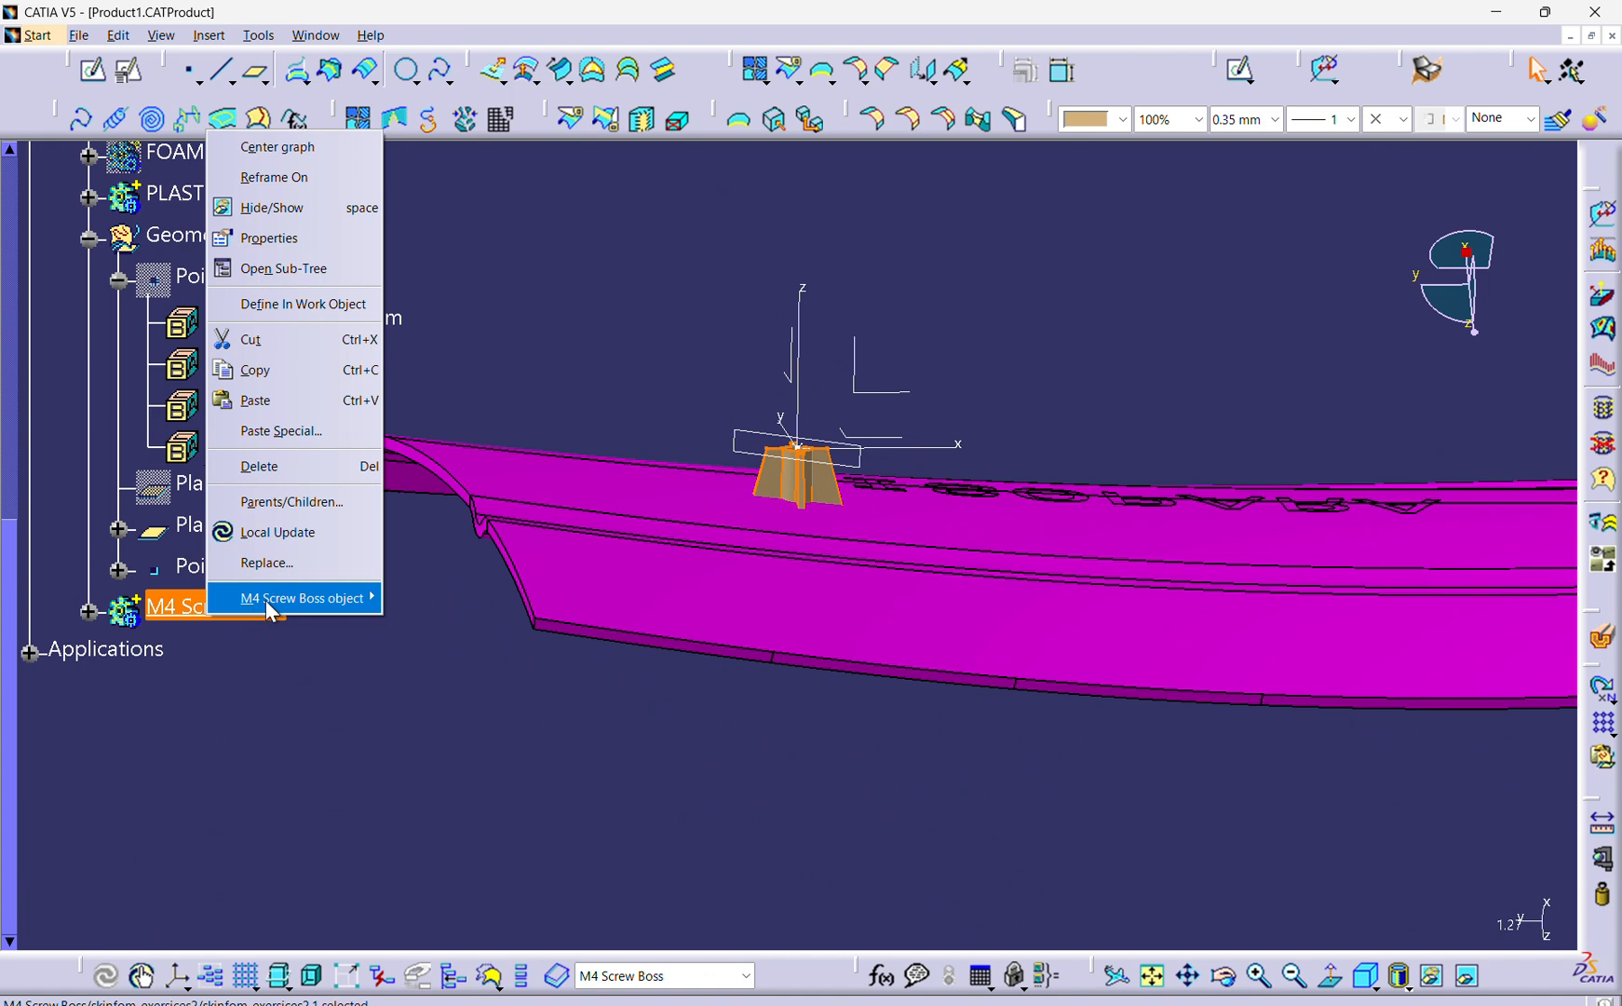
mouse_move(280, 606)
click(453, 751)
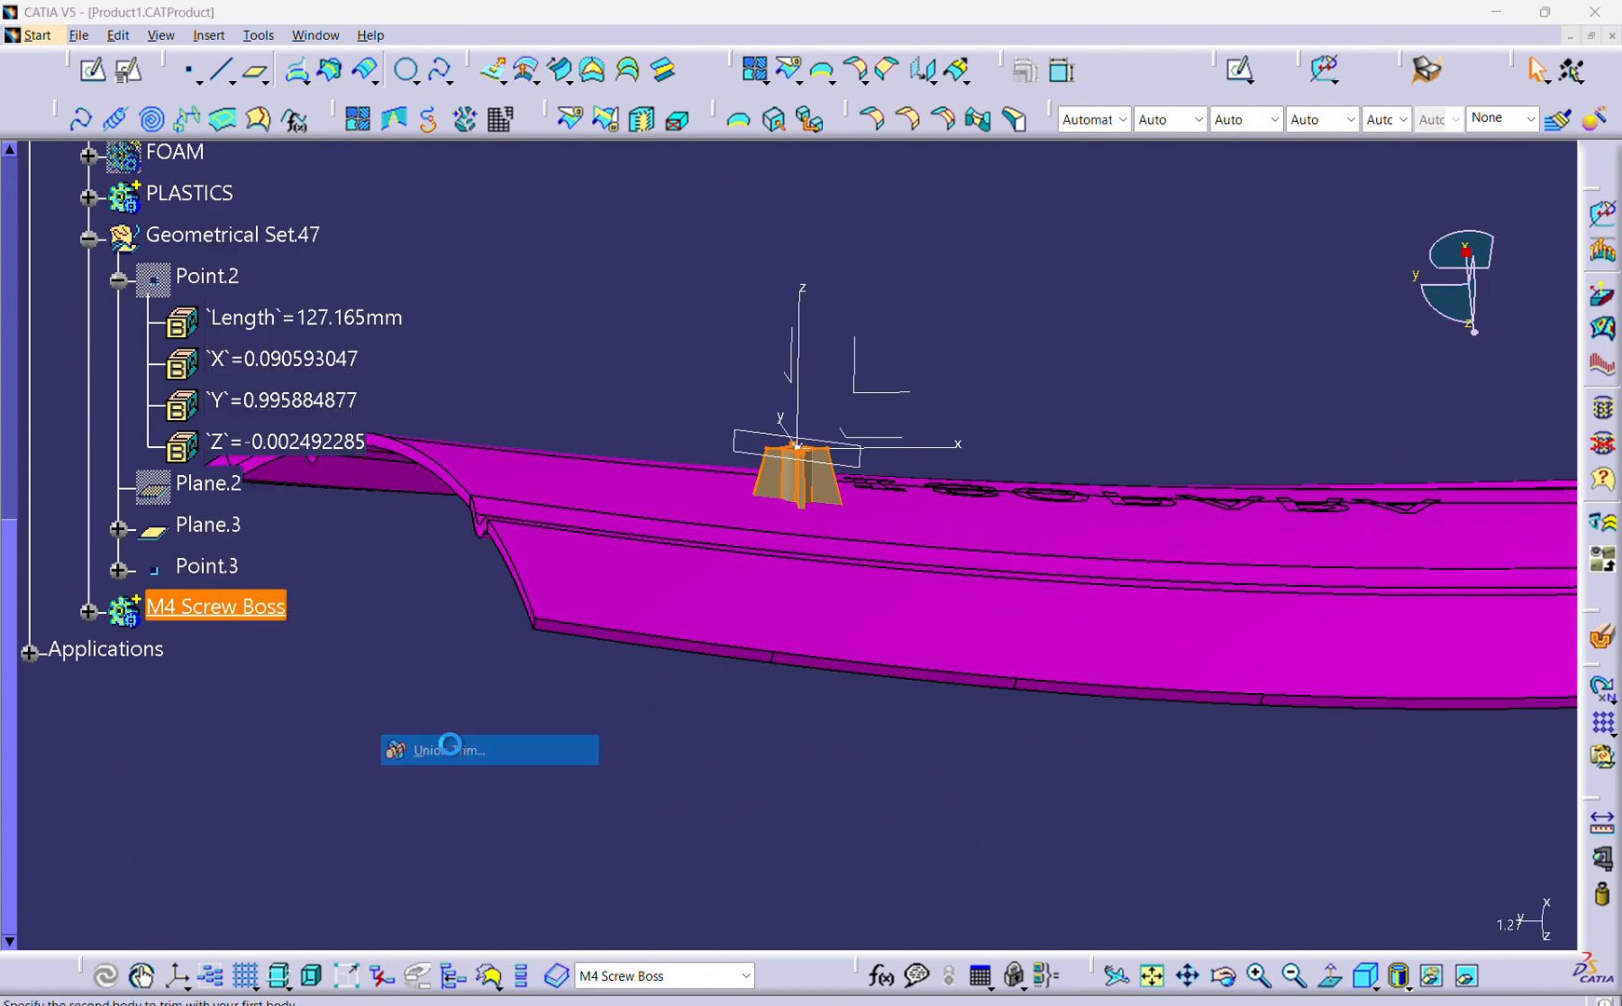
scroll(253, 373, up, 3)
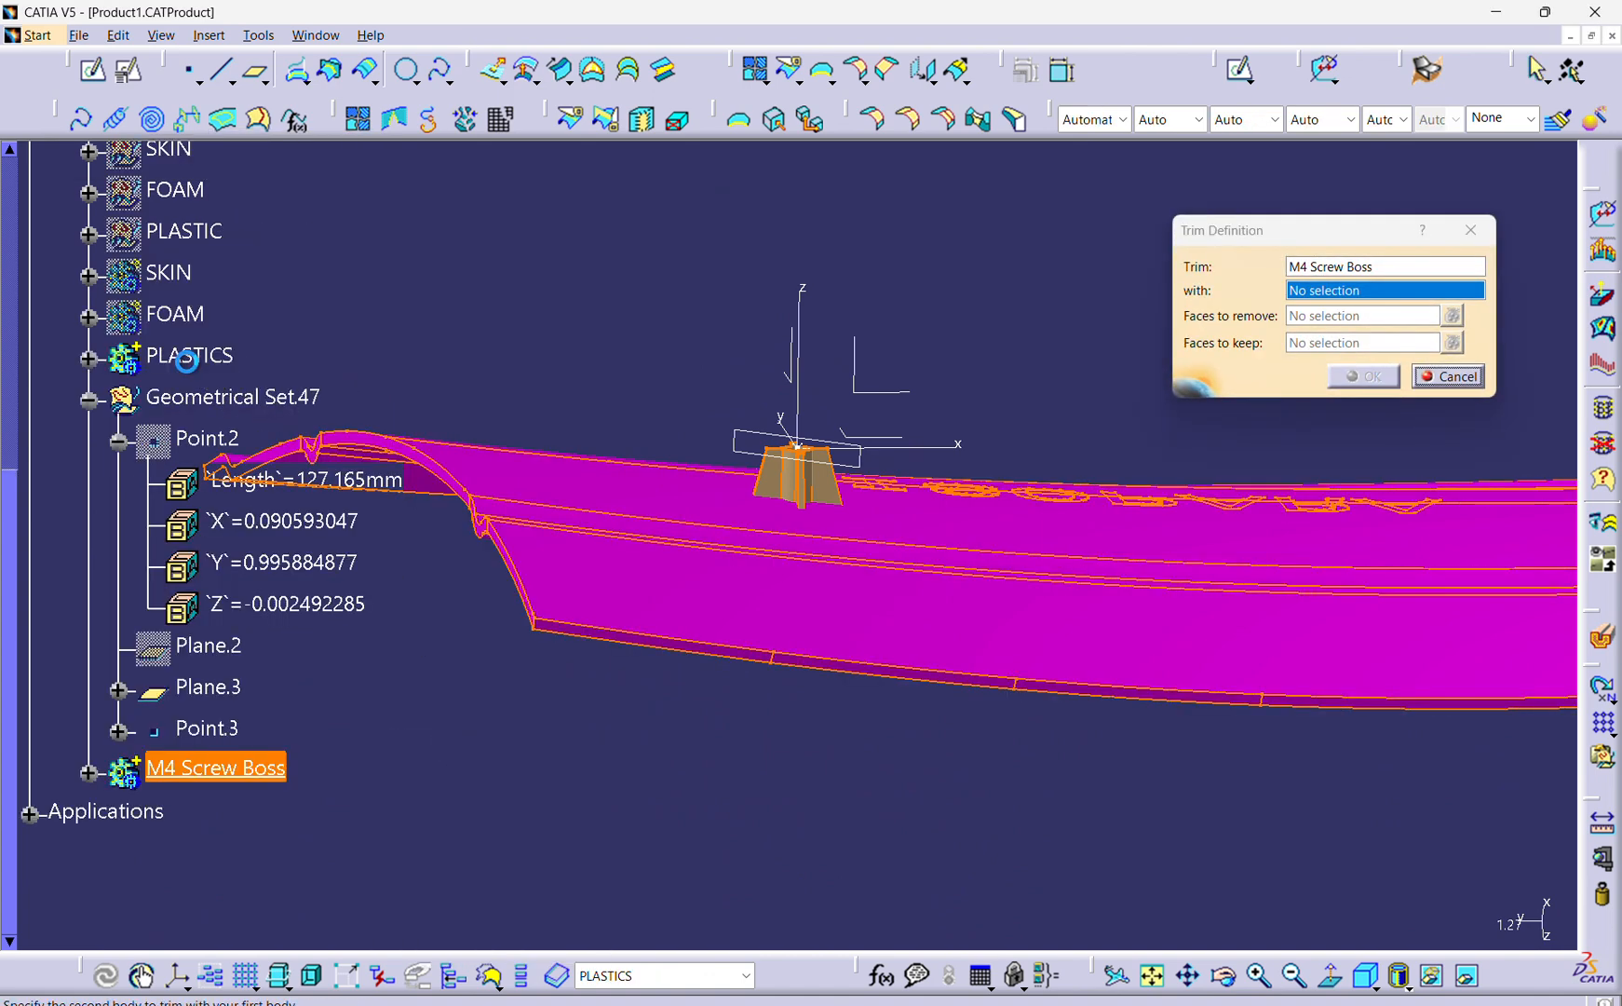
click(200, 371)
Pick the boss's end face on the opposite side of the panel as the face to remove and complete the trim.
middle_drag(888, 782, 1164, 447)
click(1359, 322)
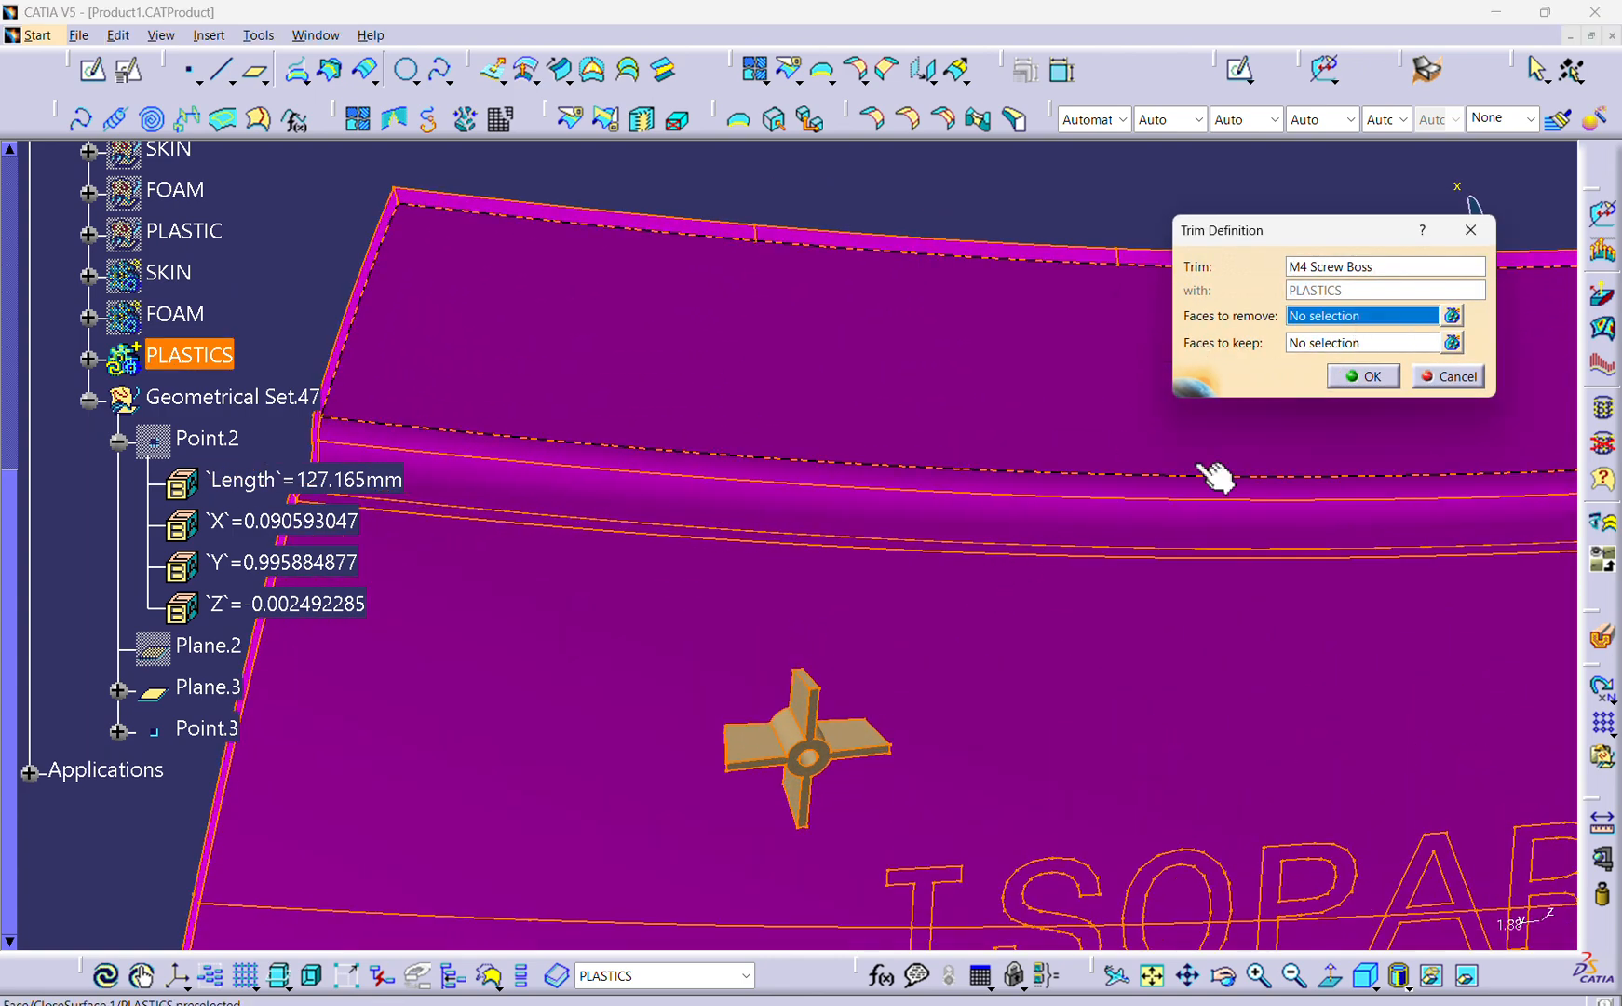
click(825, 754)
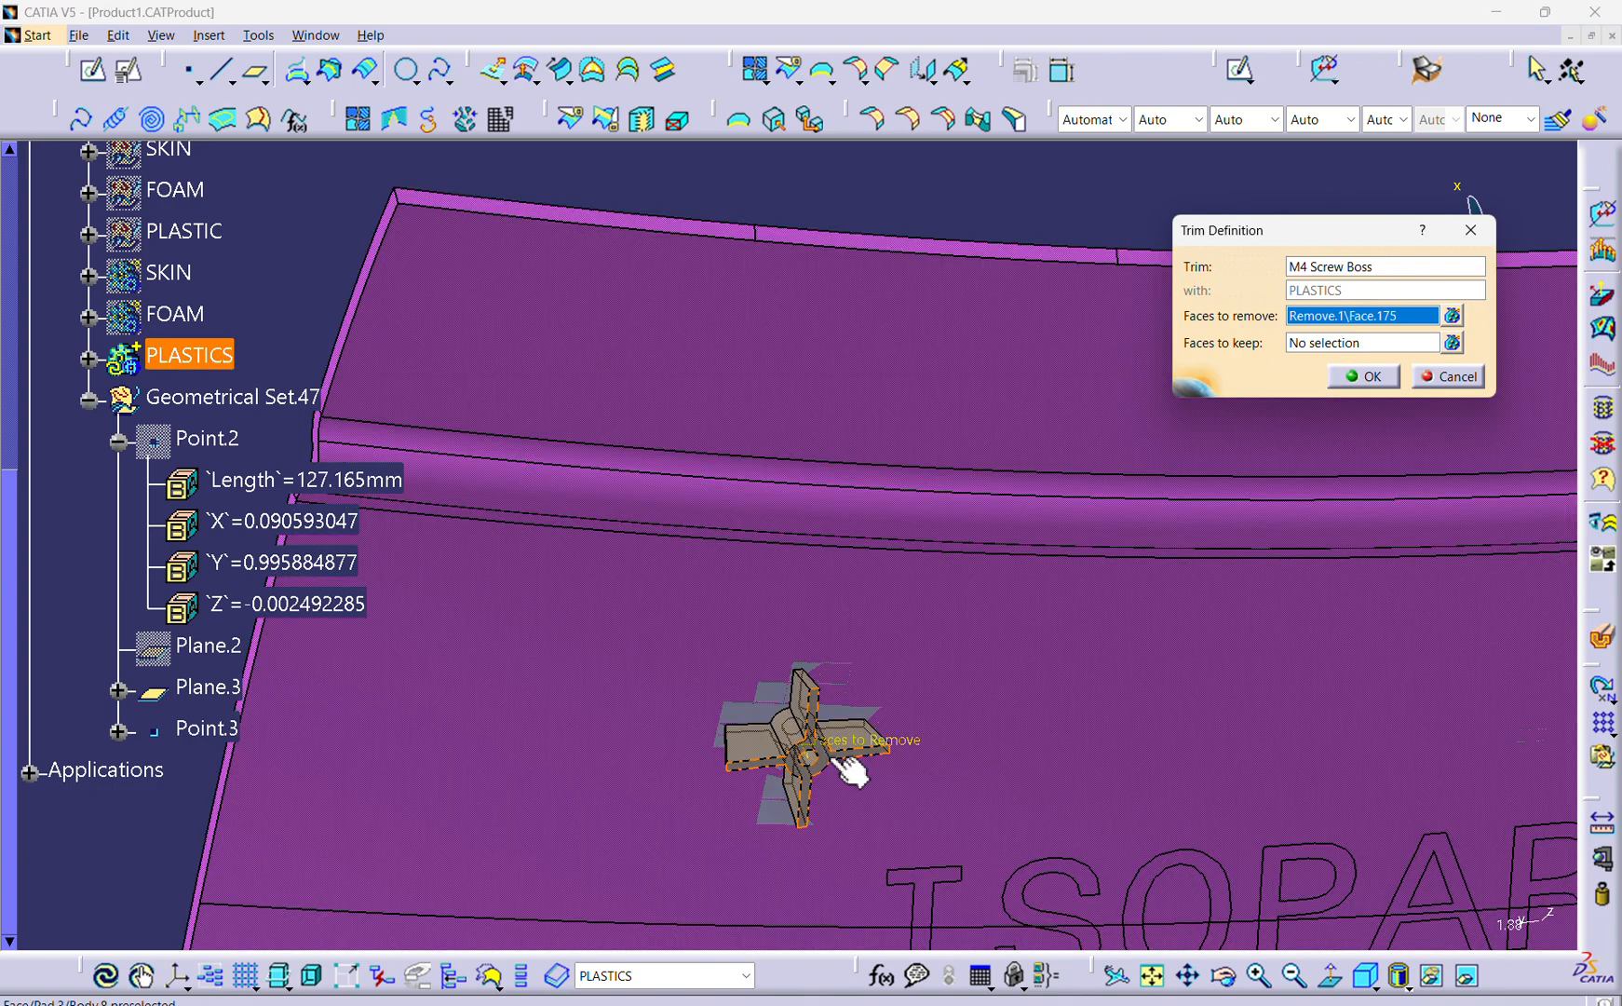
middle_drag(948, 518, 1098, 727)
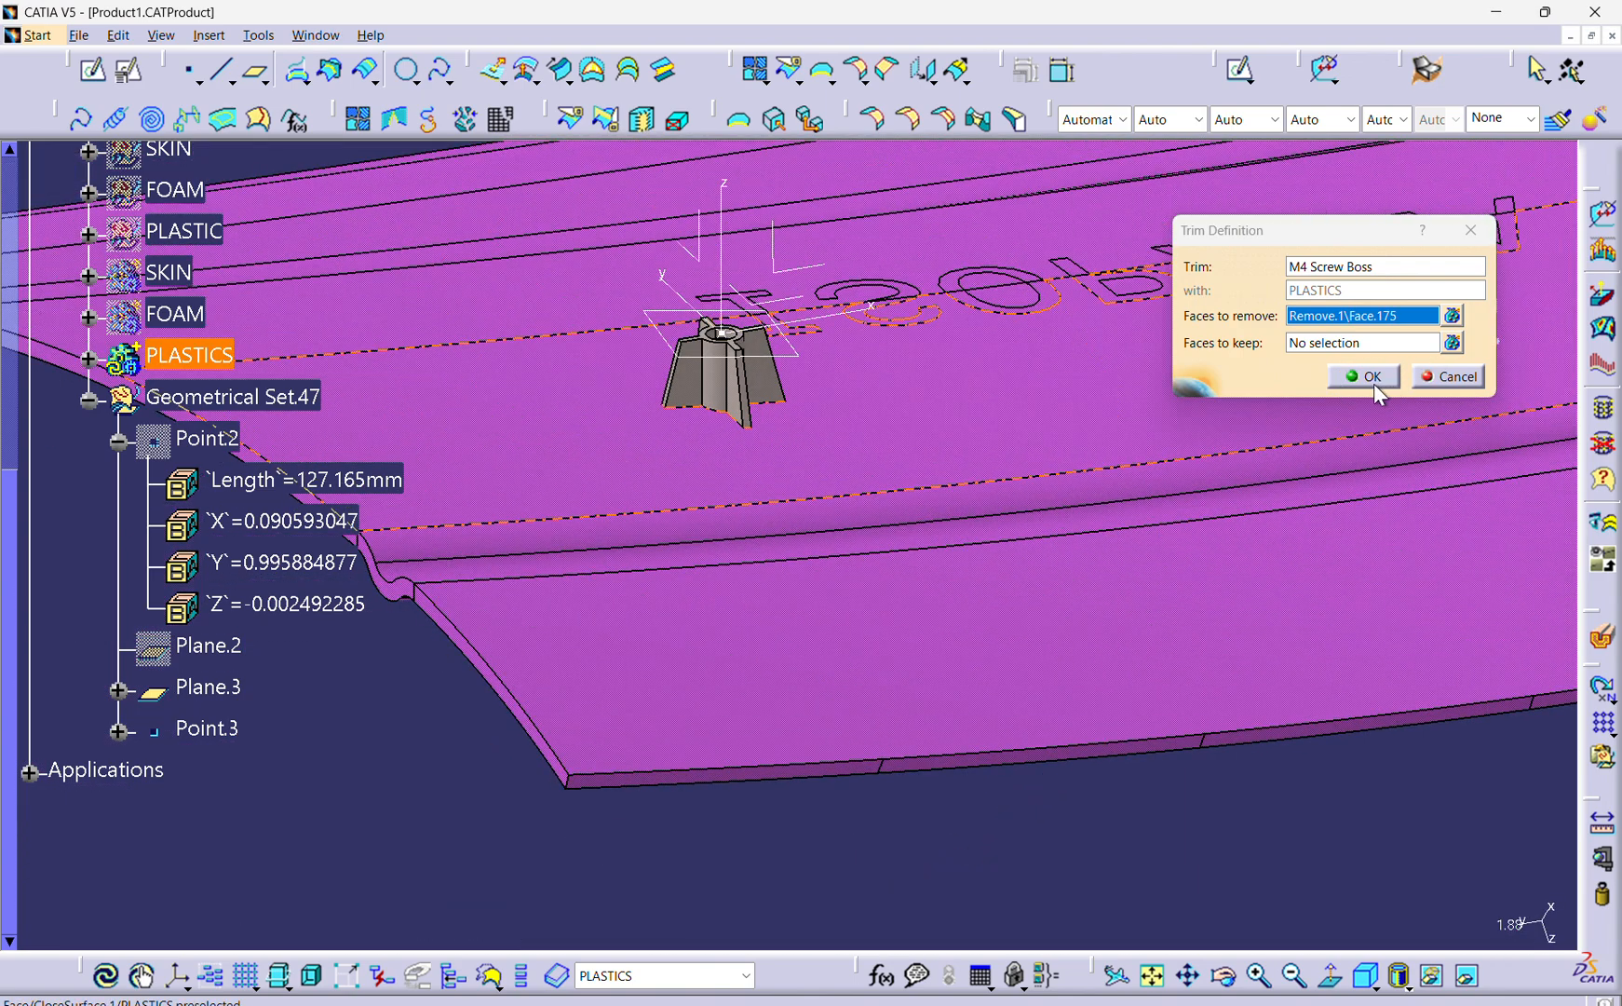
click(1362, 376)
Examine the trimmed screw boss and its junction with the plastic panel from several angles.
middle_drag(1053, 474, 950, 339)
click(1118, 442)
middle_drag(795, 325, 707, 441)
middle_drag(707, 442, 1082, 680)
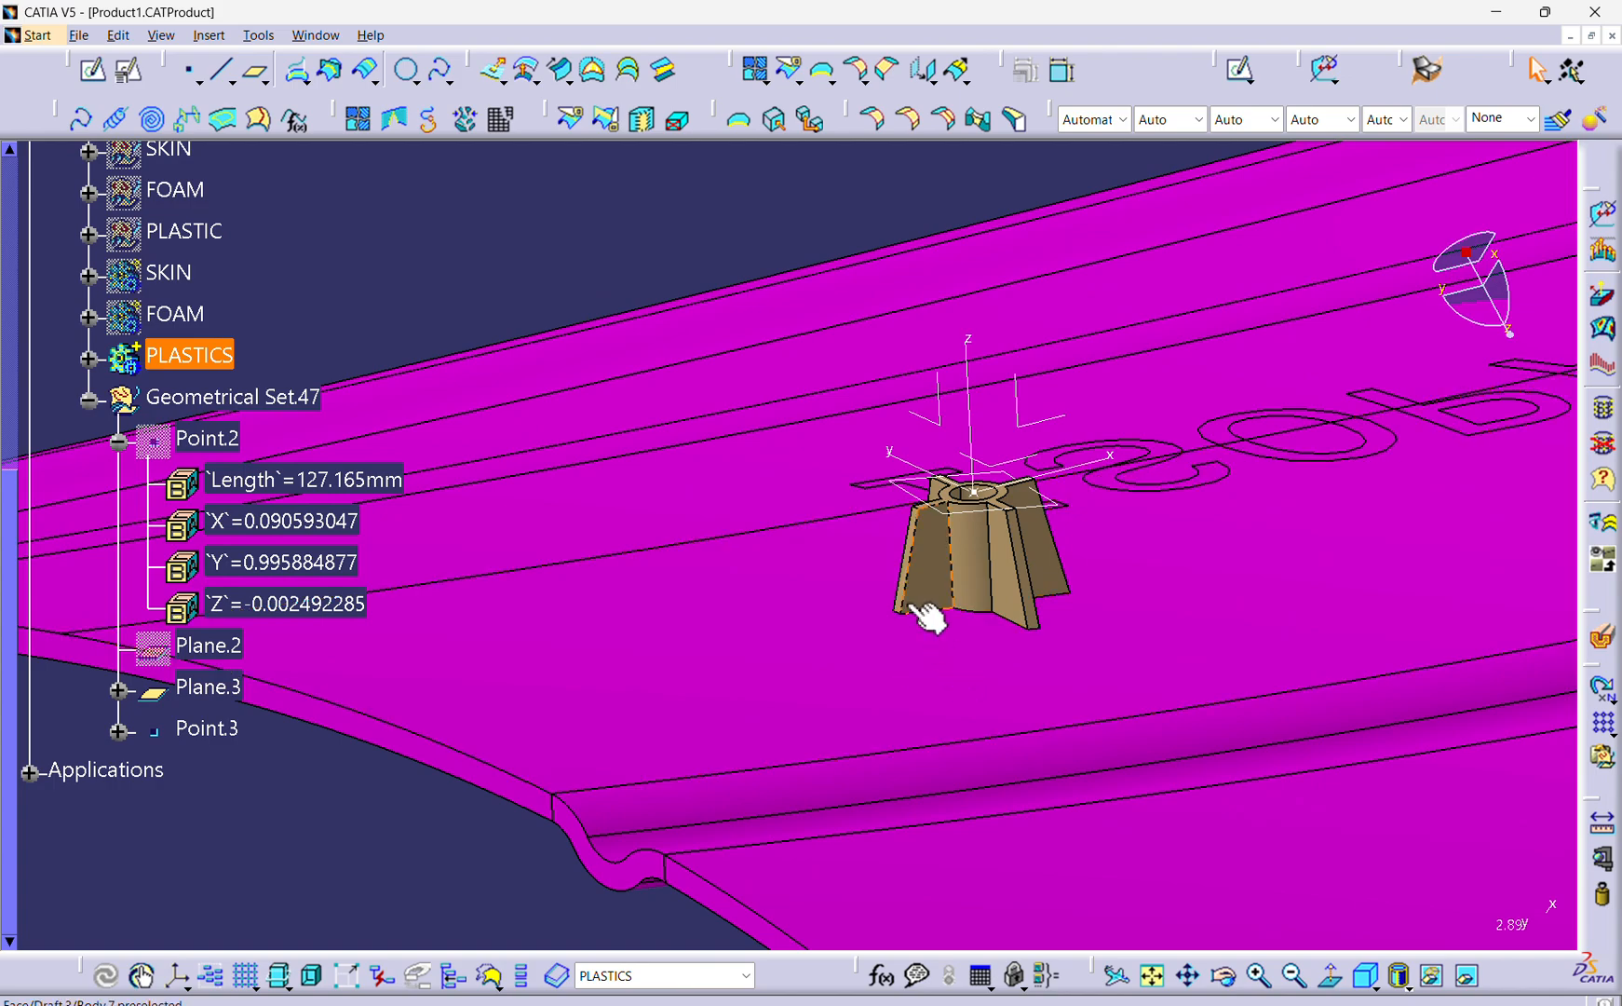
middle_drag(924, 608, 909, 717)
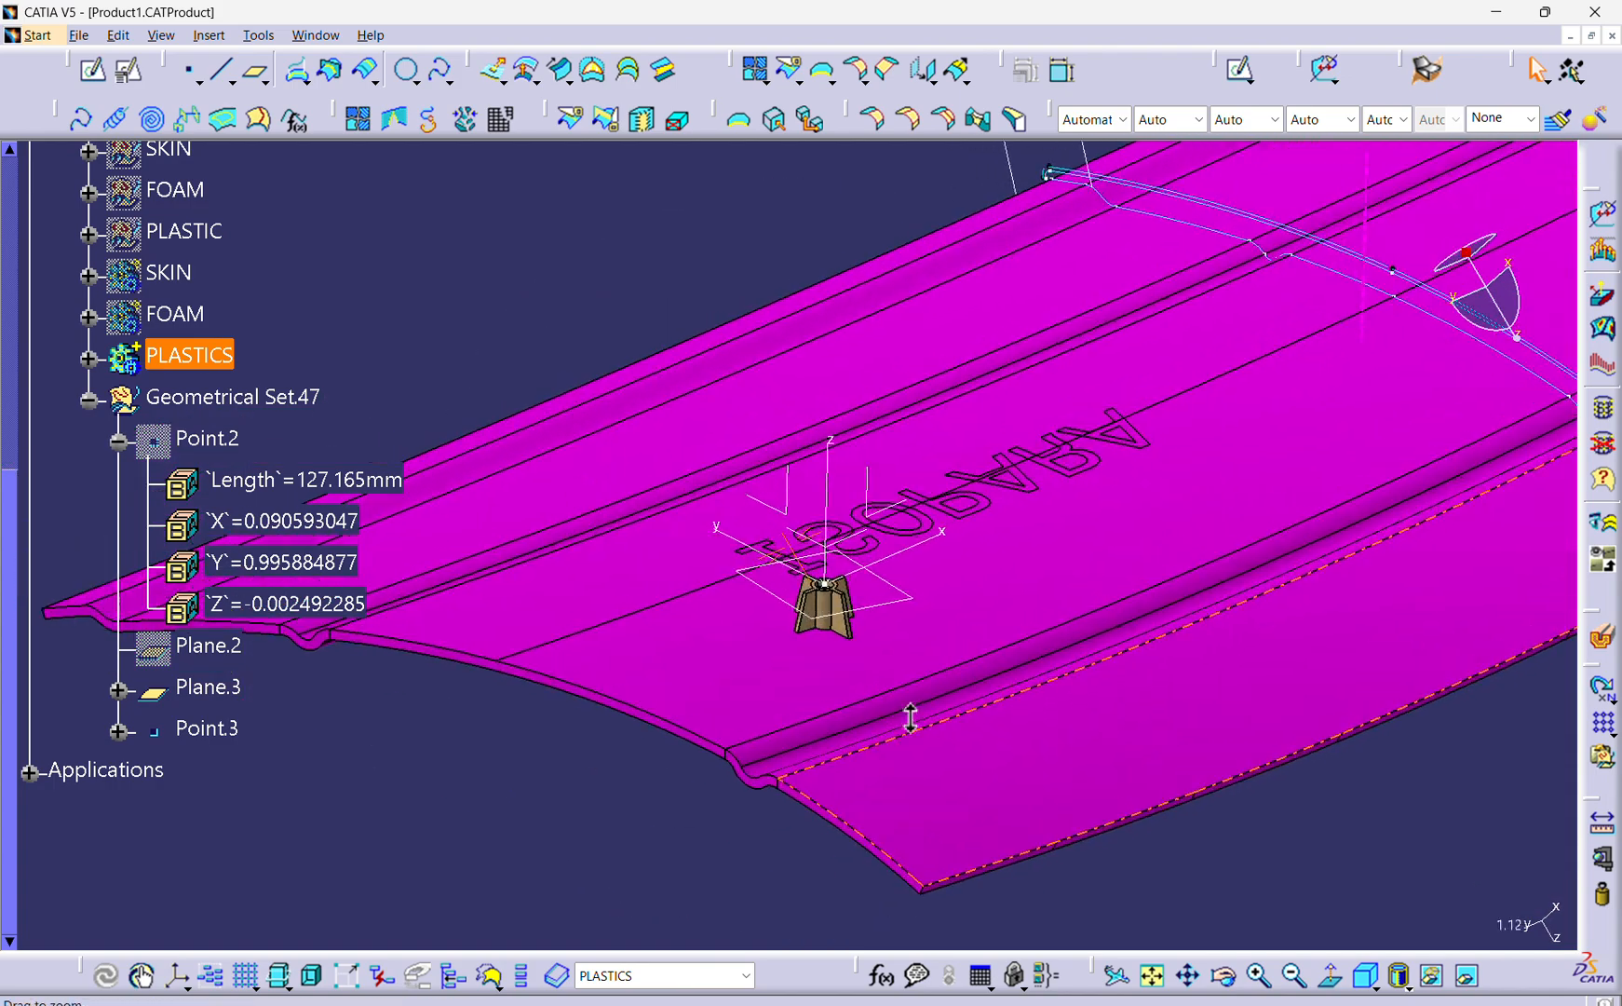
middle_drag(852, 611, 695, 675)
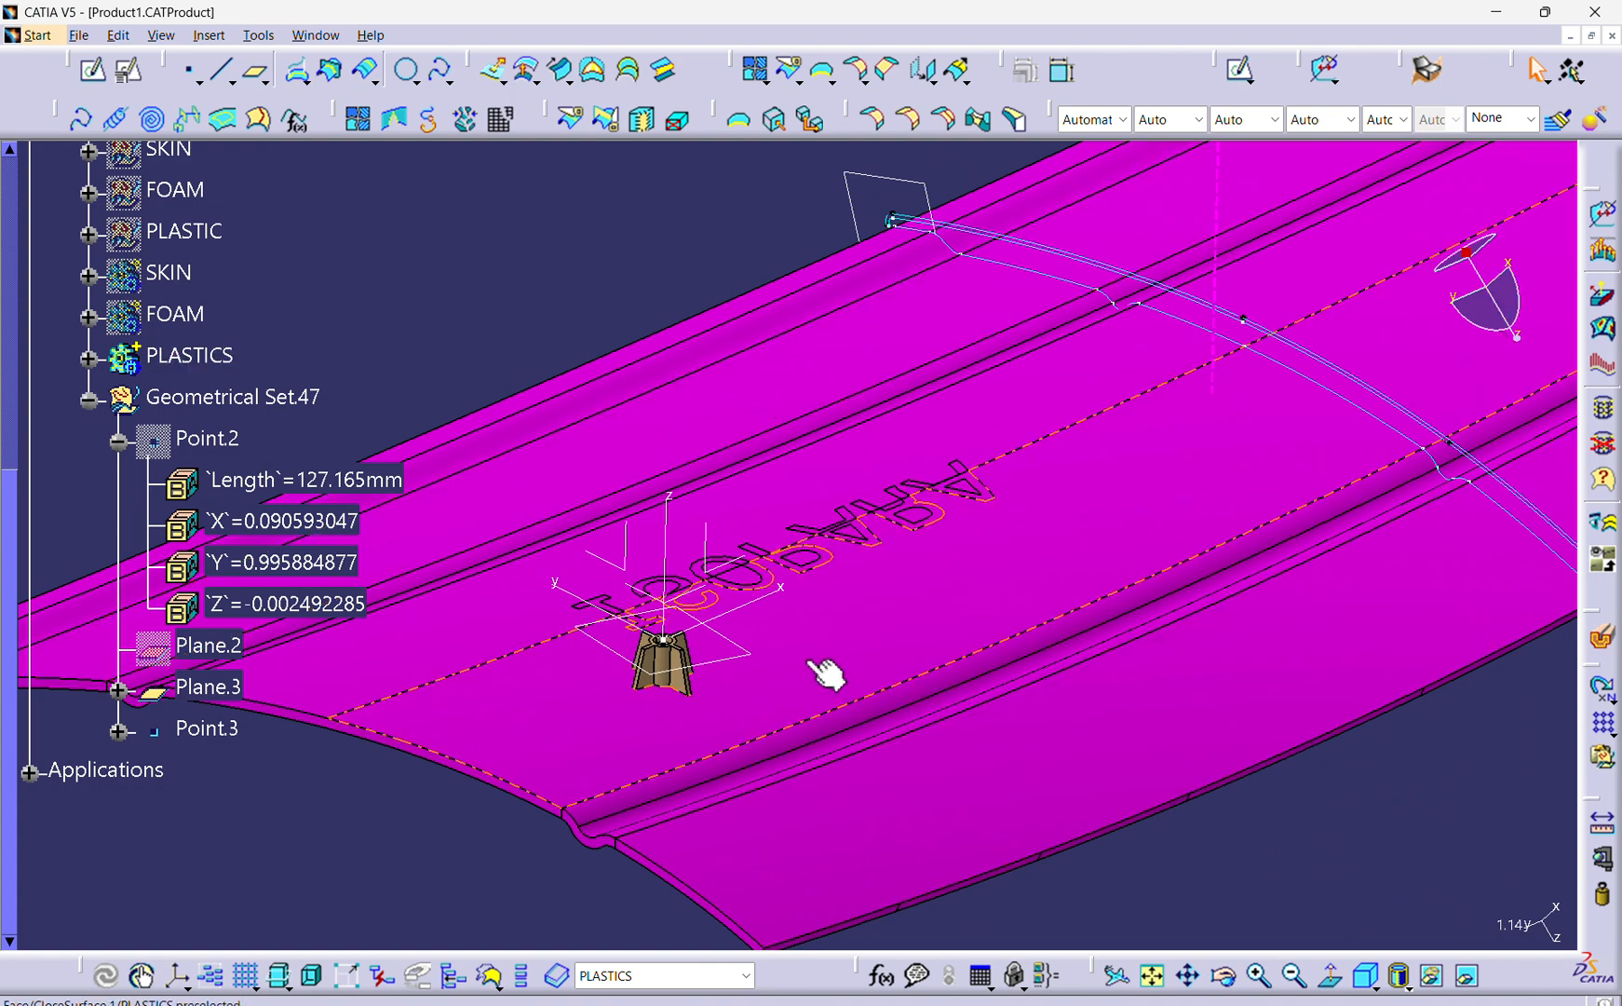
mouse_move(829, 669)
middle_down()
mouse_move(829, 568)
mouse_move(728, 587)
mouse_move(705, 700)
mouse_move(811, 633)
mouse_move(855, 514)
mouse_move(996, 570)
mouse_move(920, 532)
mouse_move(963, 596)
mouse_move(738, 611)
mouse_move(811, 655)
middle_up()
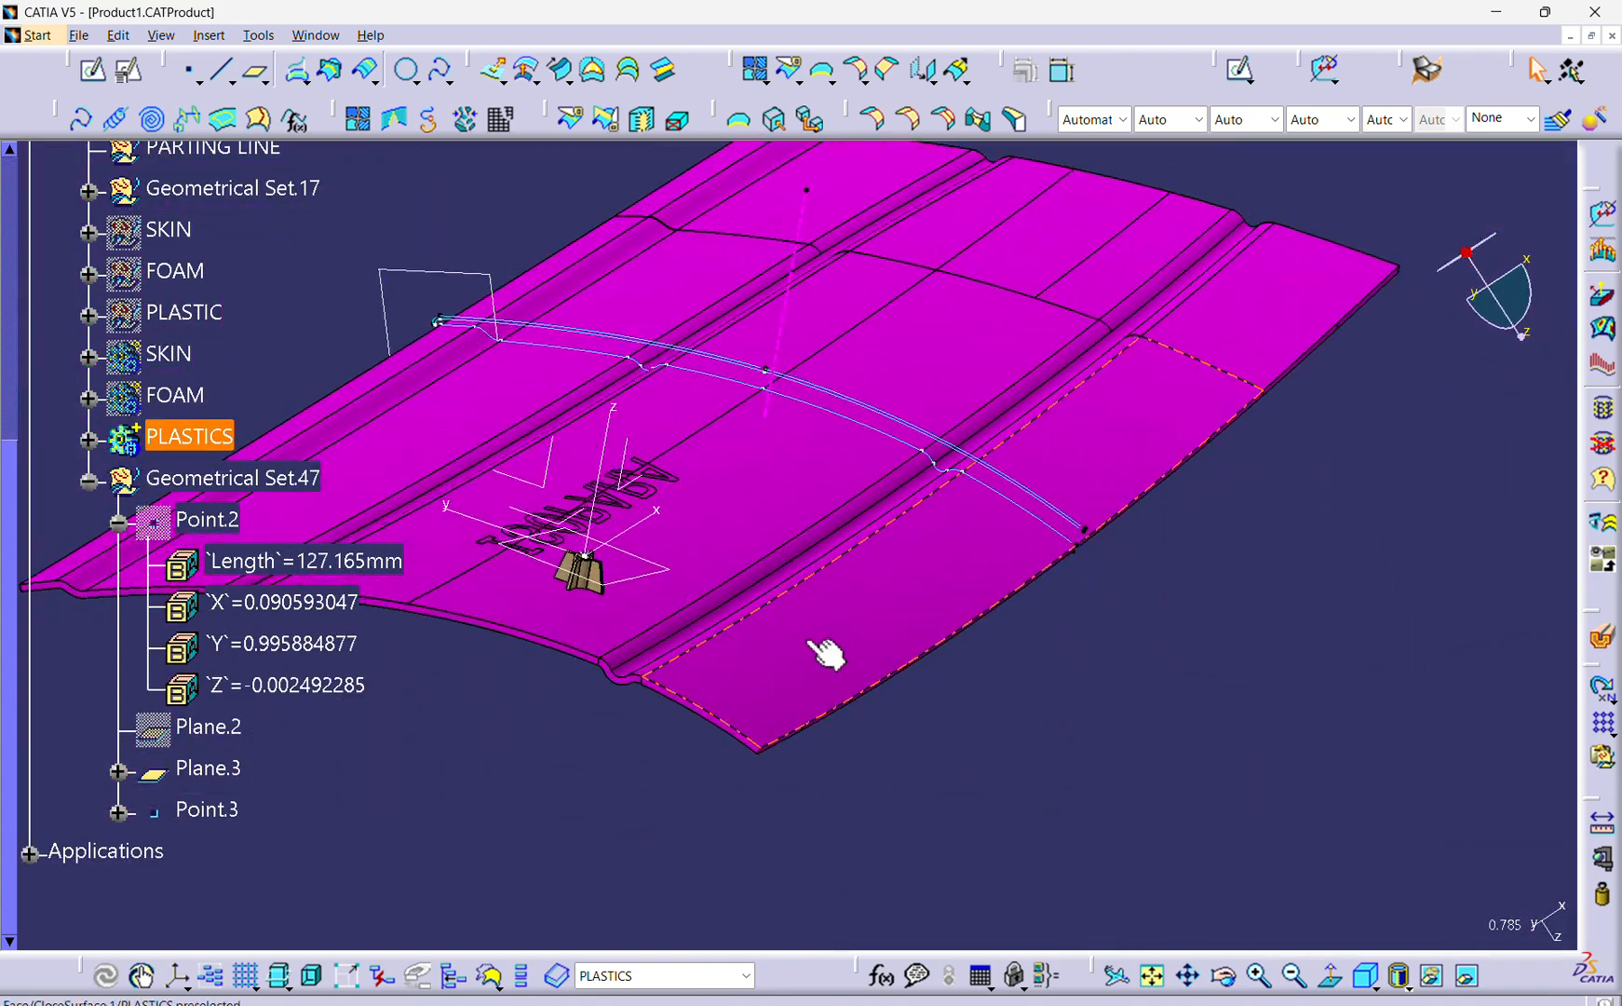
middle_drag(605, 564, 659, 605)
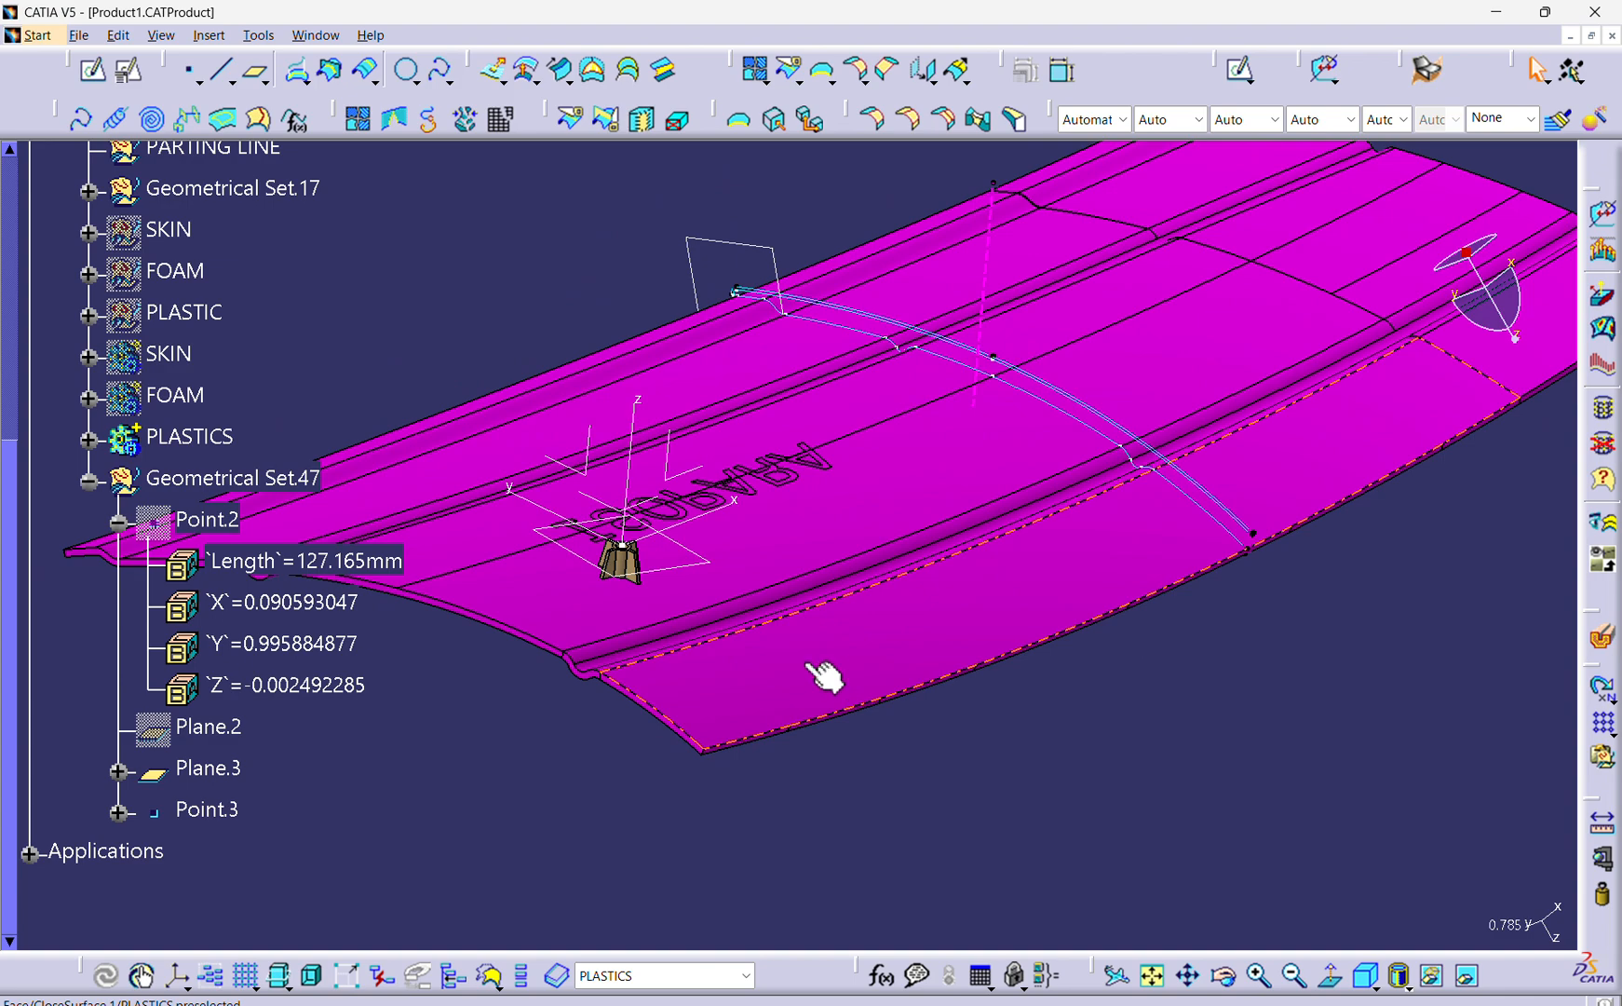
middle_drag(688, 652, 792, 698)
click(791, 701)
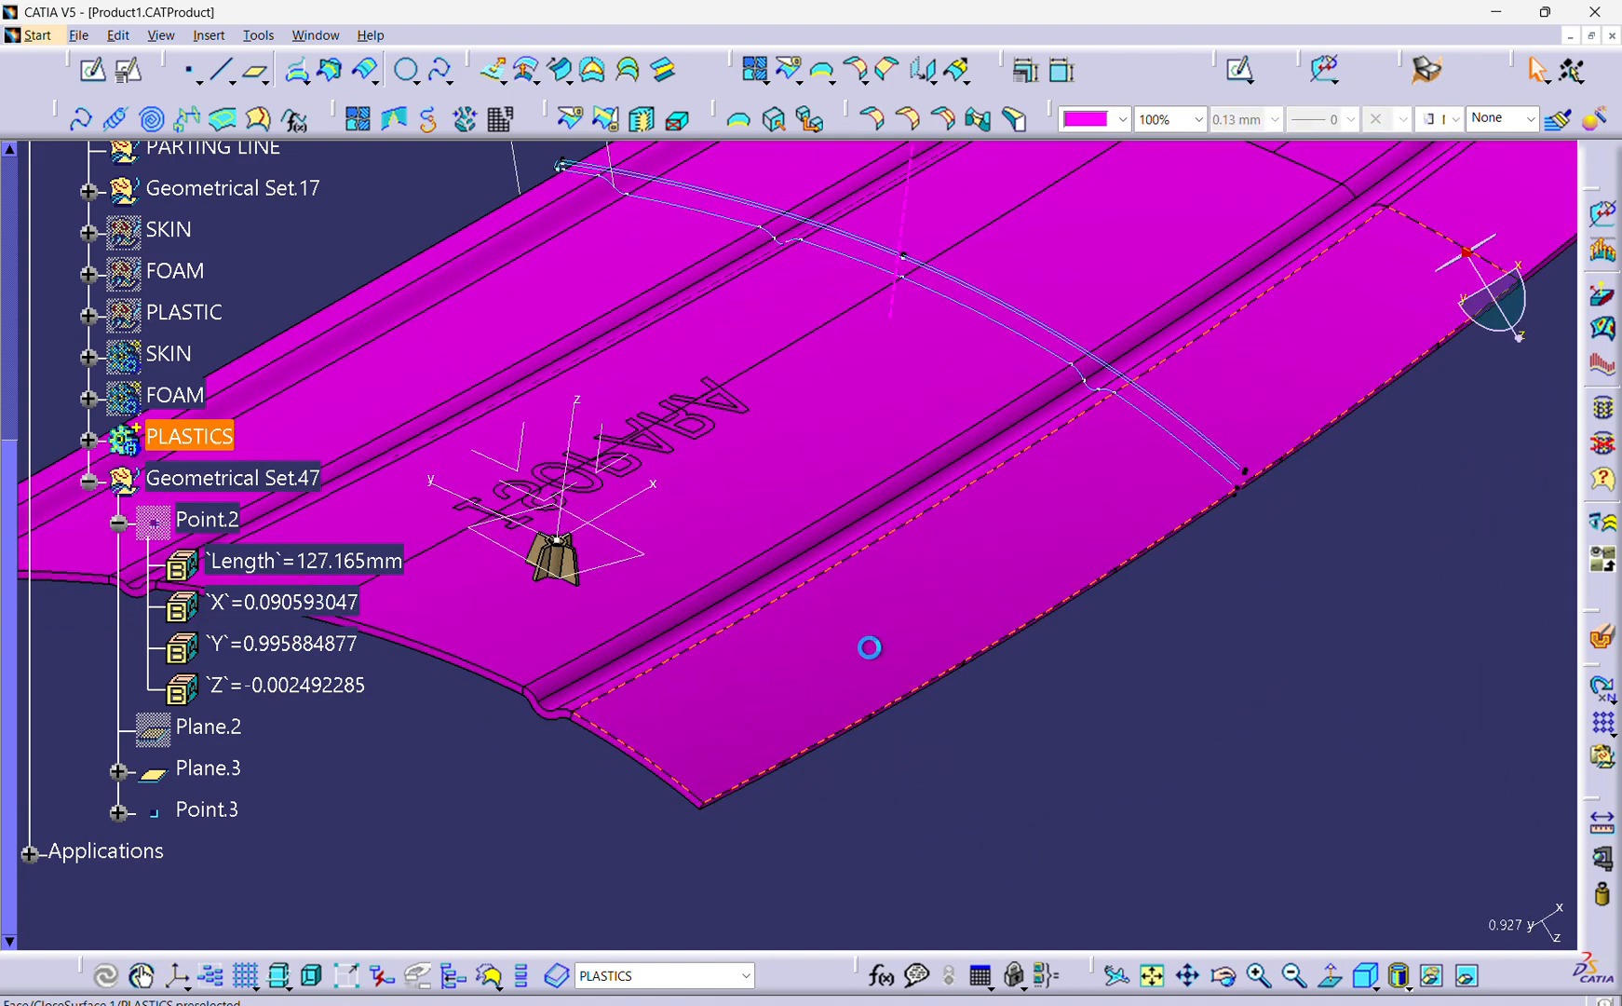
click(1192, 717)
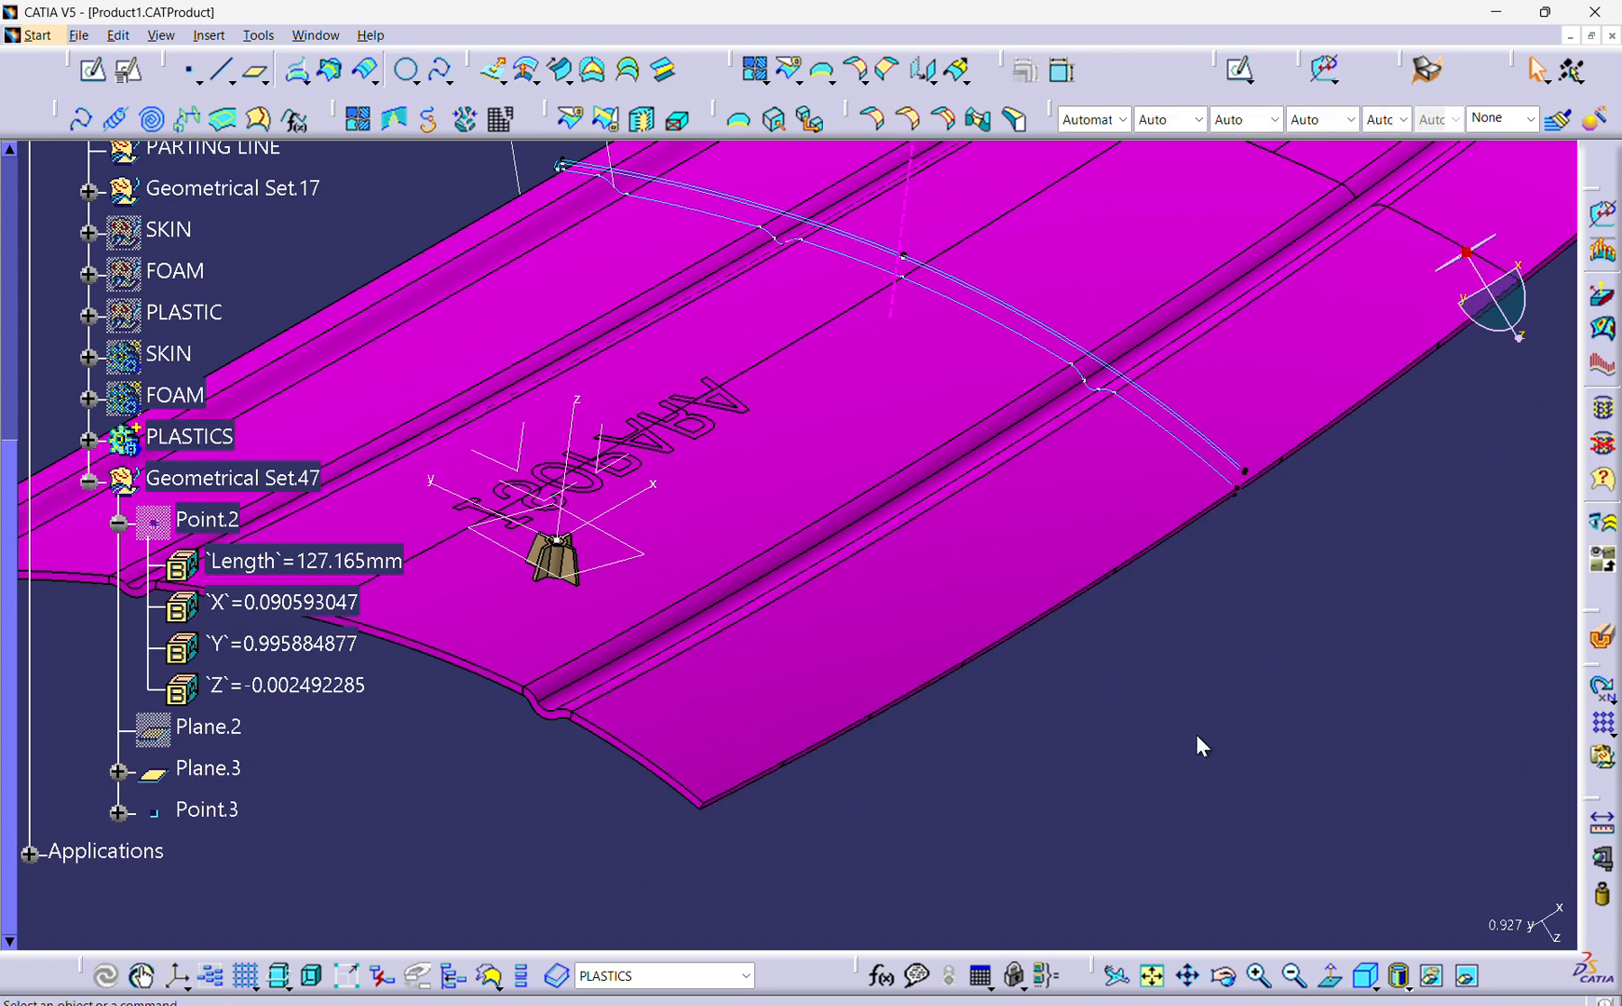
middle_drag(1197, 745, 884, 660)
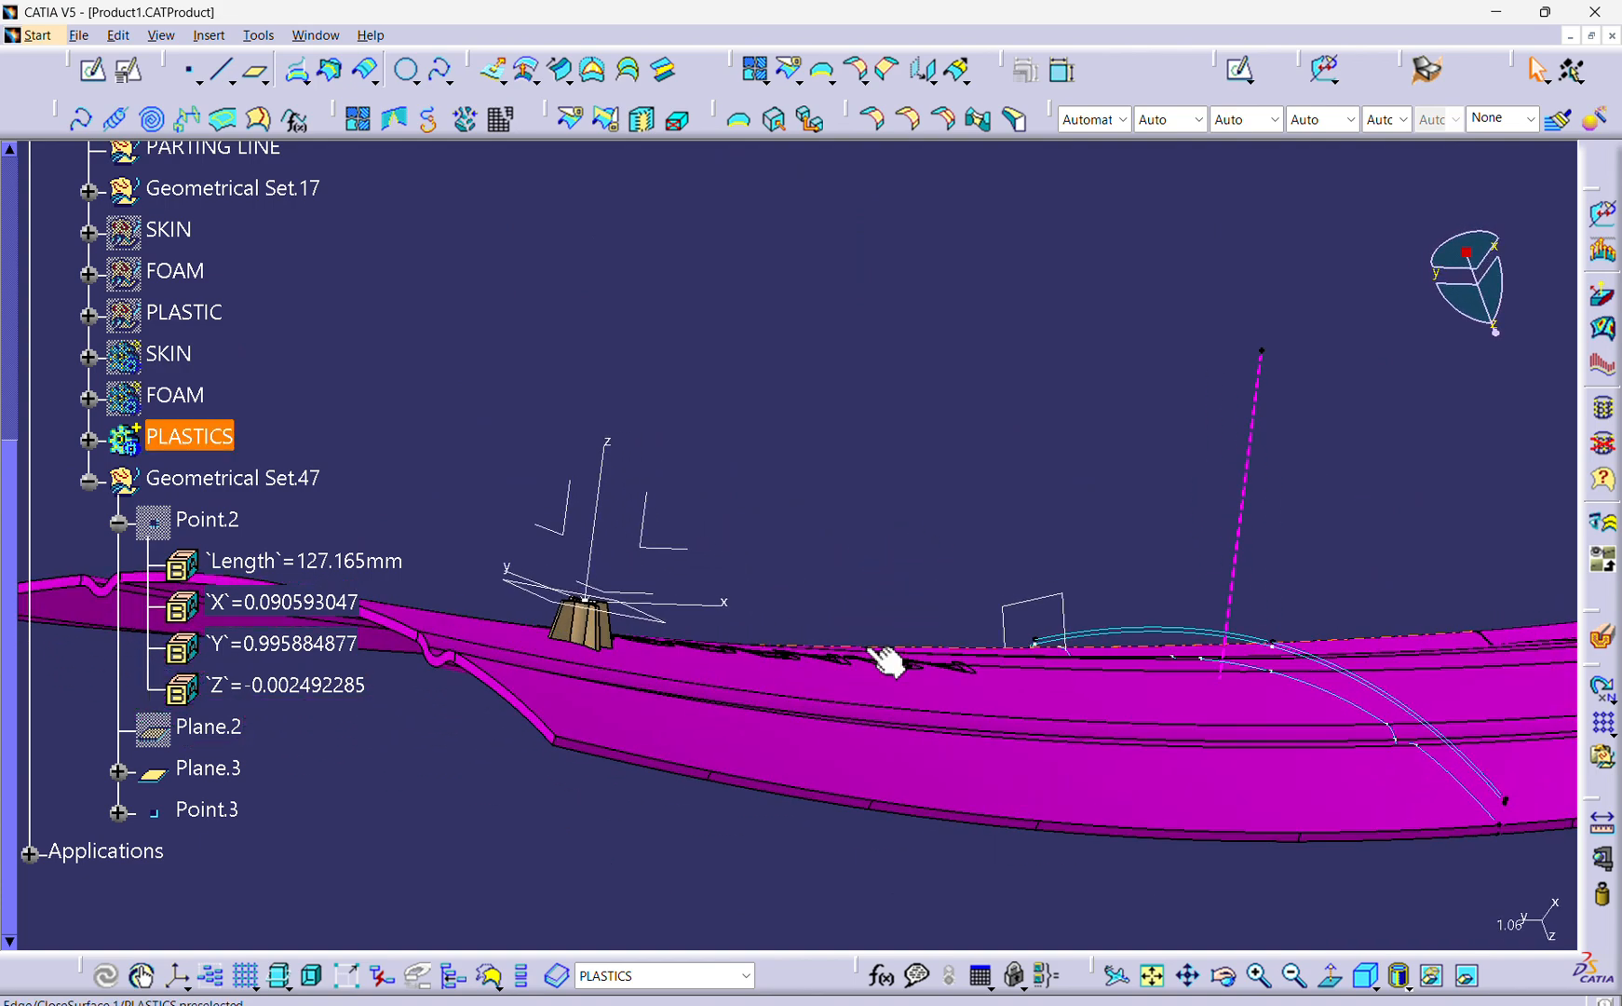
middle_drag(760, 539, 750, 587)
click(759, 612)
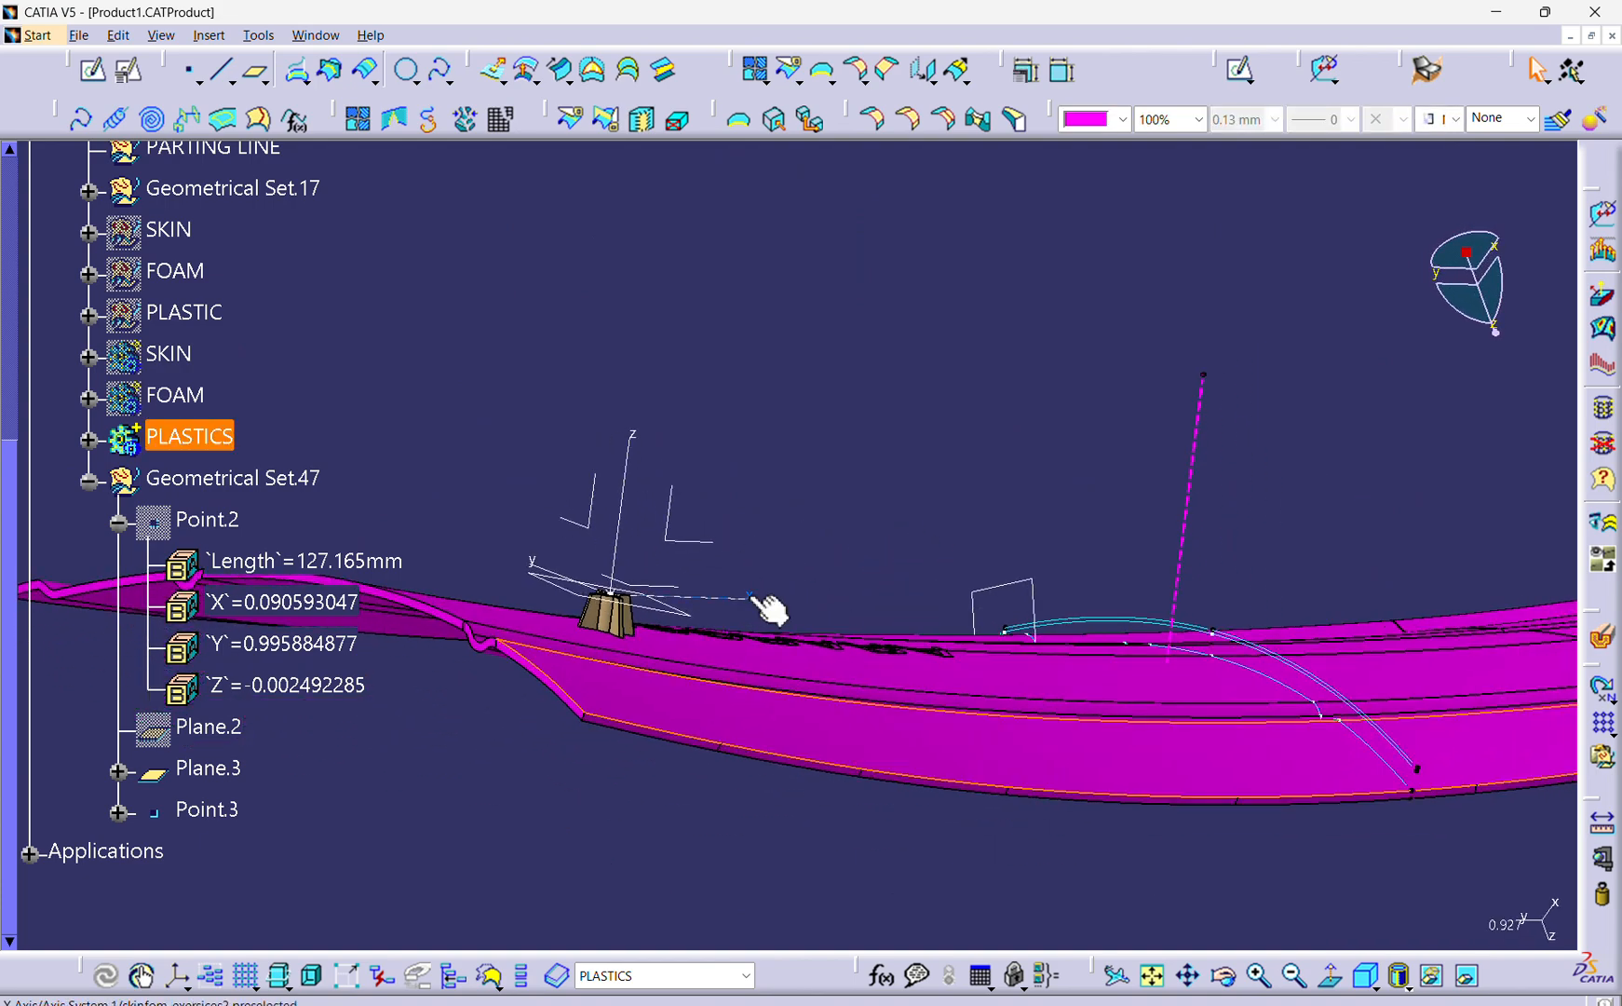
Undo the Union Trim of the M4 Screw Boss with the PLASTICS body.
click(747, 598)
mouse_move(743, 756)
middle_down()
mouse_move(746, 610)
mouse_move(694, 711)
mouse_move(742, 551)
mouse_move(767, 752)
mouse_move(888, 760)
mouse_move(763, 687)
mouse_move(773, 774)
mouse_move(746, 880)
mouse_move(746, 757)
middle_up()
click(742, 550)
click(511, 839)
middle_drag(580, 633, 802, 735)
middle_drag(1334, 163, 905, 759)
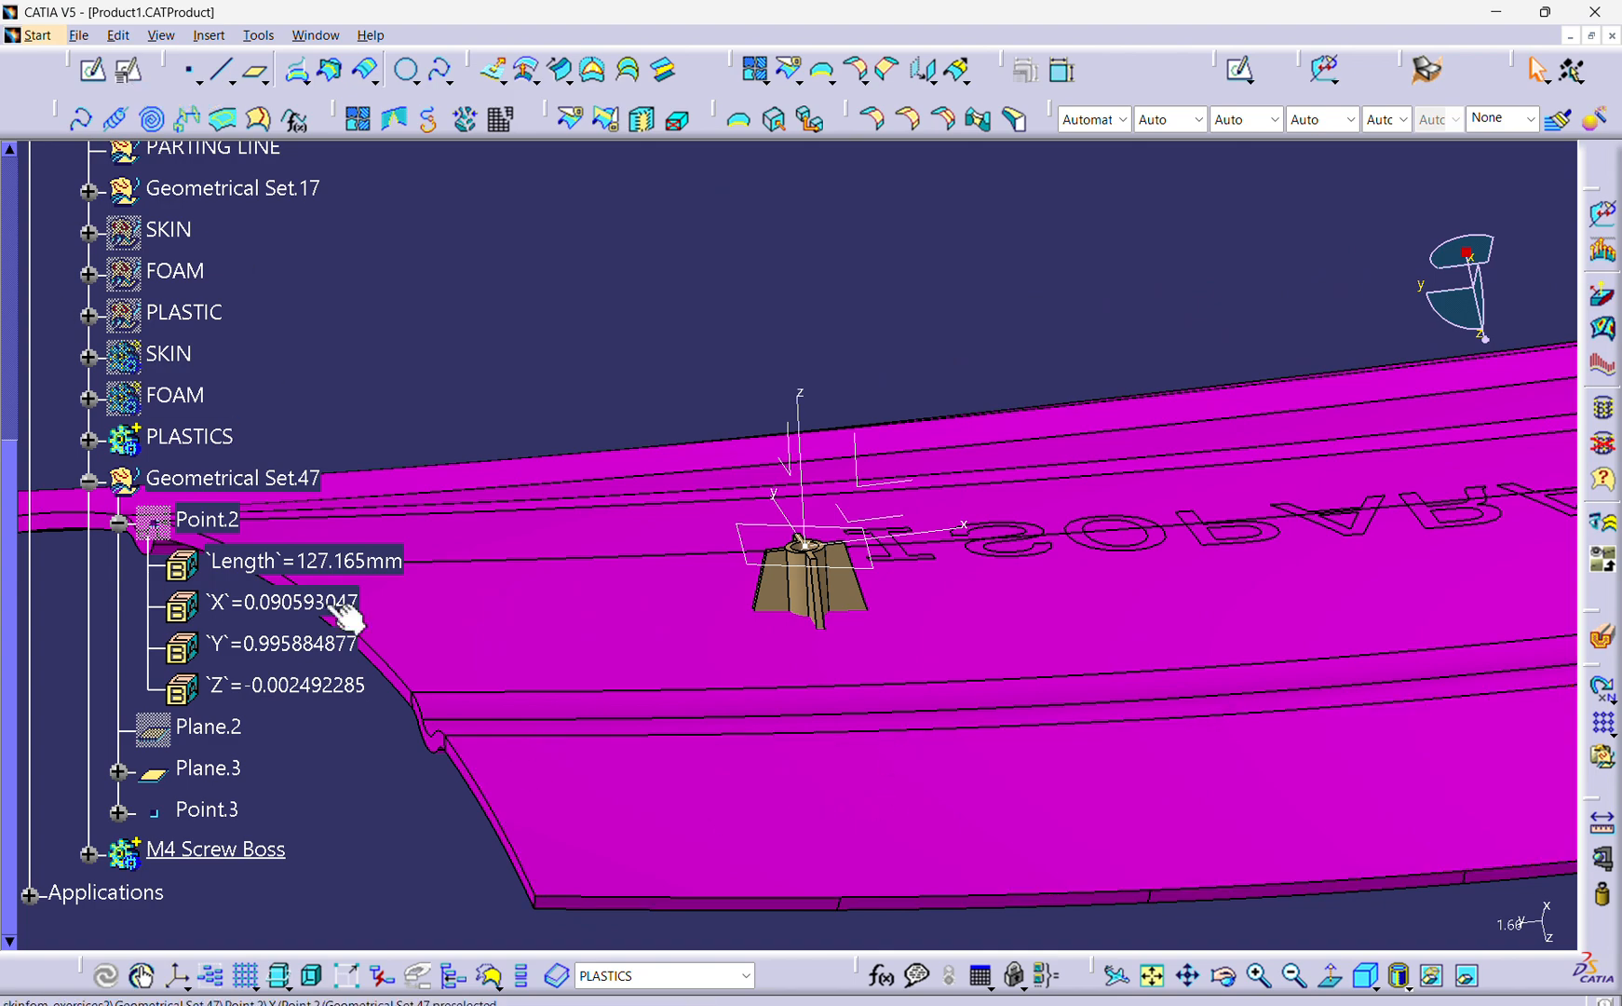
middle_drag(869, 608, 813, 779)
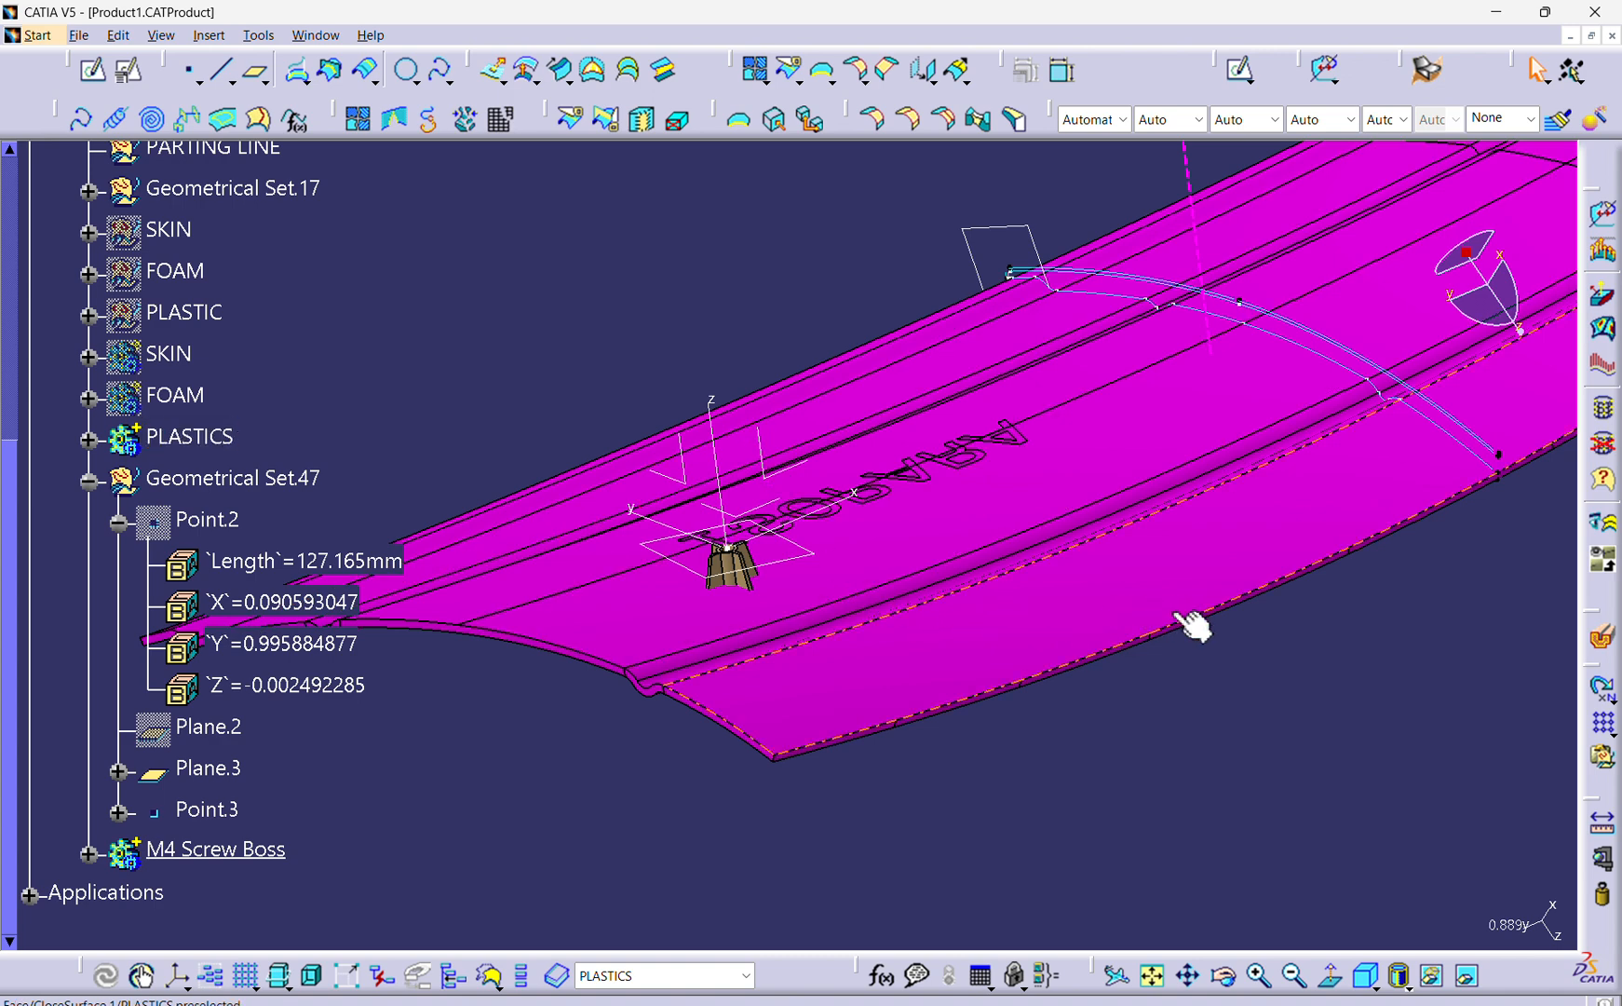
middle_drag(1172, 604, 1067, 611)
middle_drag(631, 627, 779, 651)
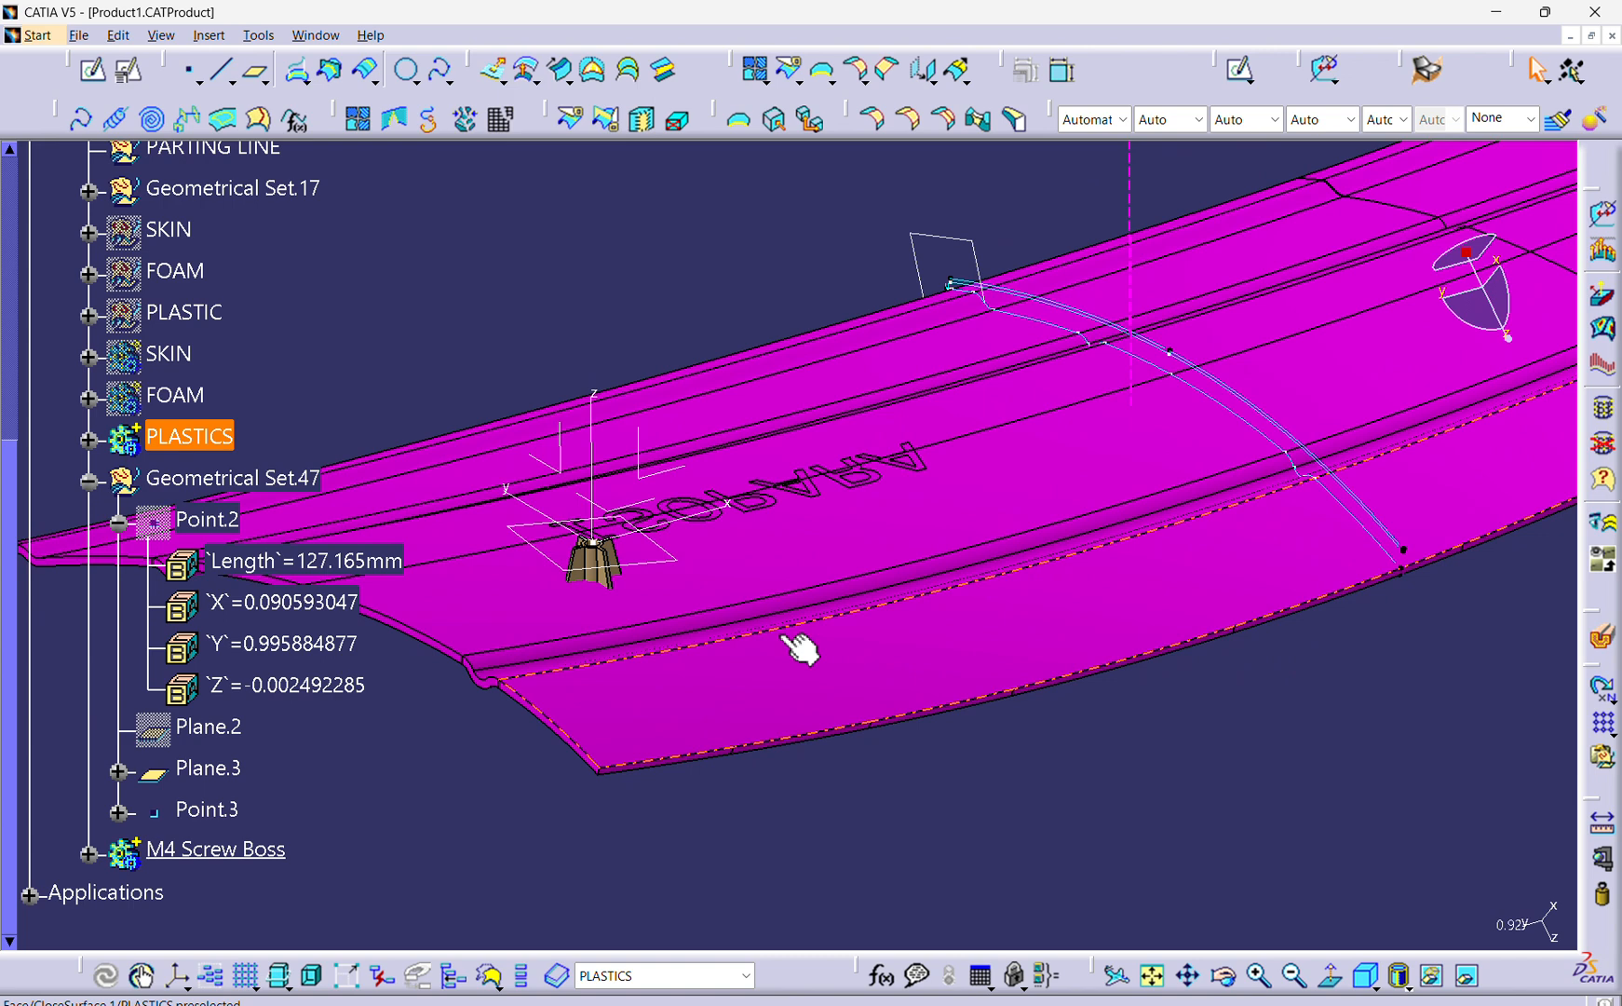